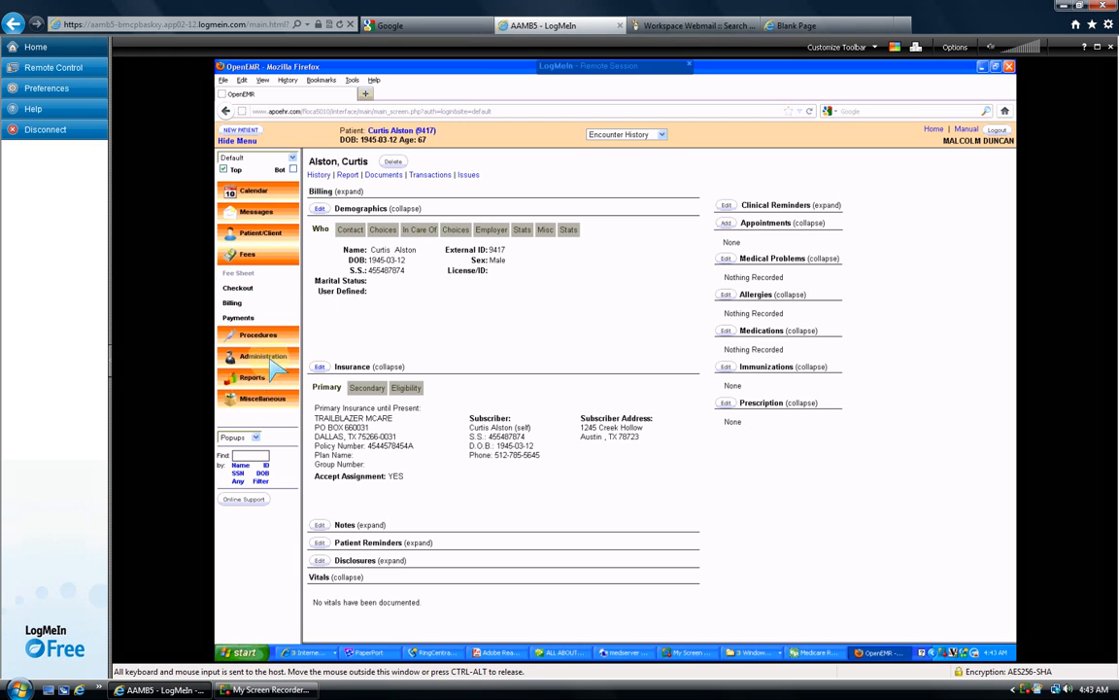
- Open the Fees > Payments page to start a new batch payment entry
{"action": "left_click", "coordinate": [240, 318]}
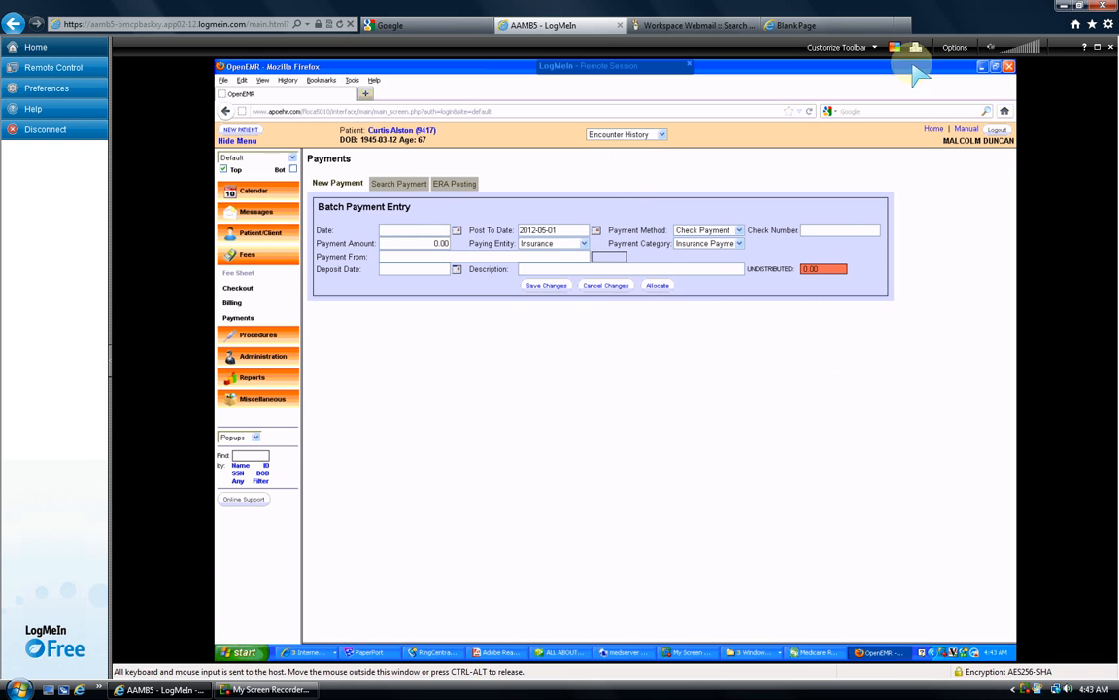
- Bring up the claim PDF in Adobe Reader on page 1, showing the $173.32 insurance check
{"action": "left_click", "coordinate": [995, 66]}
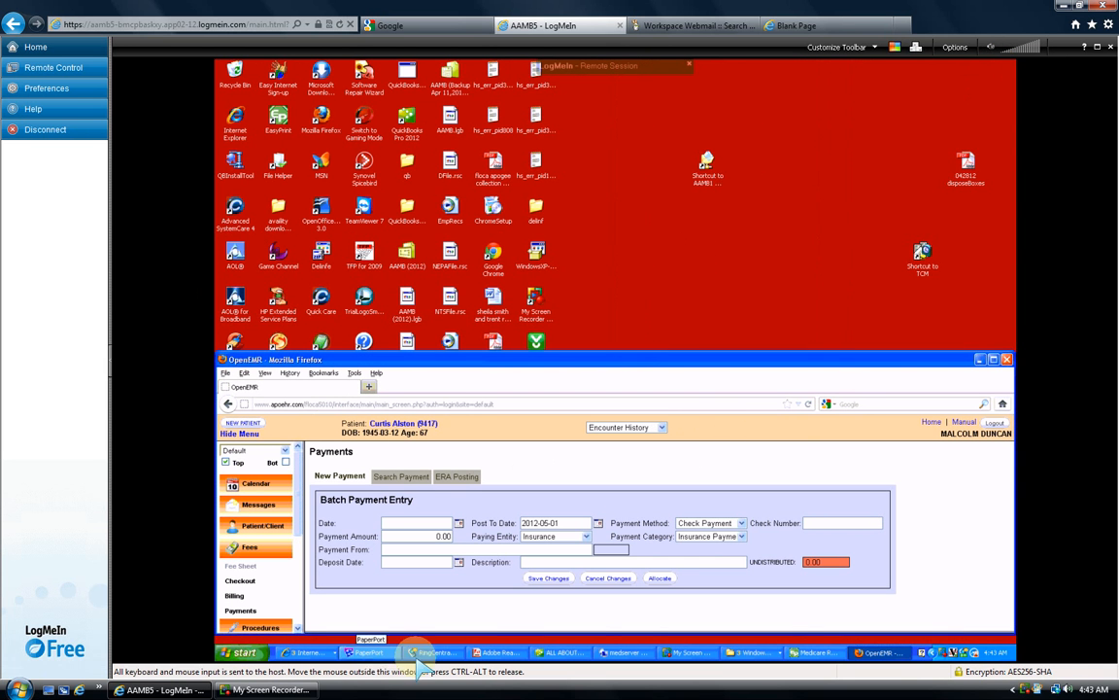
{"action": "left_click", "coordinate": [497, 653]}
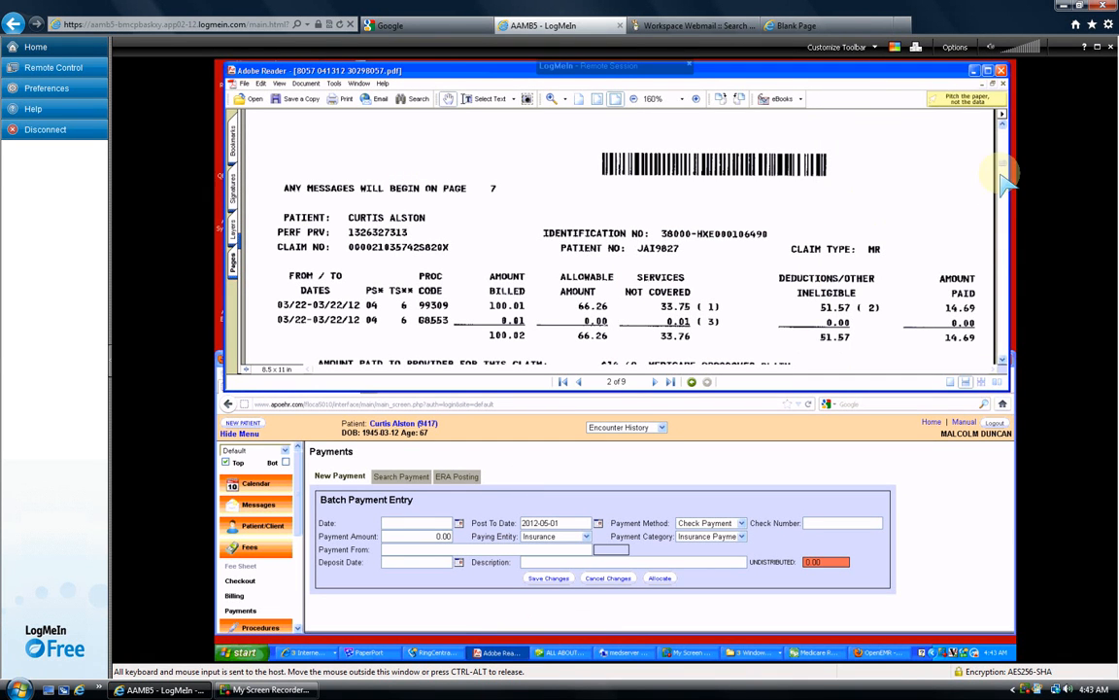
{"action": "left_click_drag", "start_coordinate": [1004, 159], "coordinate": [1004, 132]}
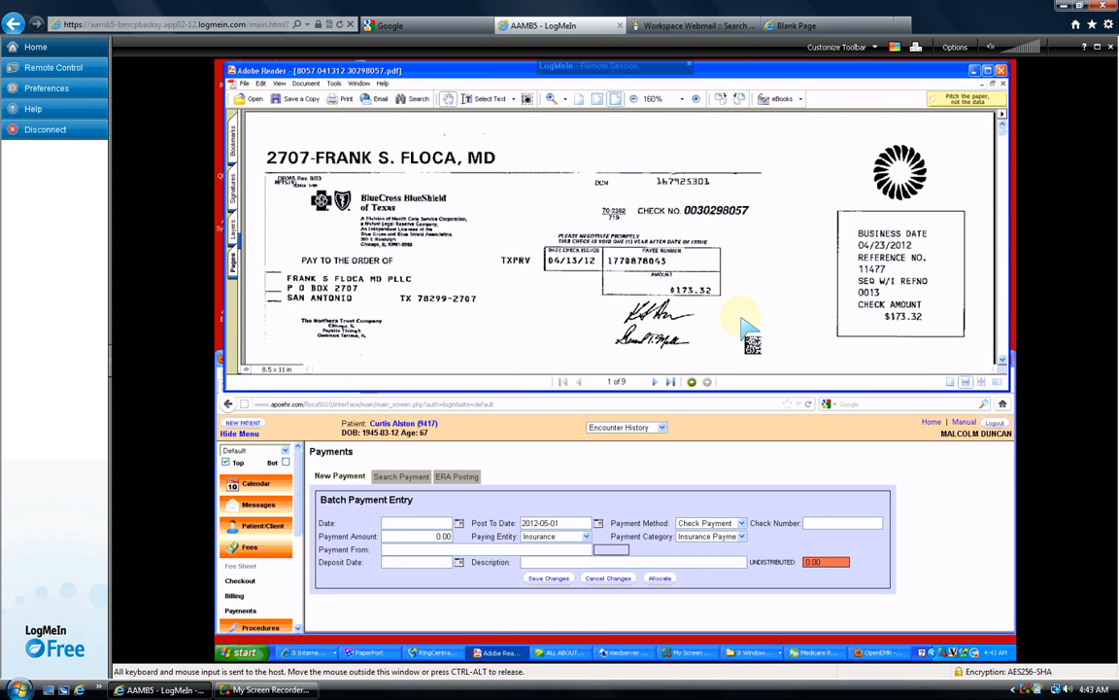
{"action": "left_click", "coordinate": [459, 522]}
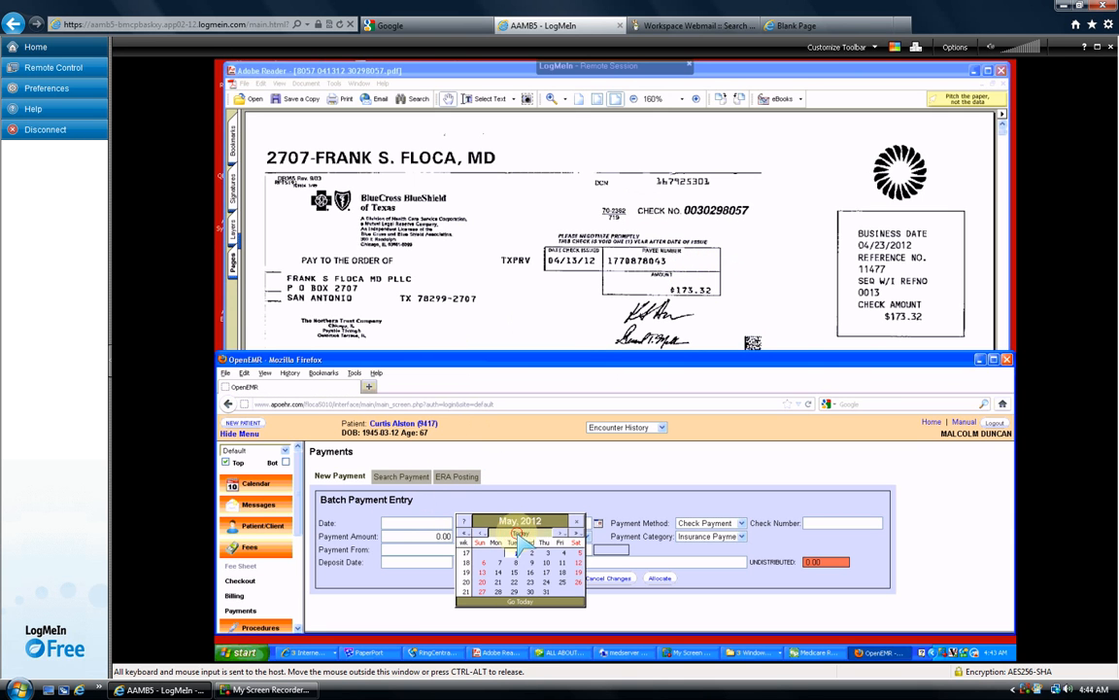
{"action": "left_click", "coordinate": [521, 535]}
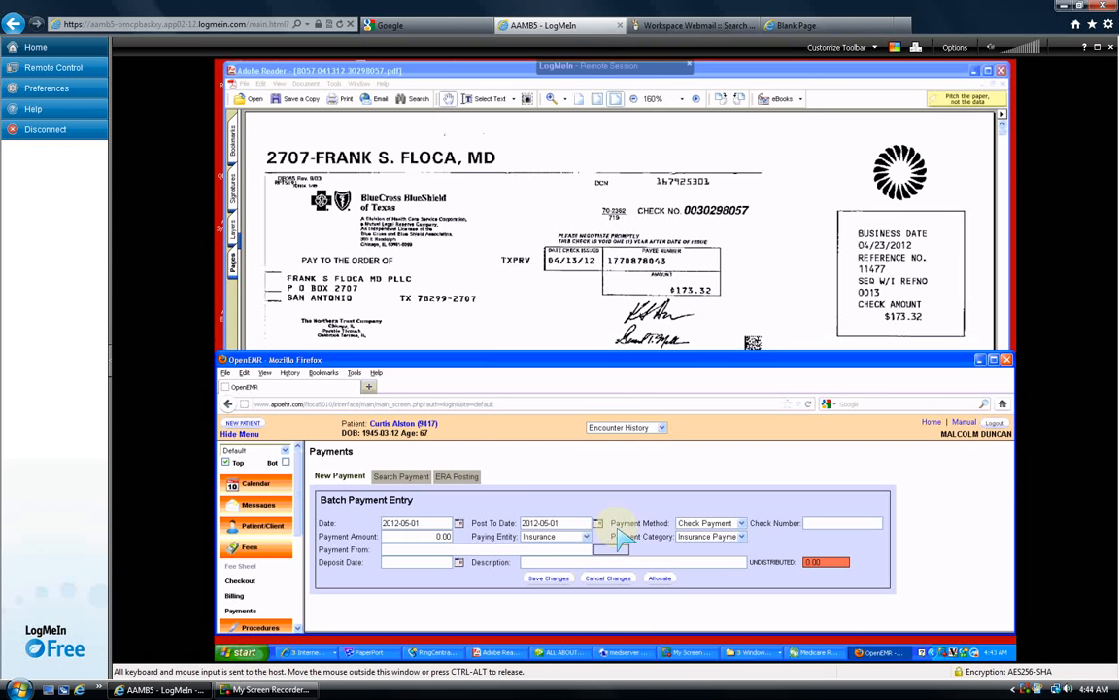
{"action": "left_click", "coordinate": [826, 523]}
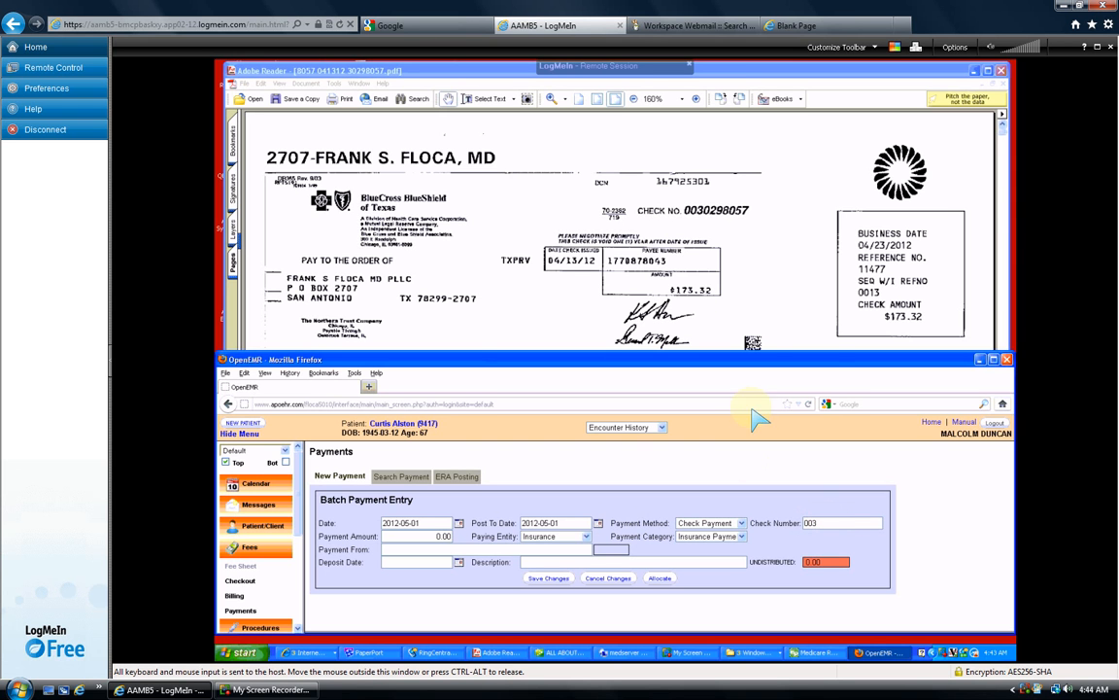
{"action": "left_click", "coordinate": [760, 214]}
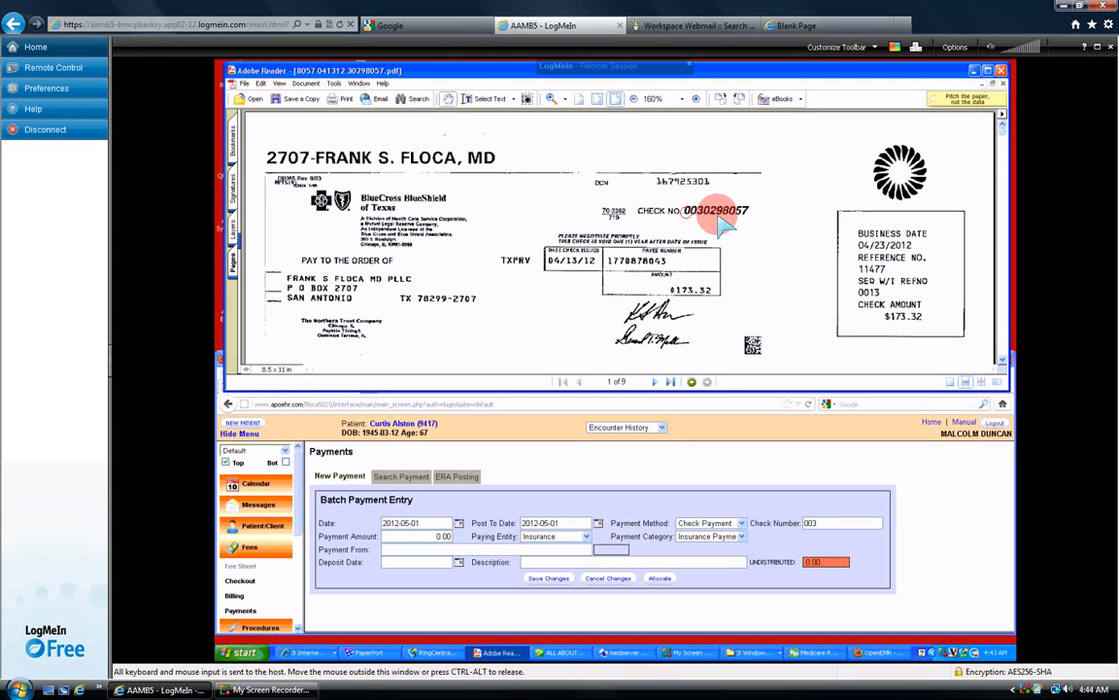
{"action": "left_click", "coordinate": [831, 526]}
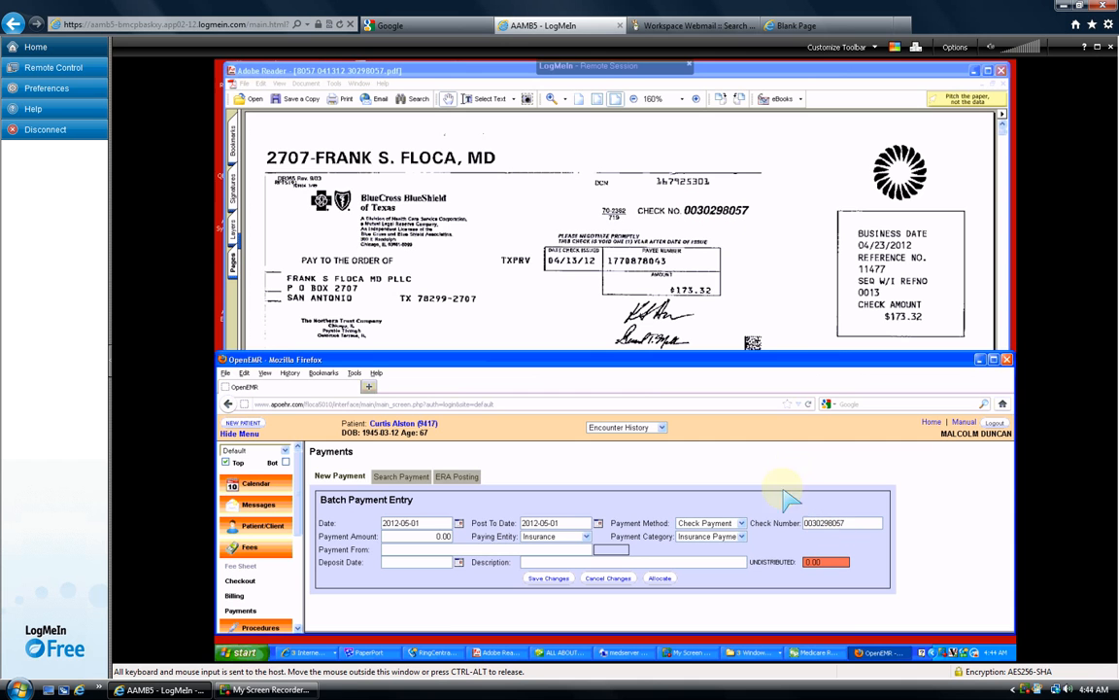
{"action": "left_click", "coordinate": [436, 537]}
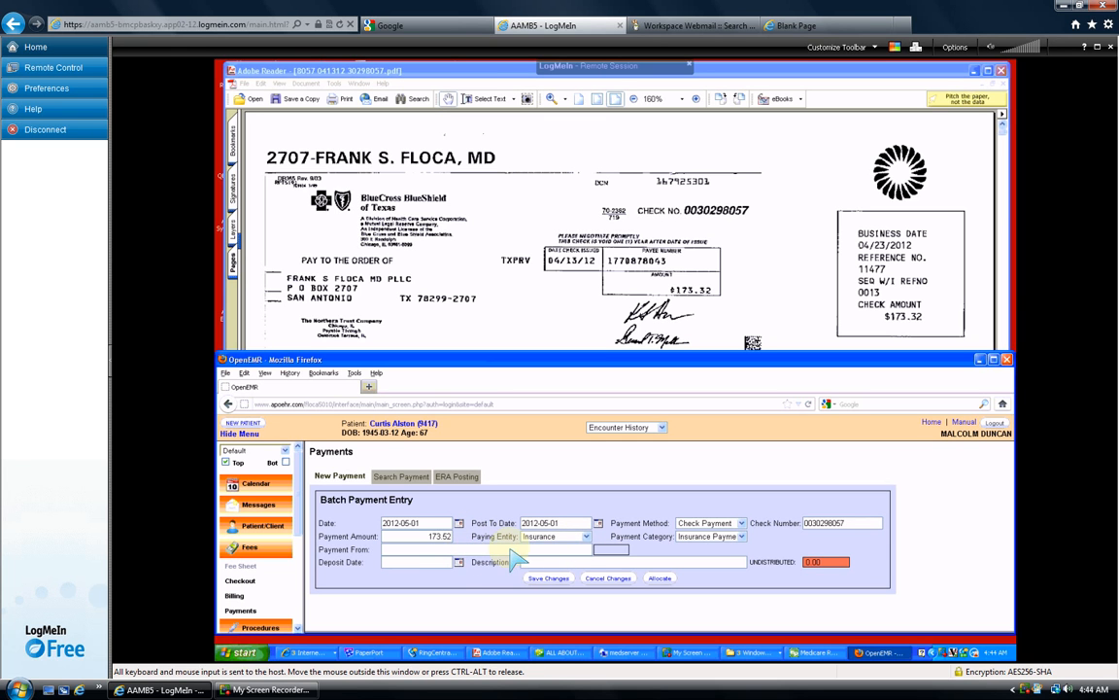
- Set Payment From to BCBS TEXAS ELECTRONIC (code 286) by searching 'bcbs'
{"action": "left_click", "coordinate": [462, 551]}
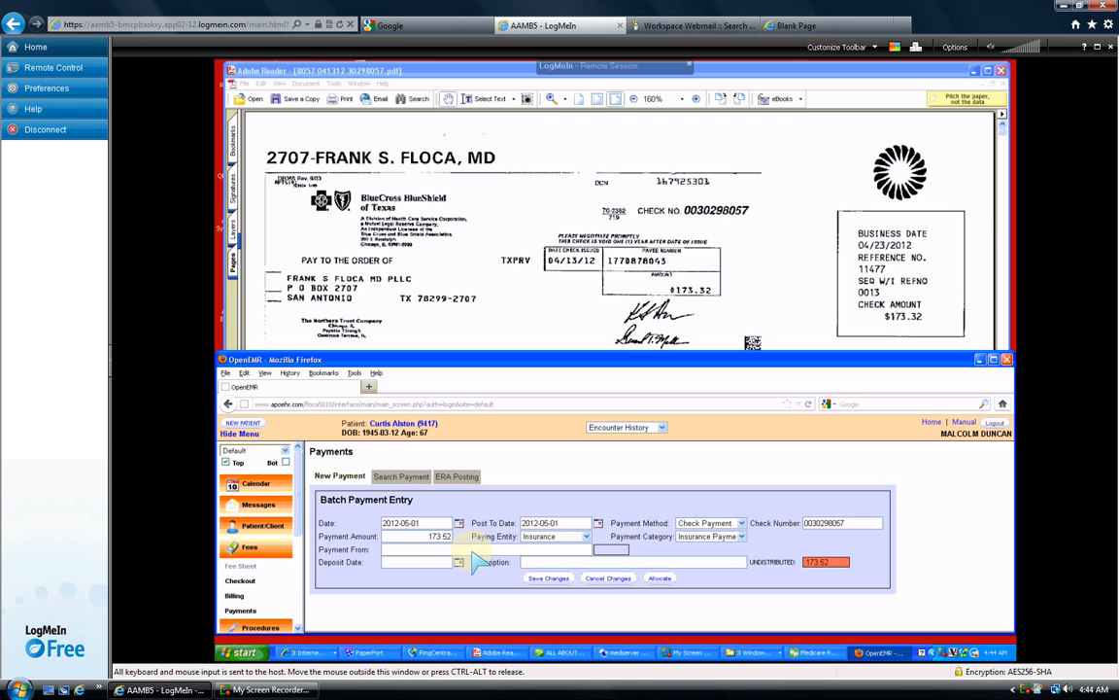
{"action": "type", "text": "bcbs"}
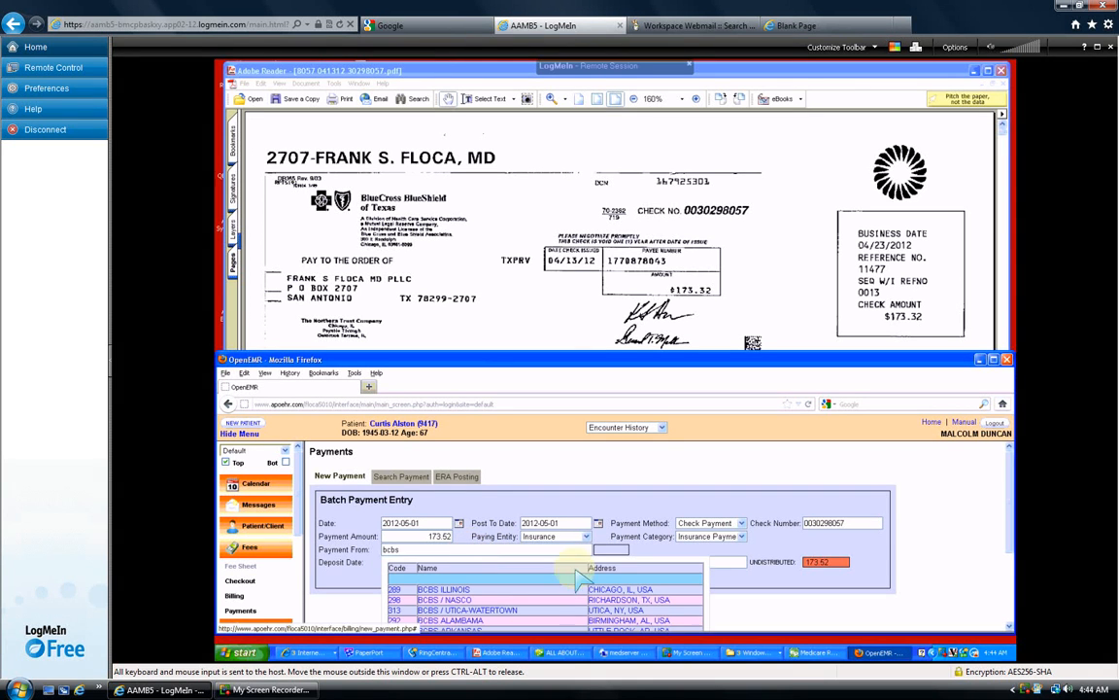
{"action": "scroll", "coordinate": [680, 609], "scroll_direction": "down", "scroll_amount": 2}
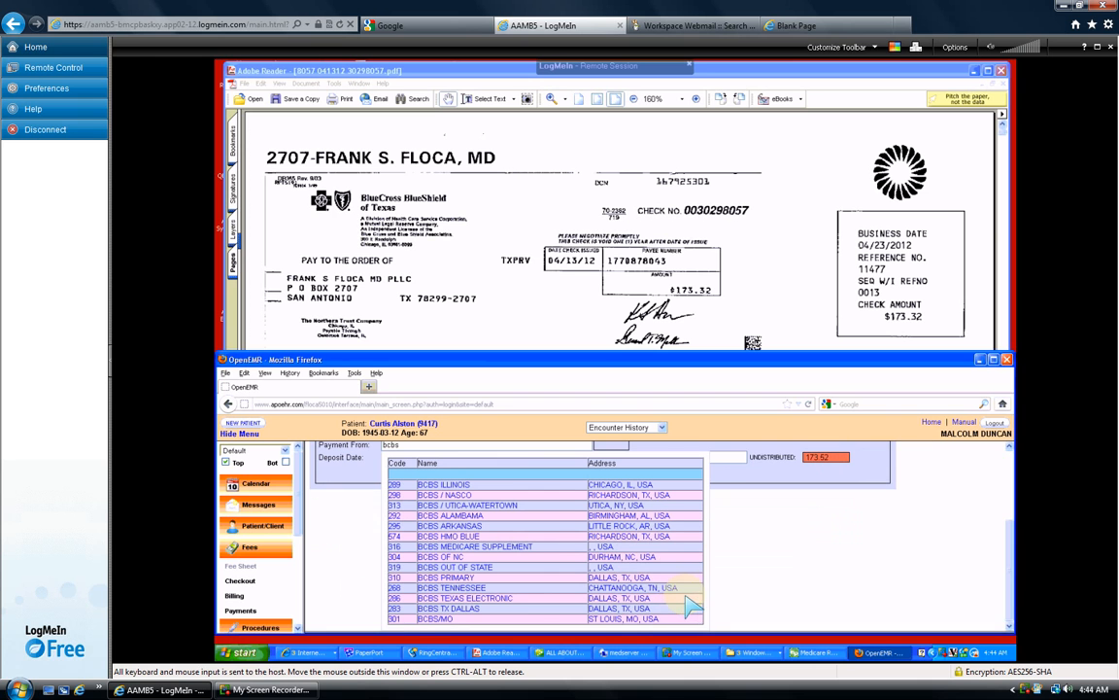
{"action": "left_click", "coordinate": [494, 599]}
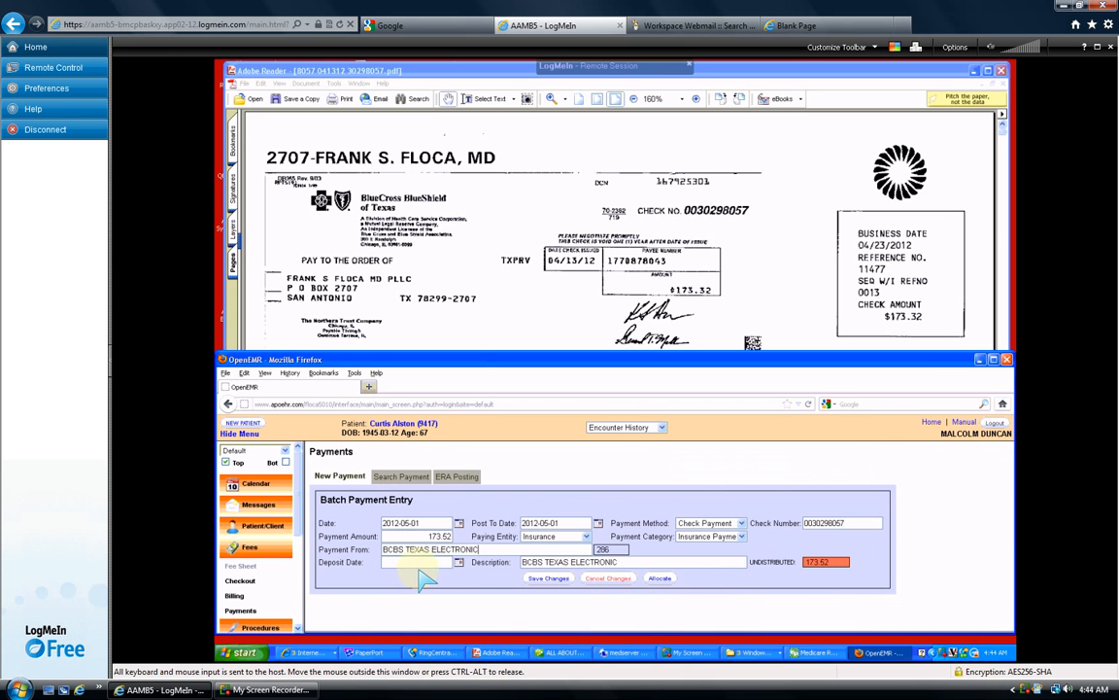
{"action": "left_click", "coordinate": [458, 561]}
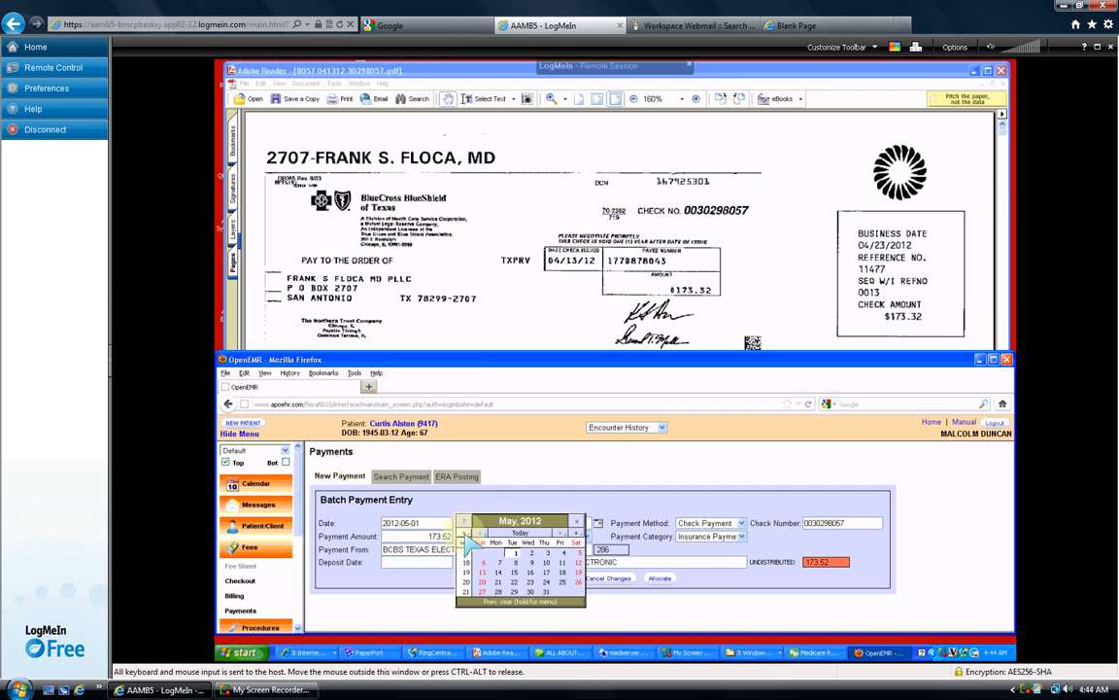
- Set the deposit date to 2012-04-13 and start allocating the payment
{"action": "left_click", "coordinate": [466, 532]}
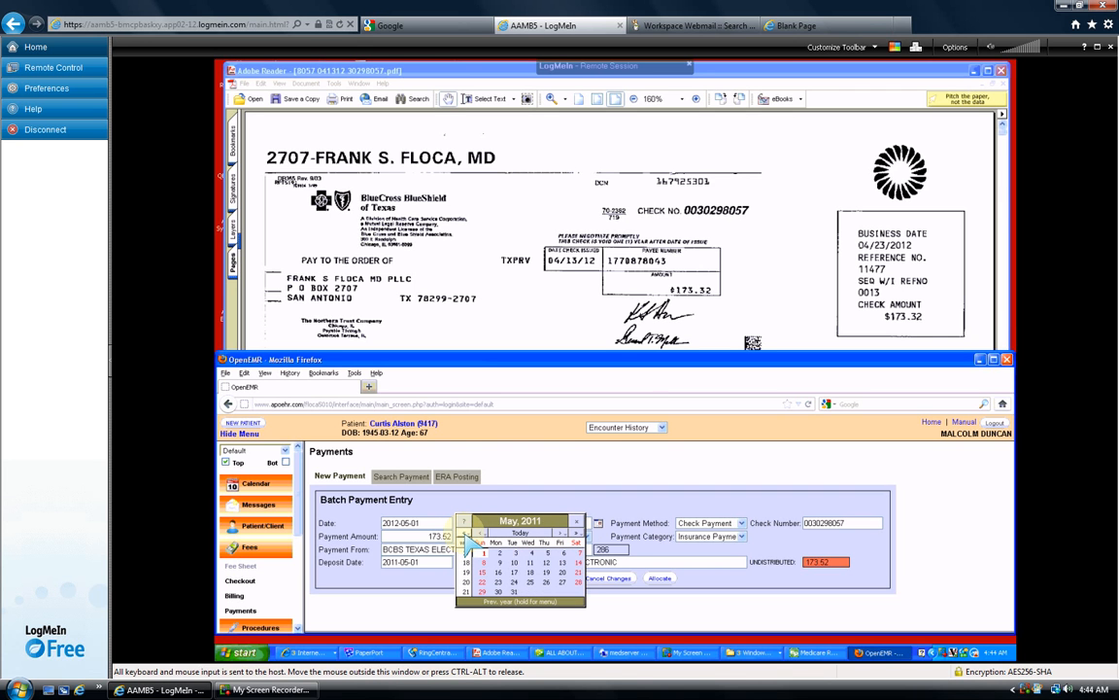
{"action": "left_click", "coordinate": [575, 534]}
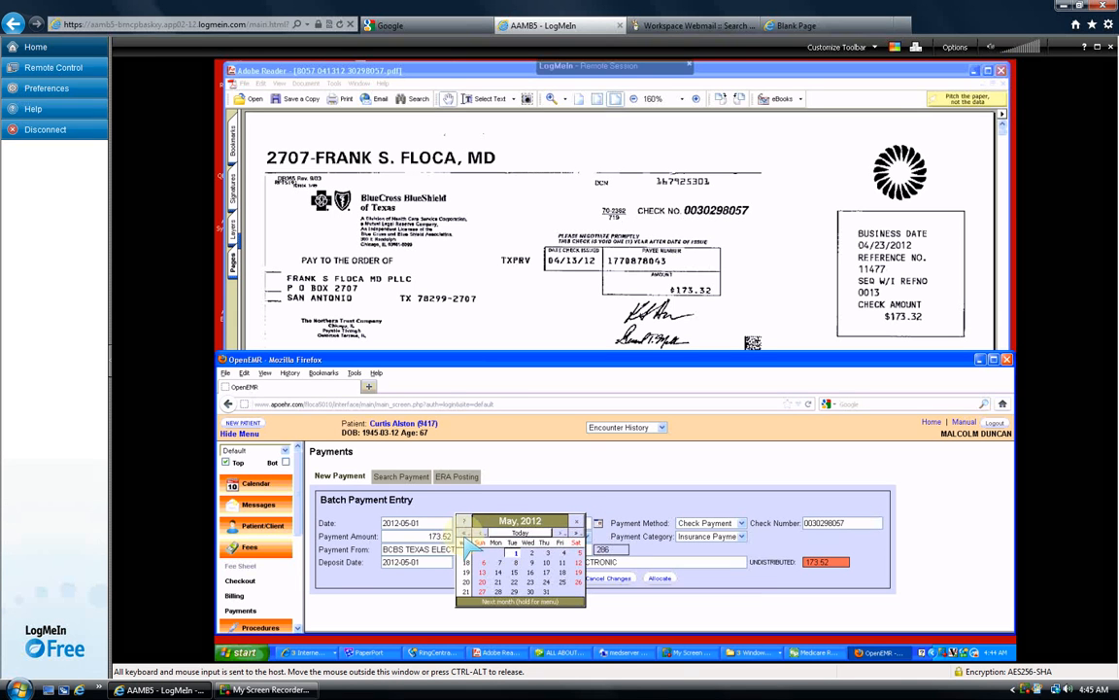
{"action": "left_click", "coordinate": [481, 533]}
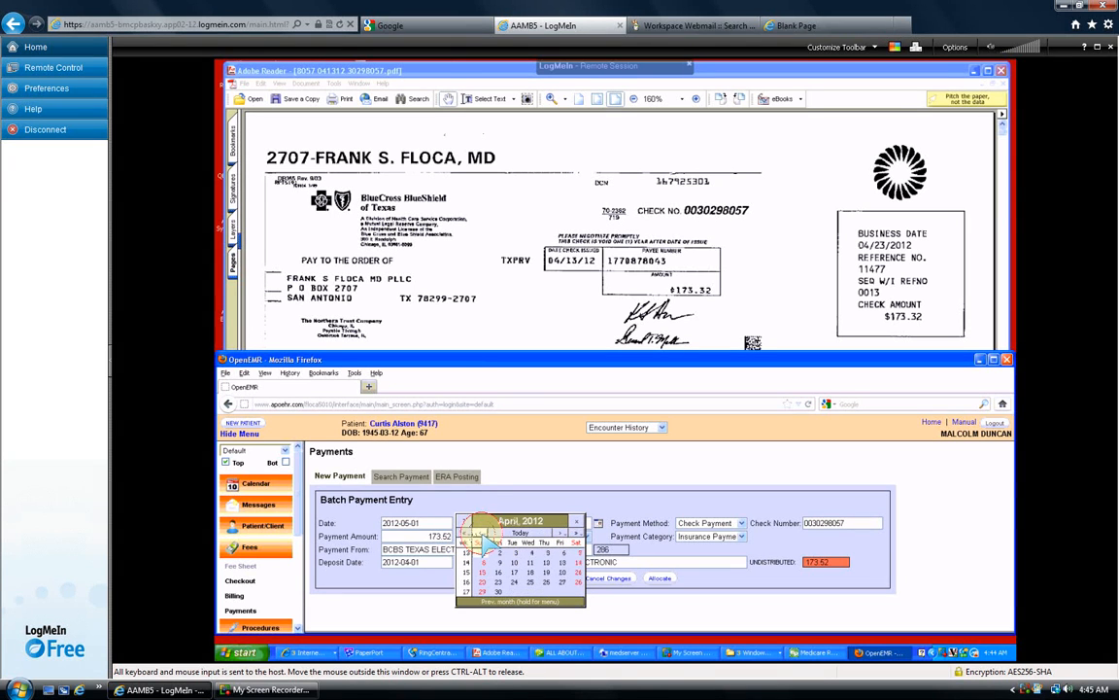
{"action": "left_click", "coordinate": [564, 534]}
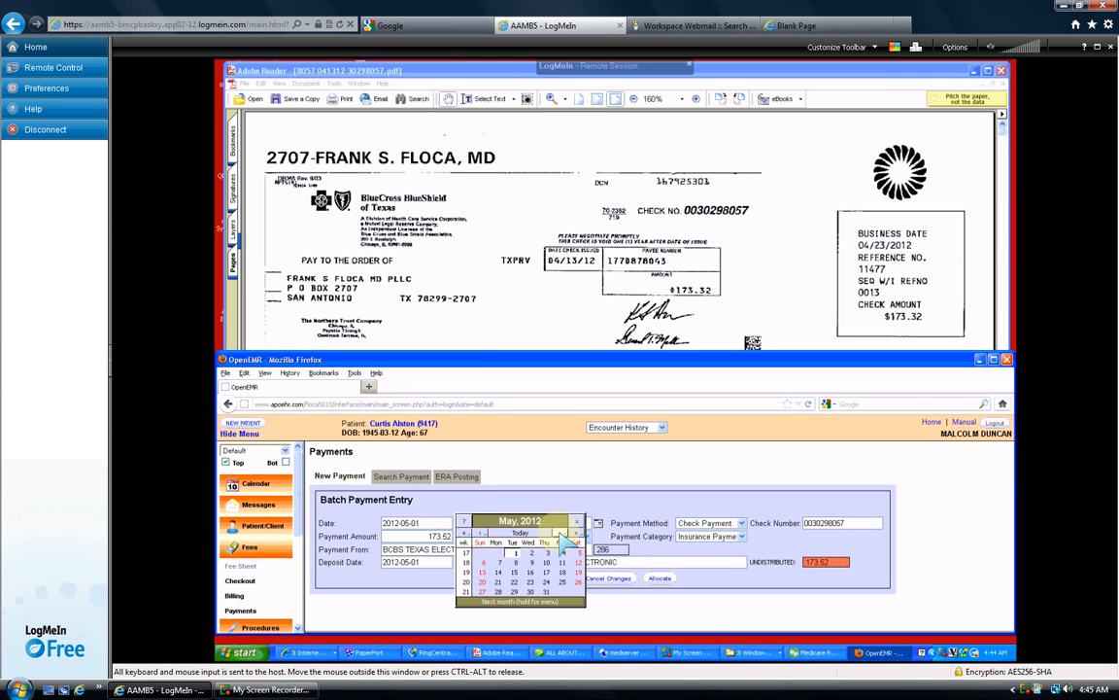
{"action": "left_click", "coordinate": [481, 533]}
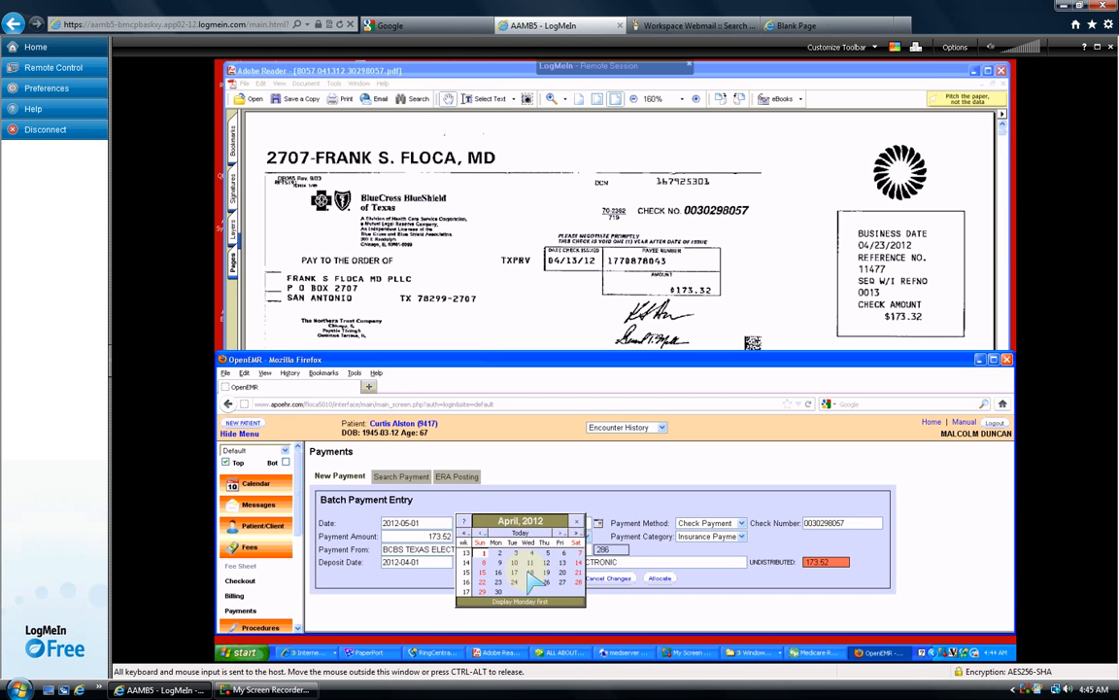
{"action": "left_click", "coordinate": [561, 562]}
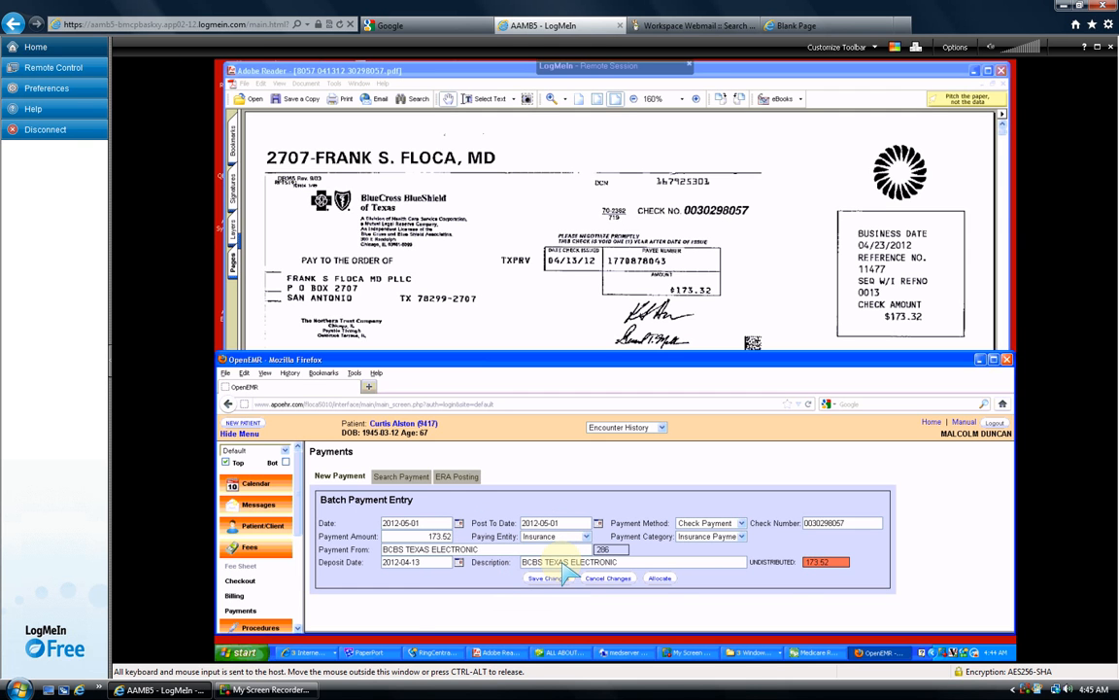
{"action": "left_click", "coordinate": [660, 578]}
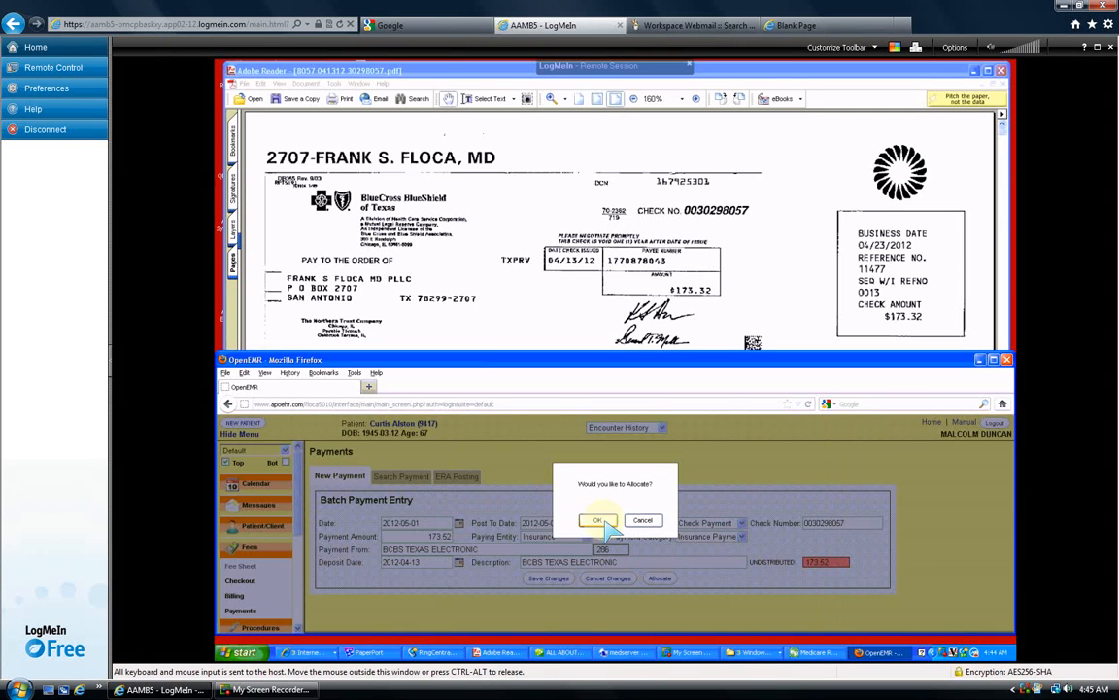
- Confirm the allocation and read the claim details on page 2 of the PDF
{"action": "left_click", "coordinate": [600, 522]}
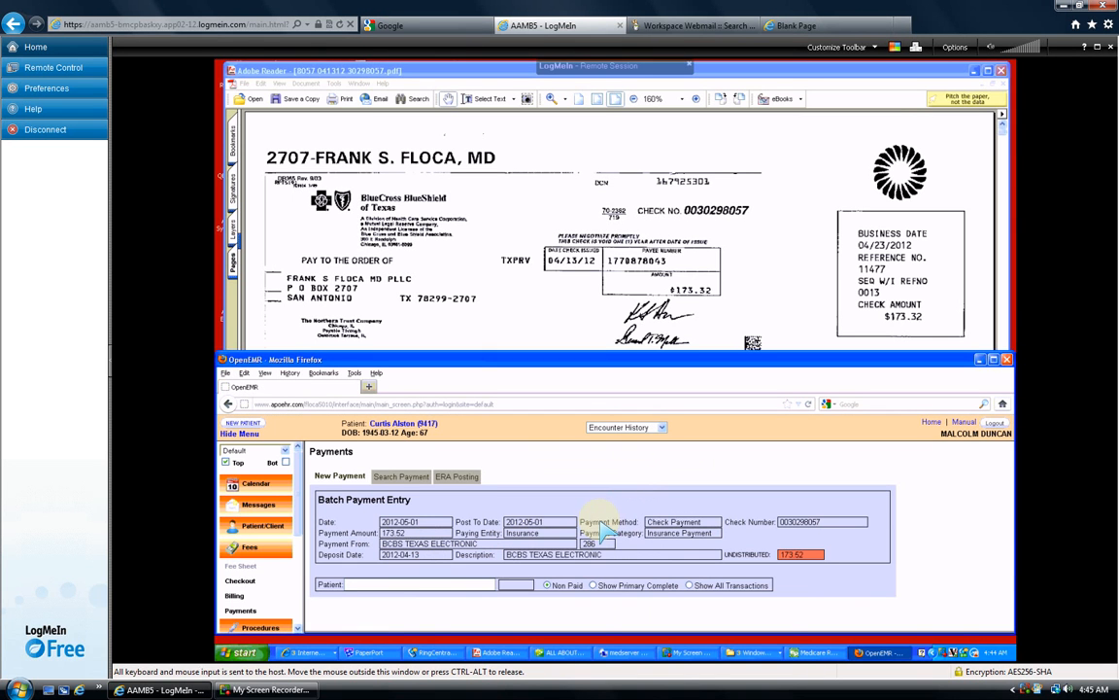
{"action": "left_click", "coordinate": [834, 172]}
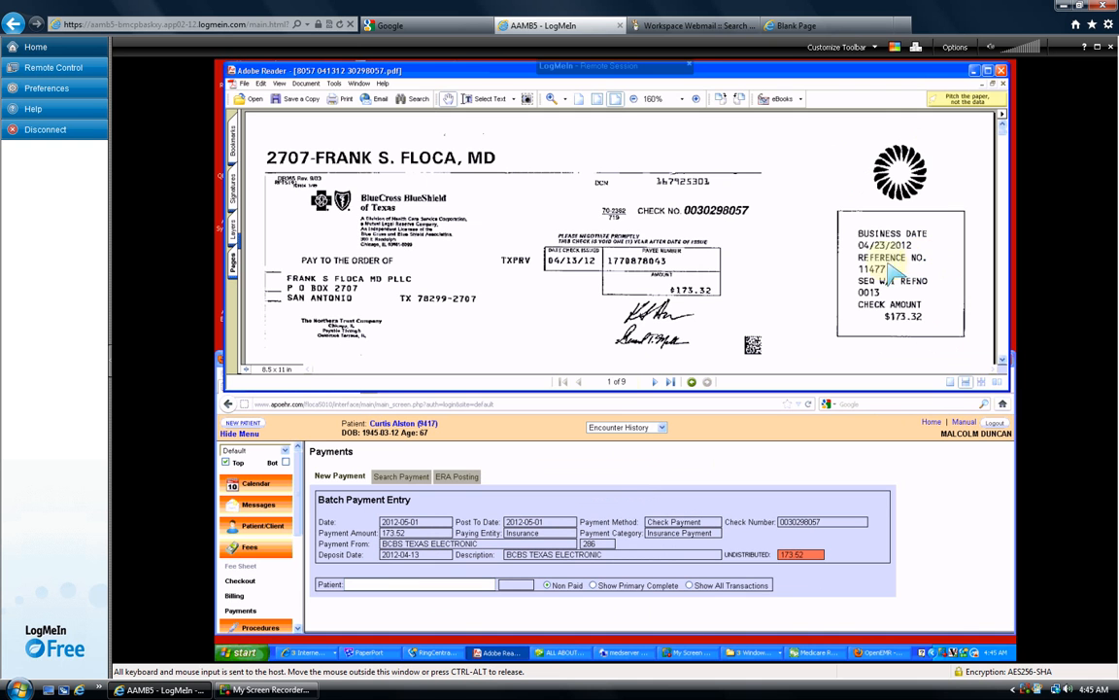
{"action": "left_click", "coordinate": [656, 382]}
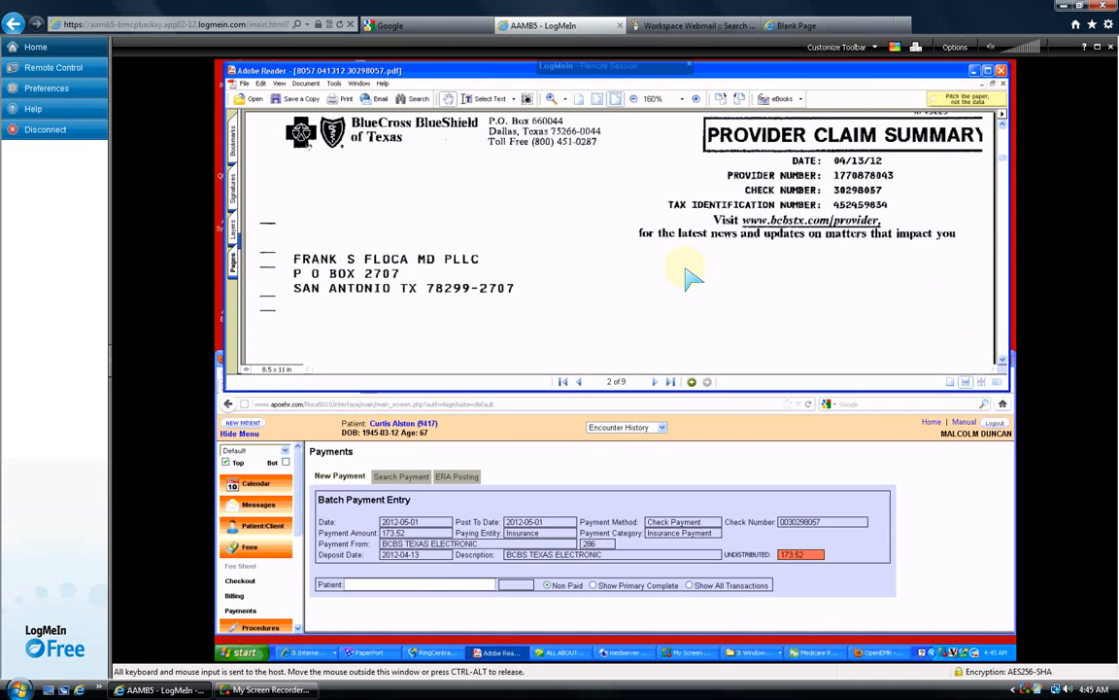
{"action": "scroll", "coordinate": [687, 279], "scroll_direction": "down", "scroll_amount": 3}
{"action": "scroll", "coordinate": [687, 279], "scroll_direction": "down", "scroll_amount": 2}
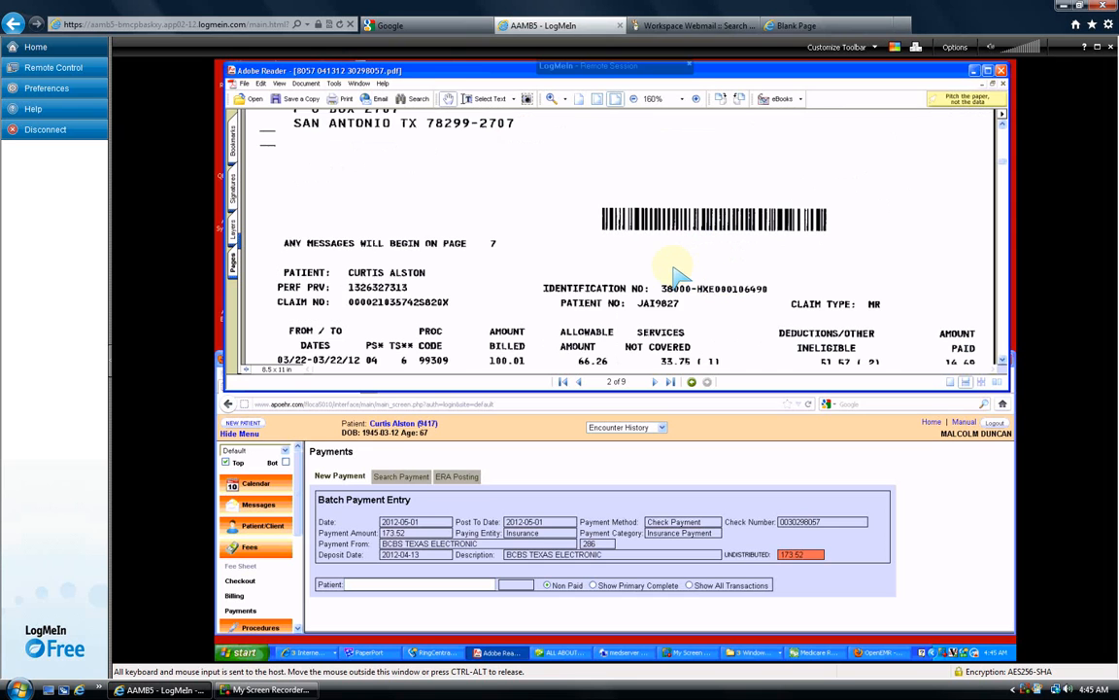
{"action": "scroll", "coordinate": [686, 278], "scroll_direction": "down", "scroll_amount": 1}
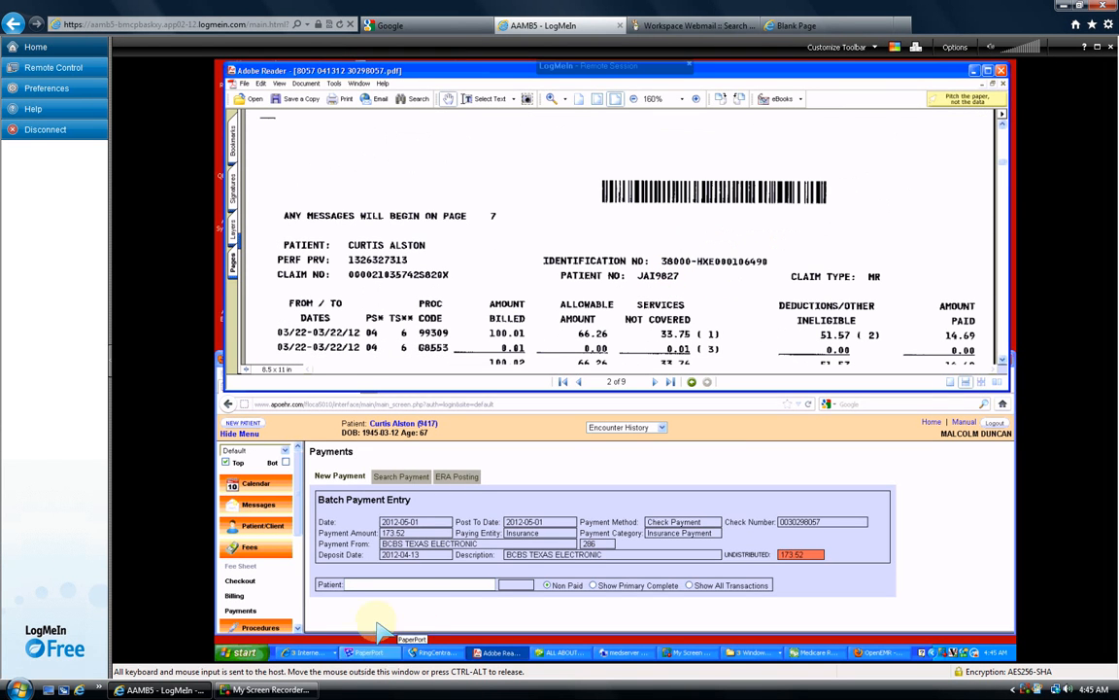
- Look up the remittance's patient by partial last name and select them in the Patient field
{"action": "left_click", "coordinate": [385, 588]}
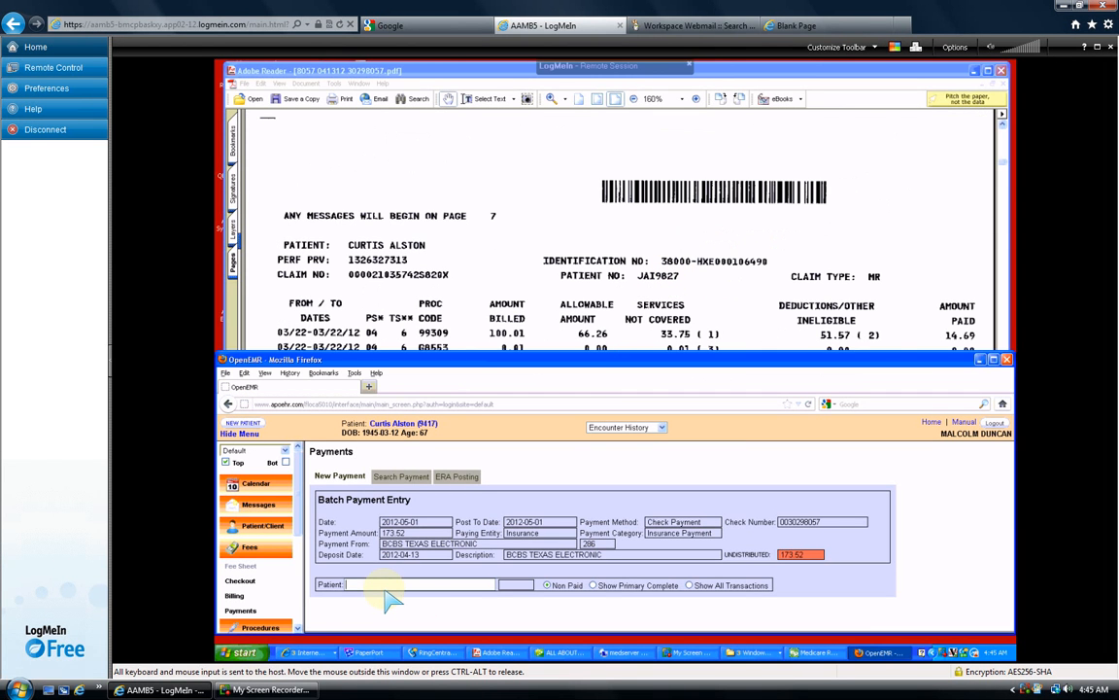
{"action": "type", "text": "alst"}
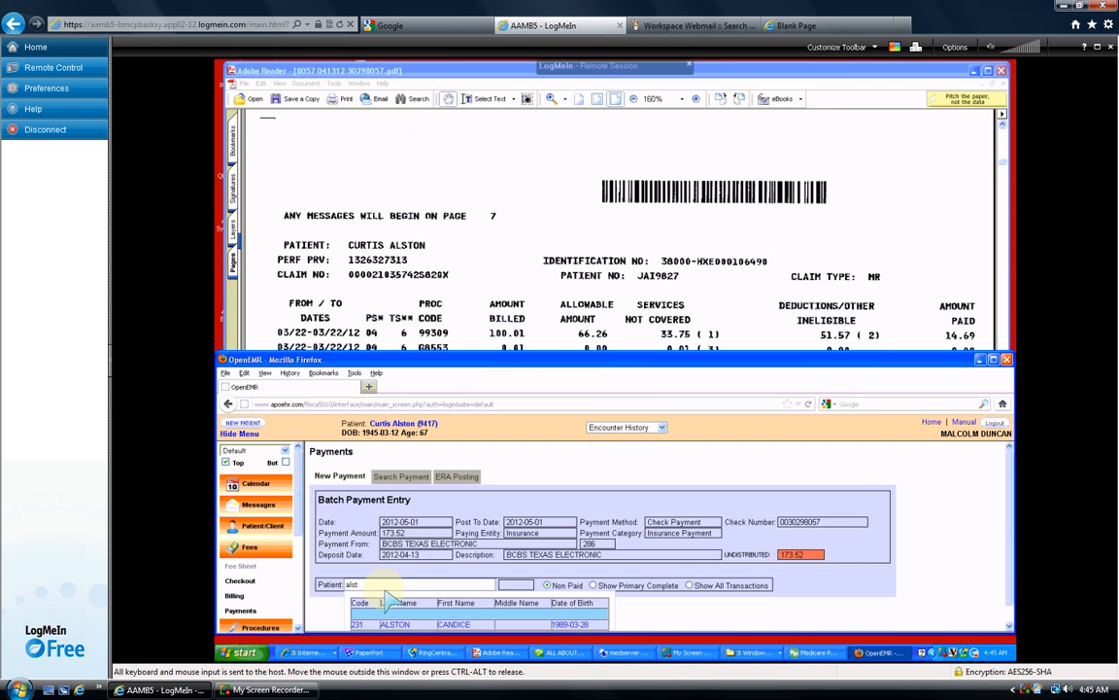
{"action": "left_click", "coordinate": [1009, 624]}
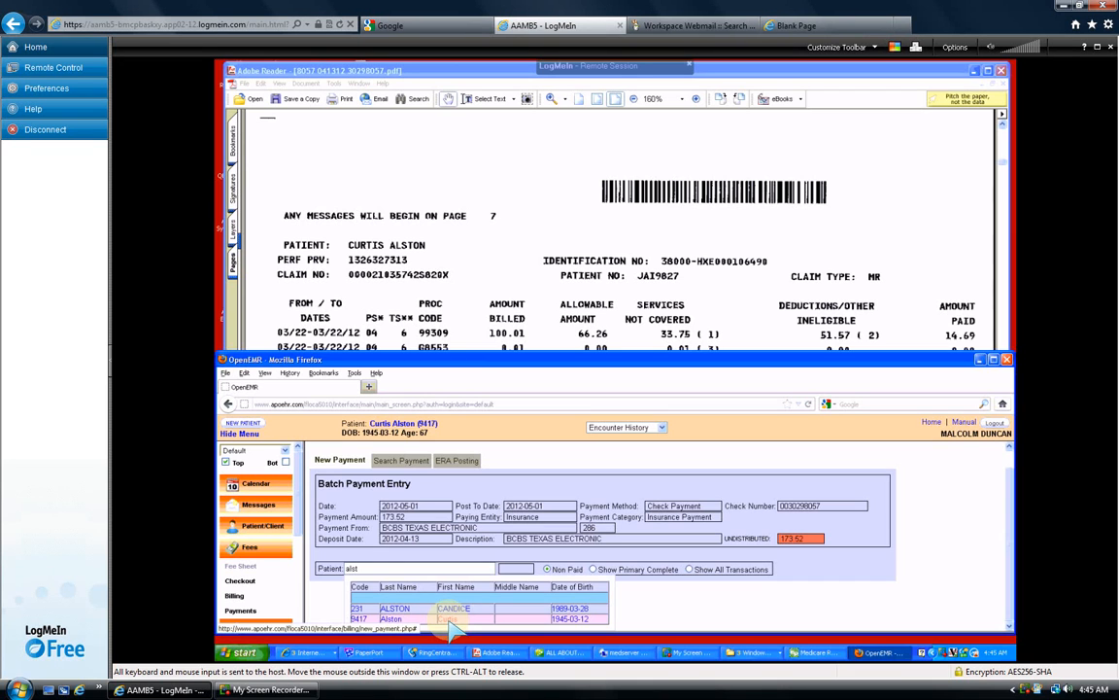
{"action": "left_click", "coordinate": [449, 620]}
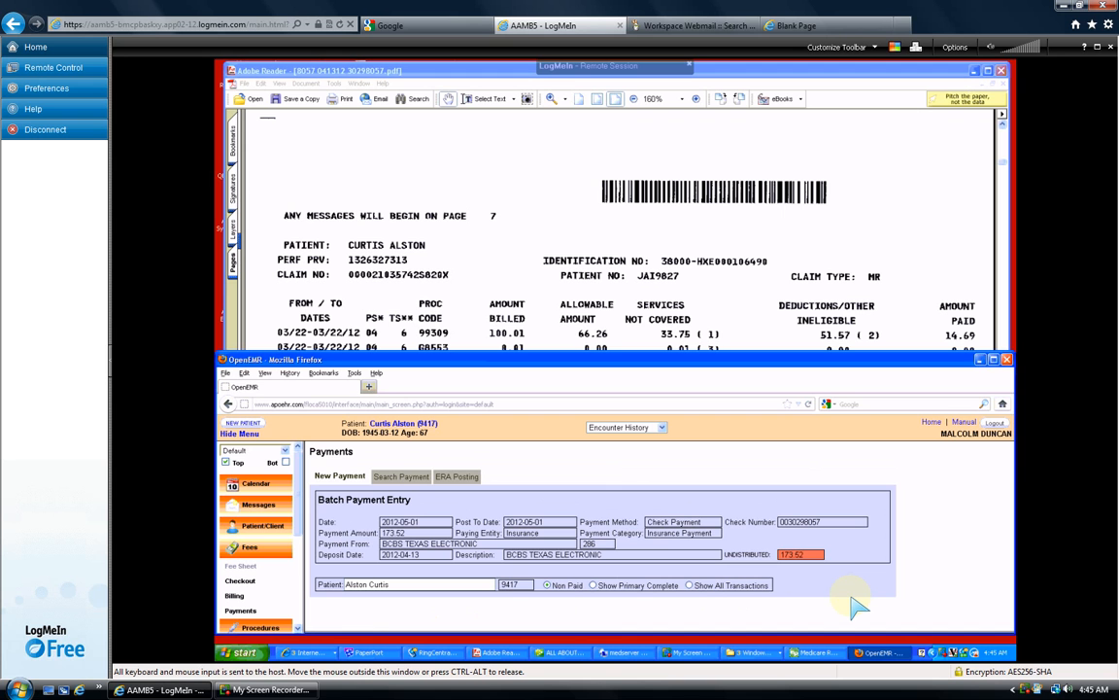
- Switch the patient's transaction list to Show All Transactions
{"action": "left_click", "coordinate": [689, 585]}
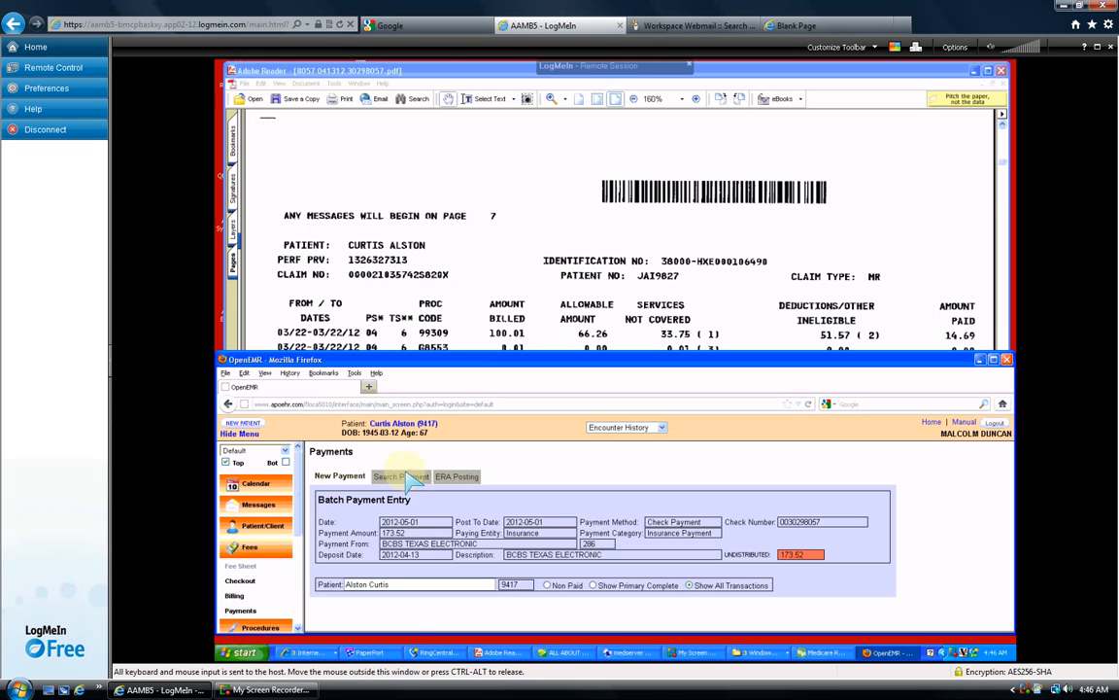
- Show the patient's Summary with Visit History in a lower pane, which lists no past encounters
{"action": "left_click", "coordinate": [260, 531]}
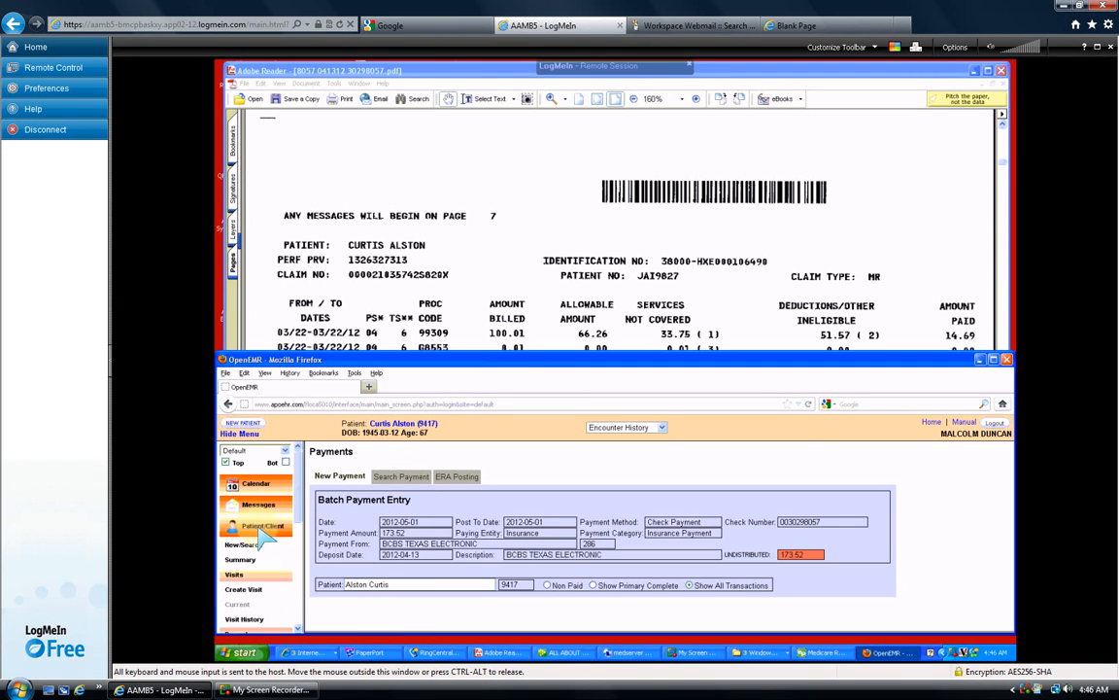
{"action": "left_click", "coordinate": [993, 359]}
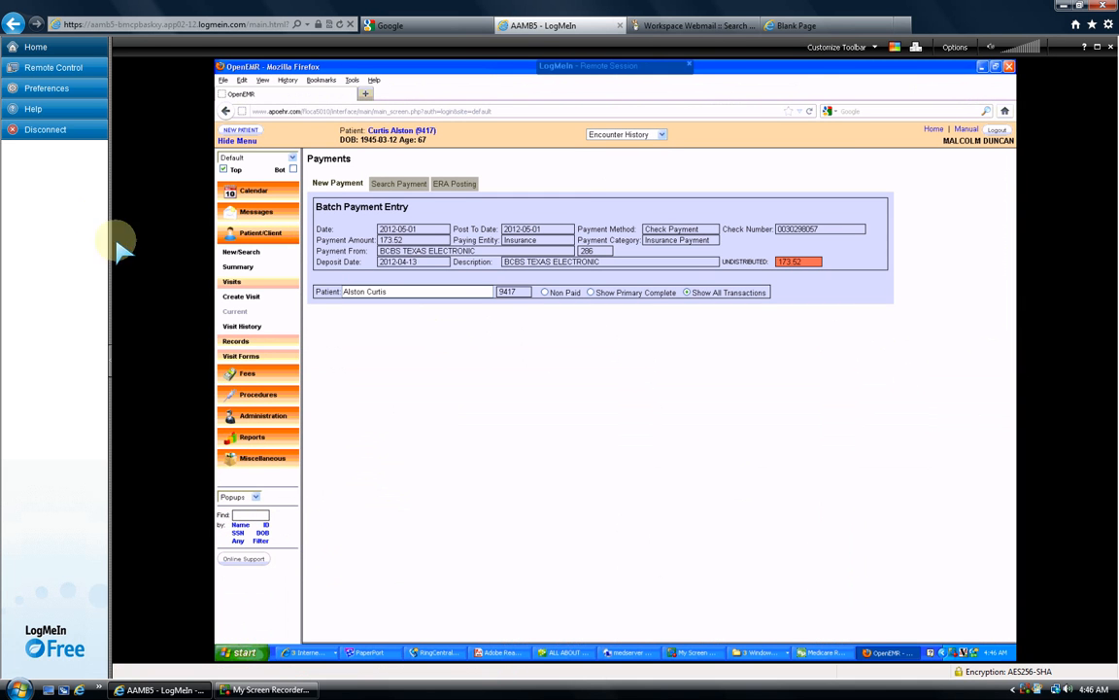
{"action": "left_click", "coordinate": [245, 327]}
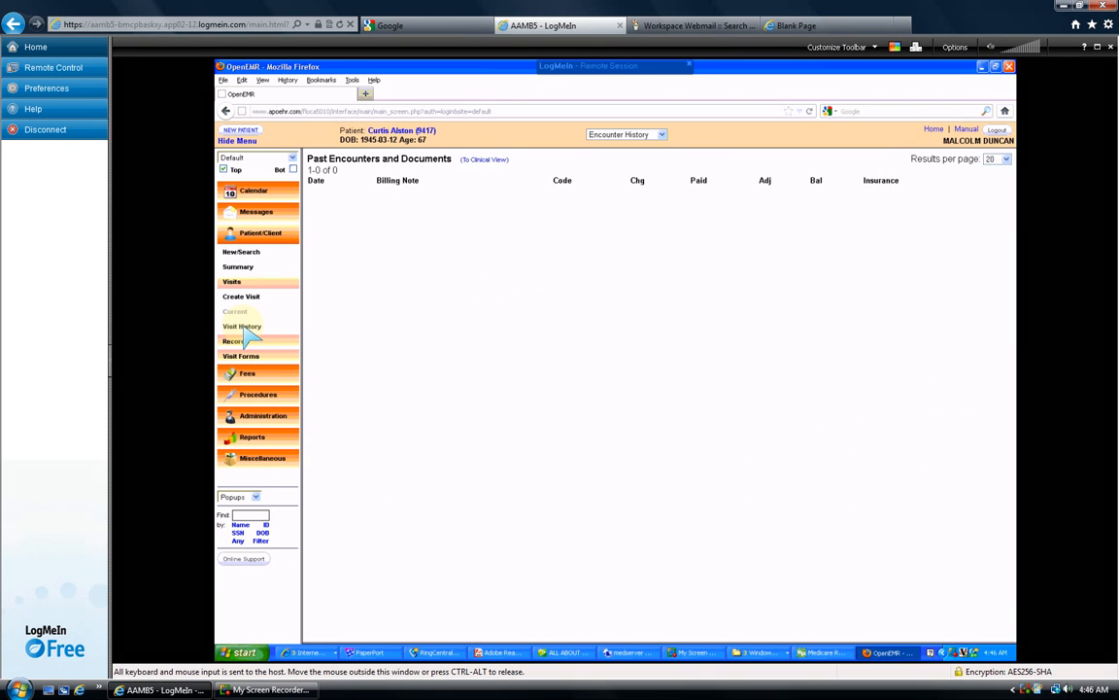
{"action": "left_click", "coordinate": [293, 169]}
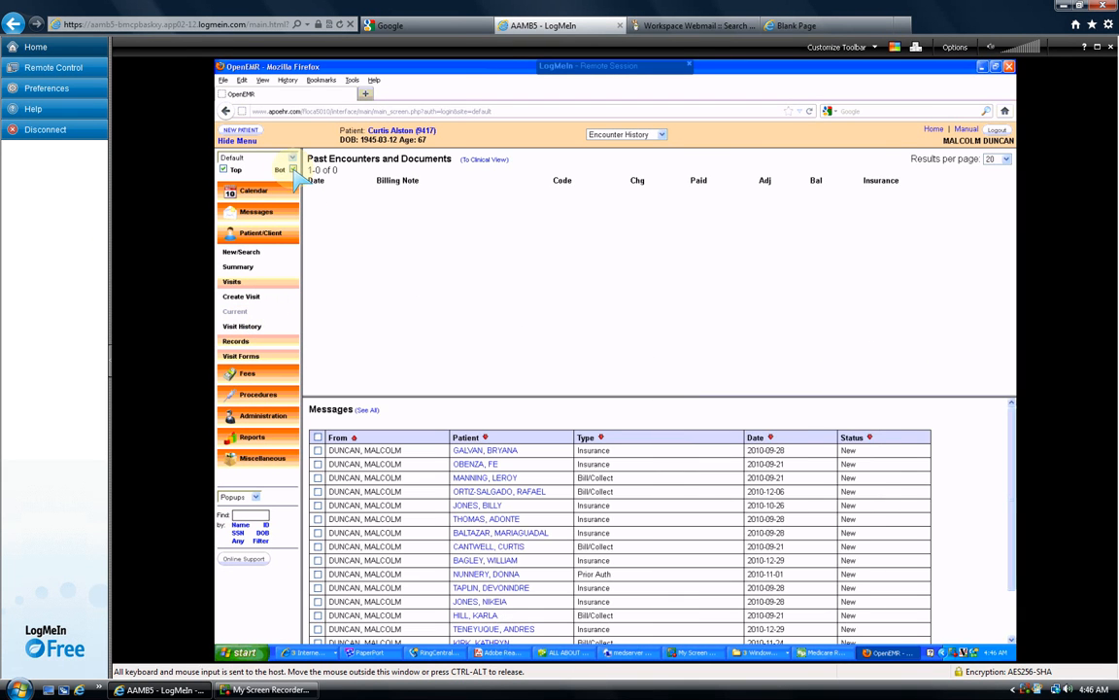
{"action": "left_click", "coordinate": [243, 266]}
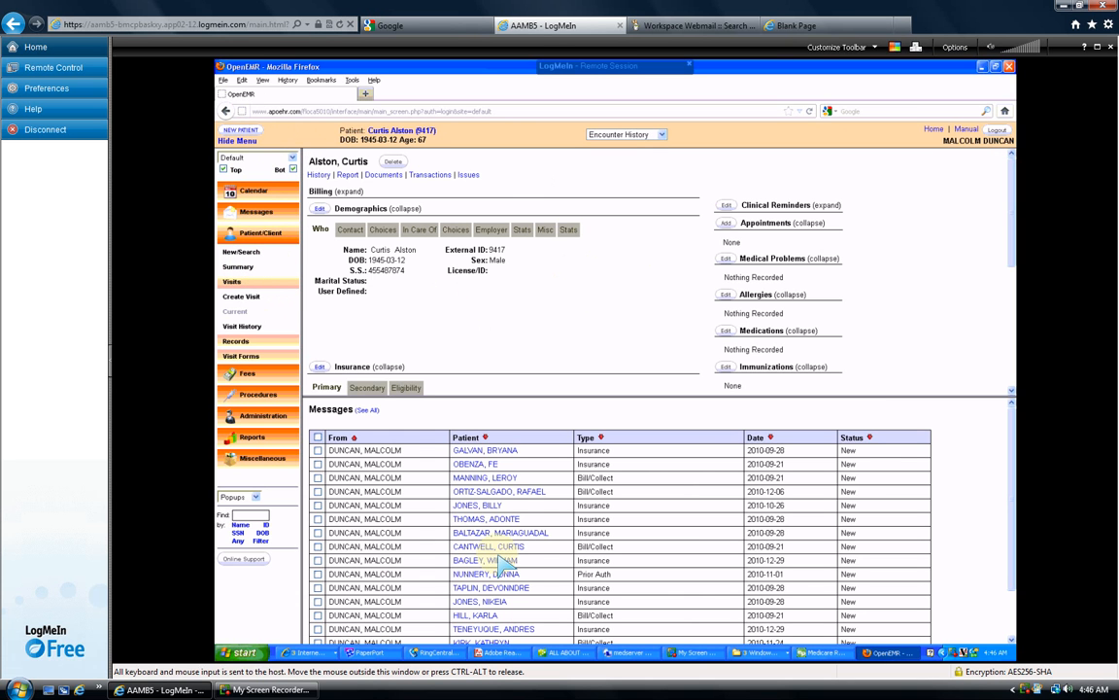
{"action": "left_click", "coordinate": [238, 327]}
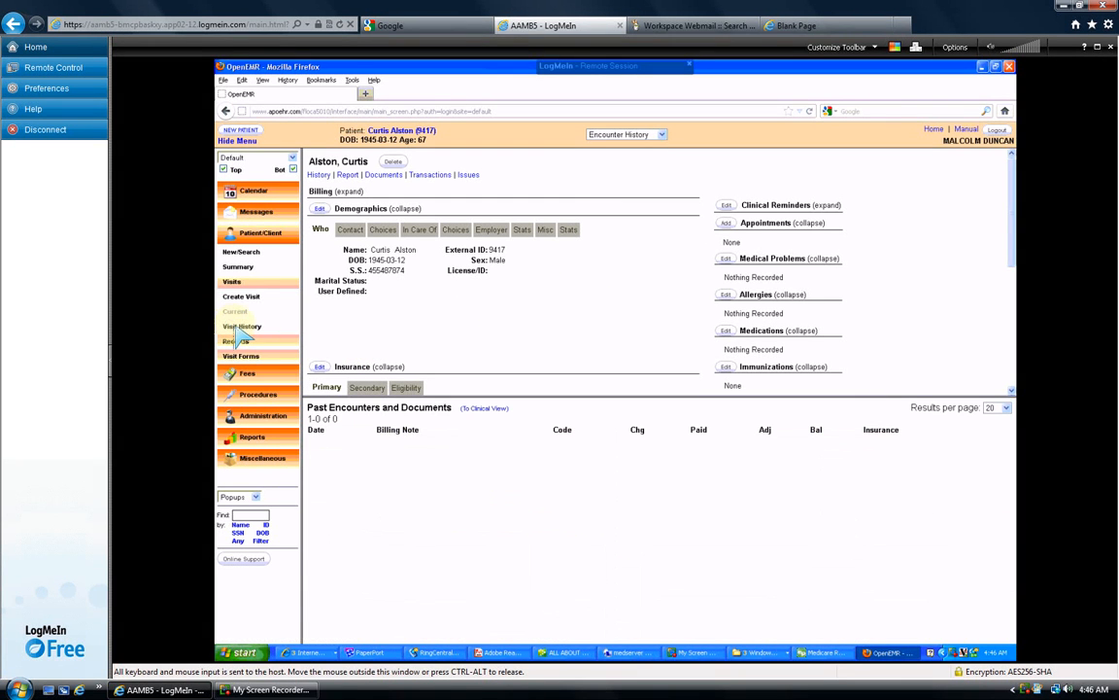
{"action": "left_click", "coordinate": [240, 297]}
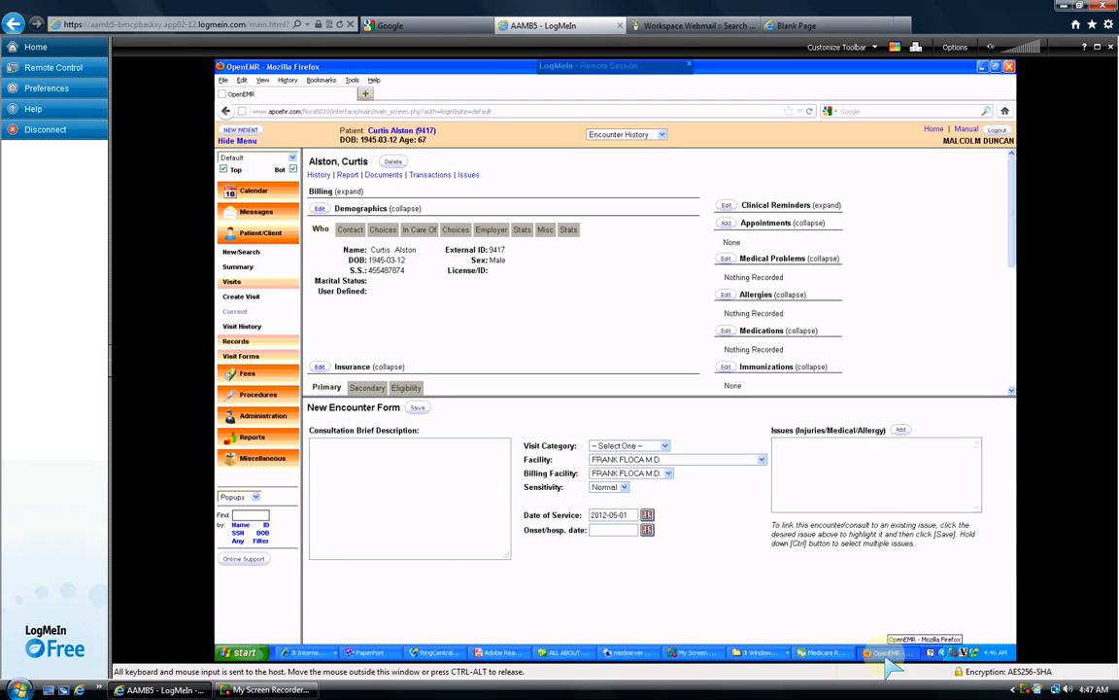
- Fill the new encounter with facility BRODIE RANCH, Established Patient category and date 2012-03-22
{"action": "left_click", "coordinate": [503, 653]}
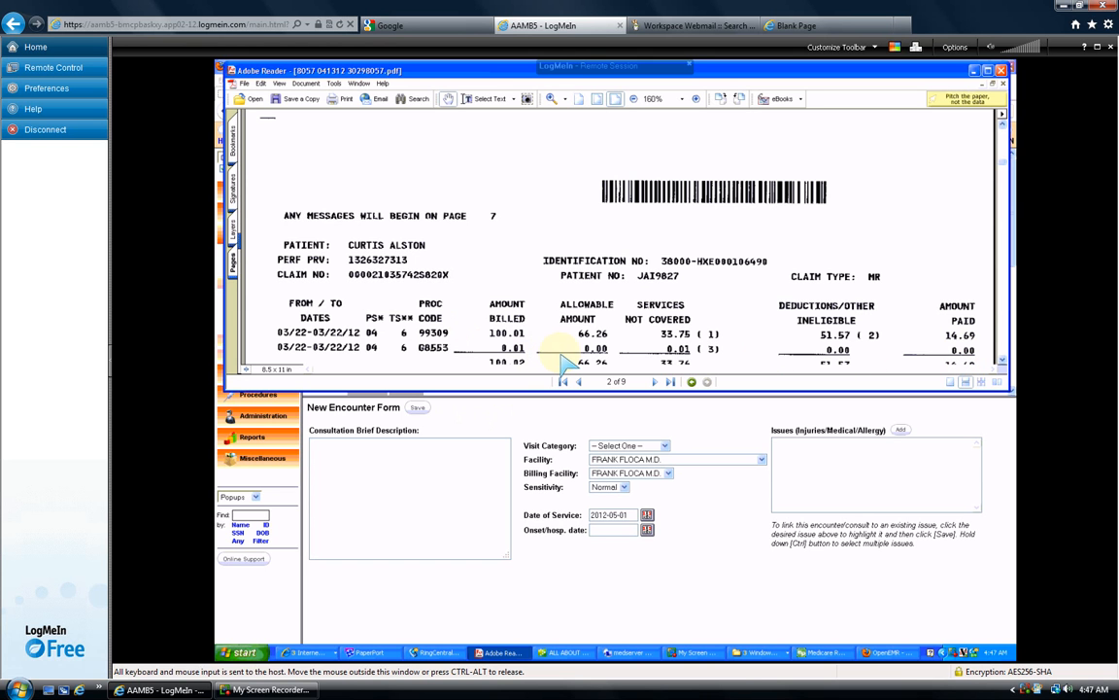
{"action": "left_click", "coordinate": [515, 408]}
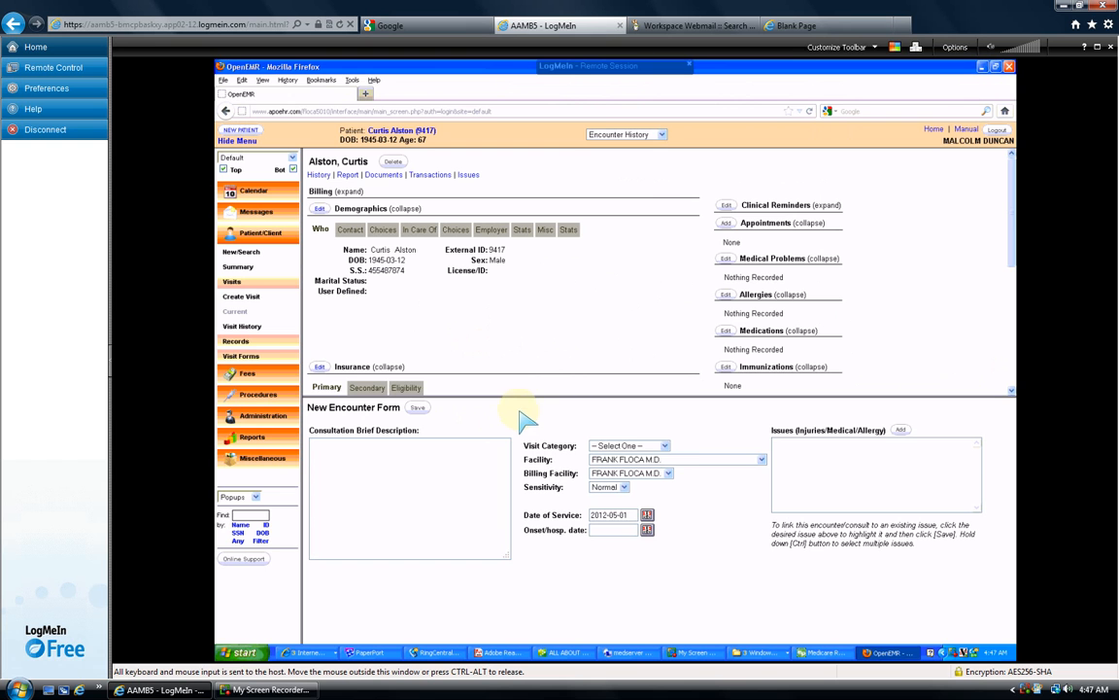
{"action": "left_click", "coordinate": [763, 460]}
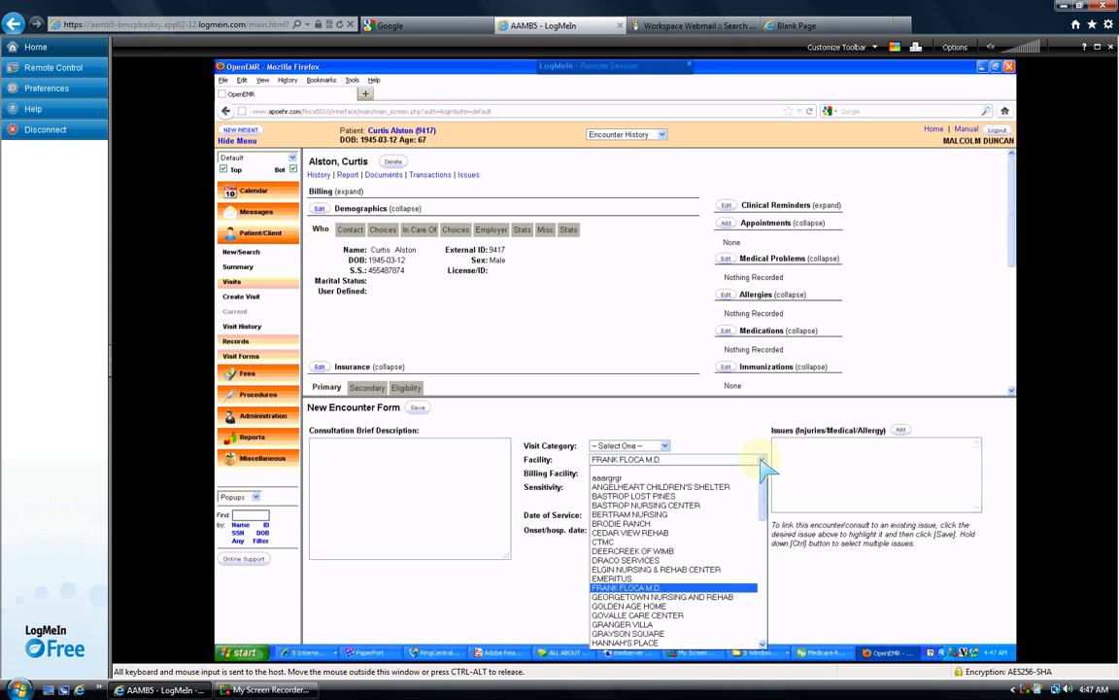
{"action": "left_click", "coordinate": [657, 525]}
{"action": "left_click", "coordinate": [666, 445]}
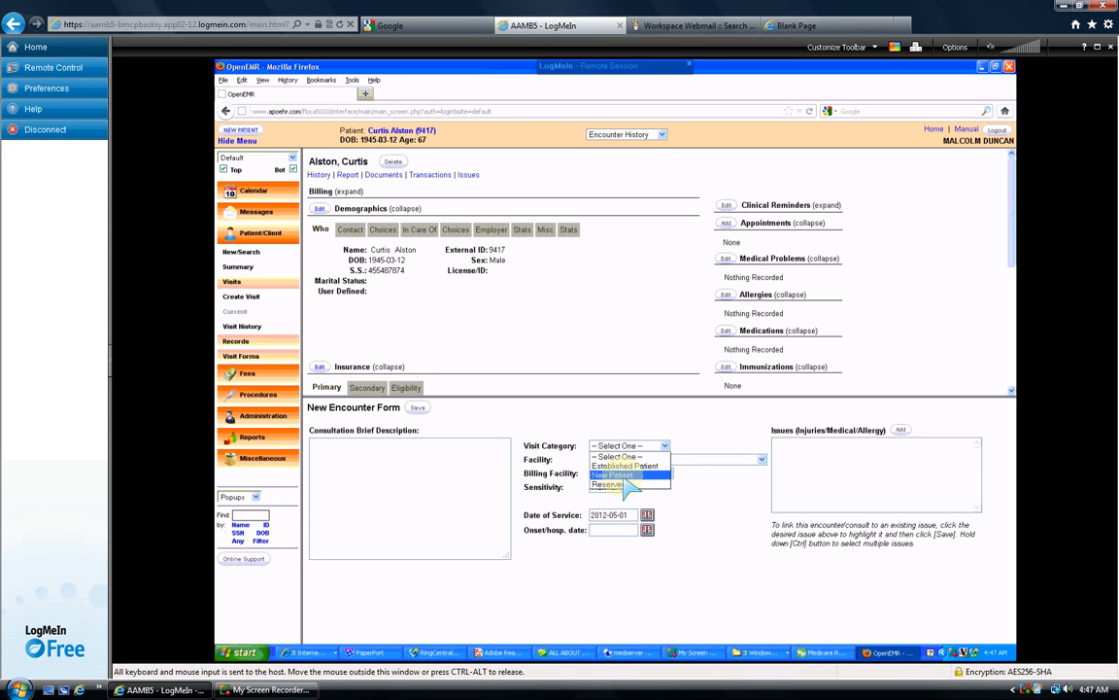
{"action": "left_click", "coordinate": [632, 465]}
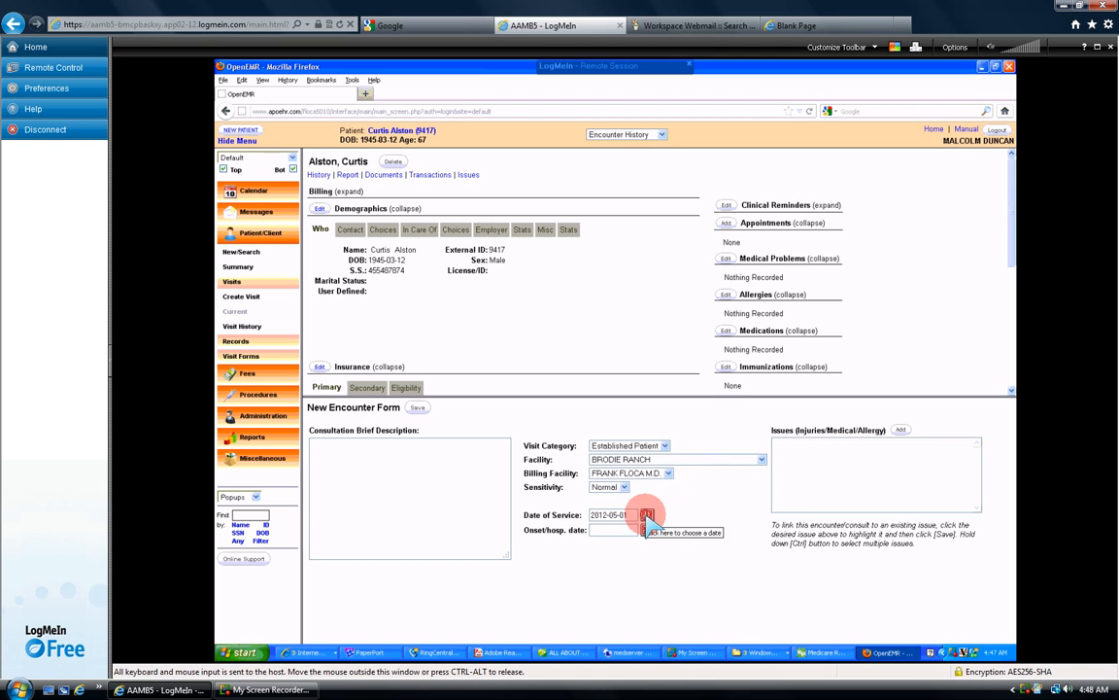
{"action": "left_click", "coordinate": [647, 515]}
{"action": "left_click", "coordinate": [669, 541]}
{"action": "left_click", "coordinate": [668, 541]}
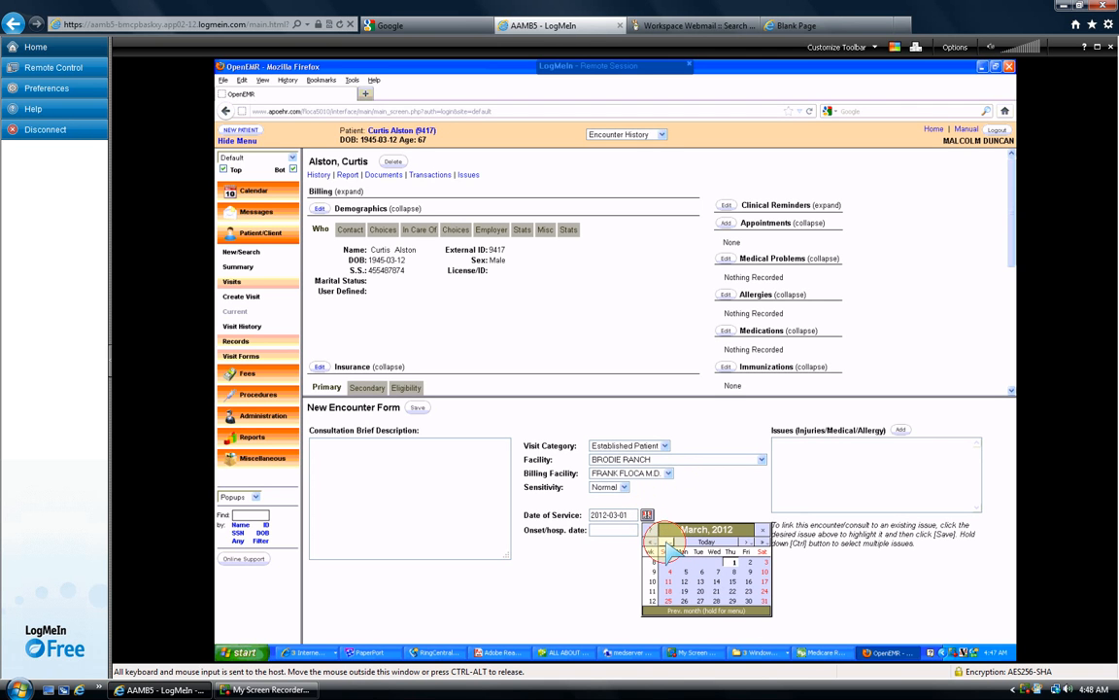
{"action": "left_click", "coordinate": [733, 590]}
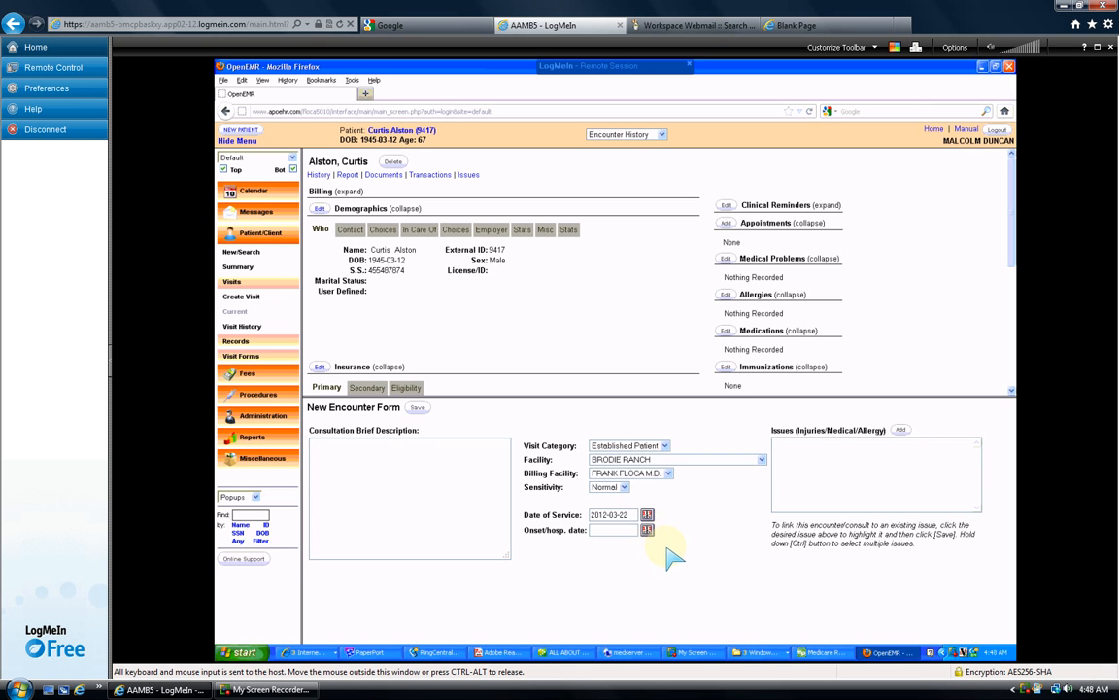
- Save the encounter and add CPT4 99309 (96.97) to its fee sheet
{"action": "left_click", "coordinate": [420, 407]}
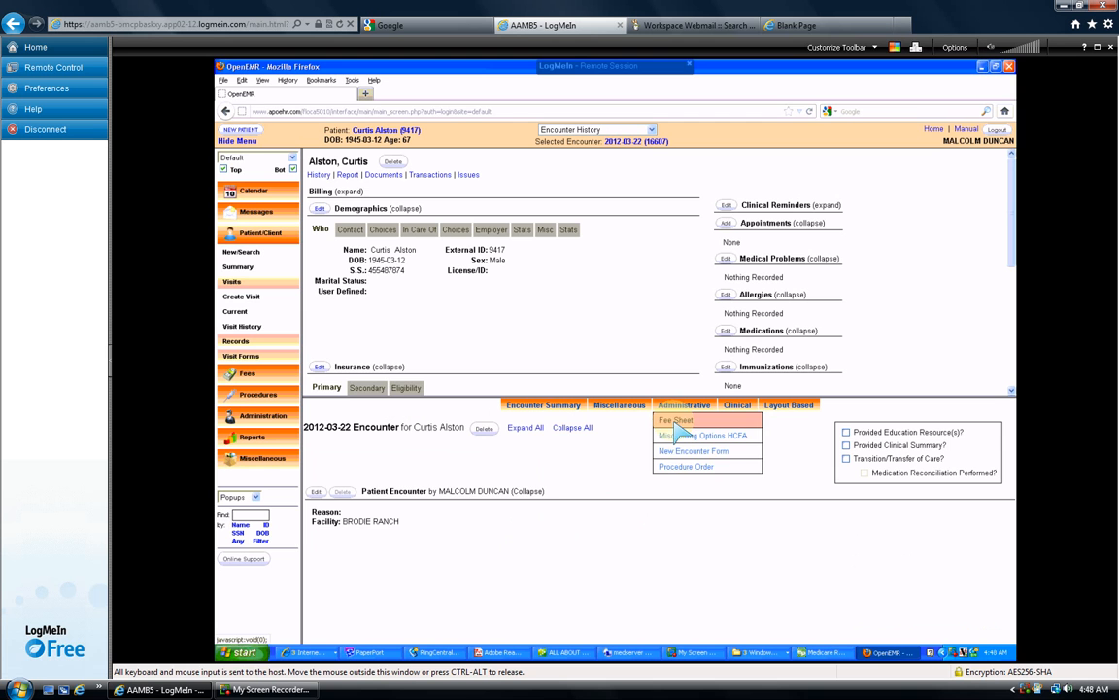
{"action": "left_click", "coordinate": [680, 430]}
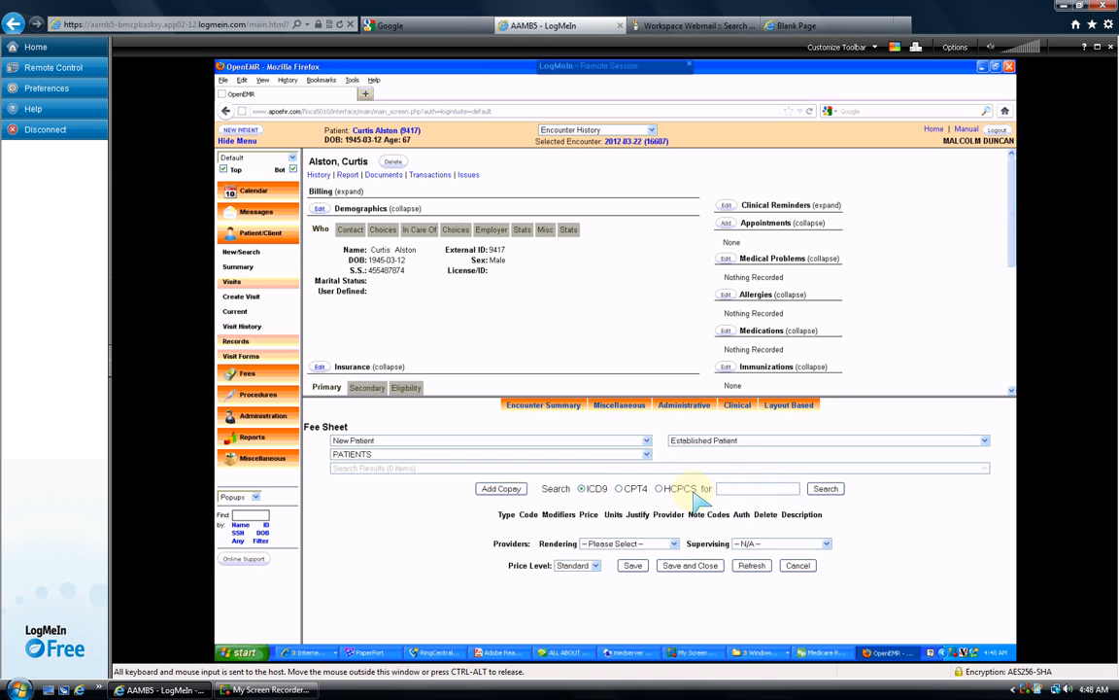
{"action": "left_click", "coordinate": [619, 489]}
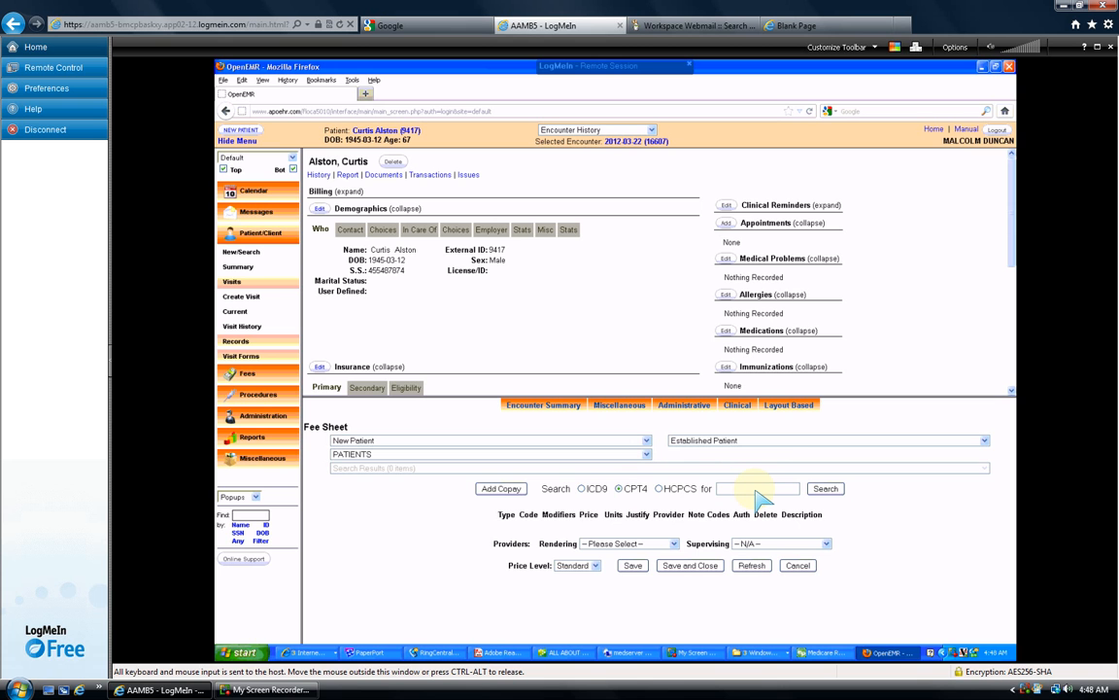
{"action": "key", "text": "Return"}
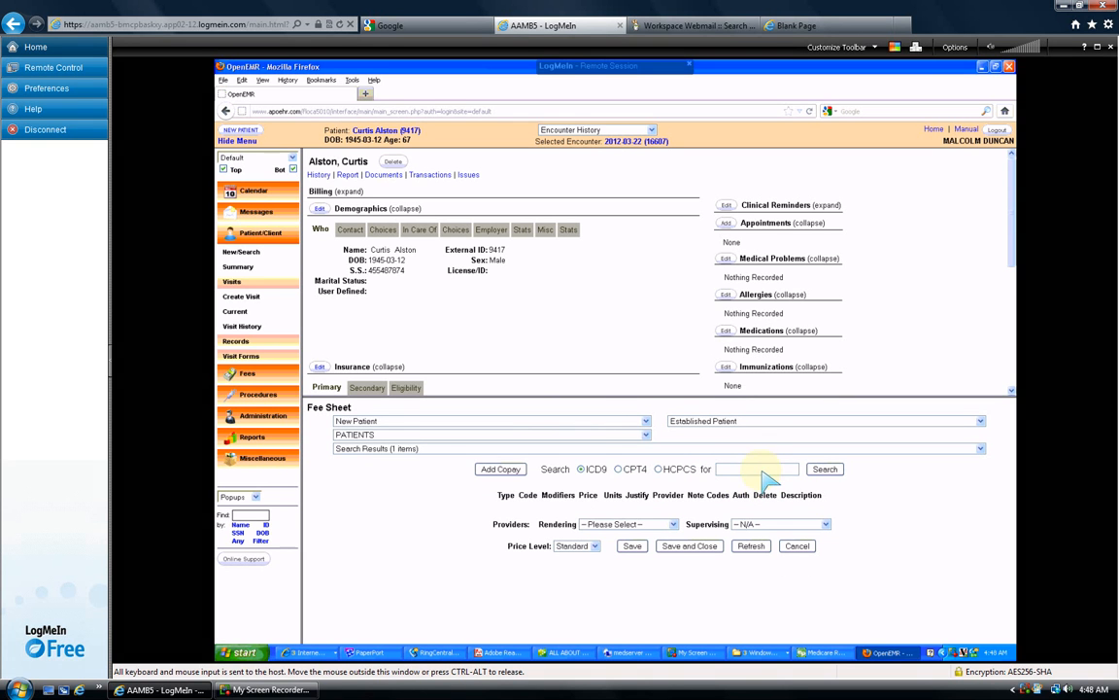
{"action": "left_click", "coordinate": [418, 448]}
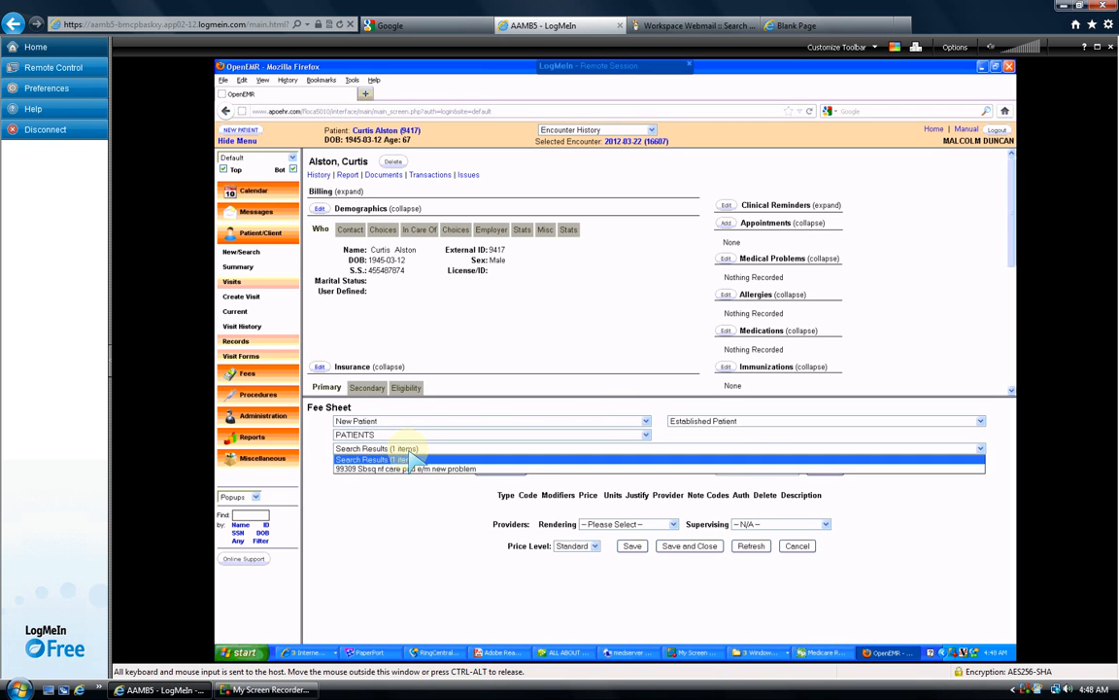
{"action": "left_click", "coordinate": [412, 469]}
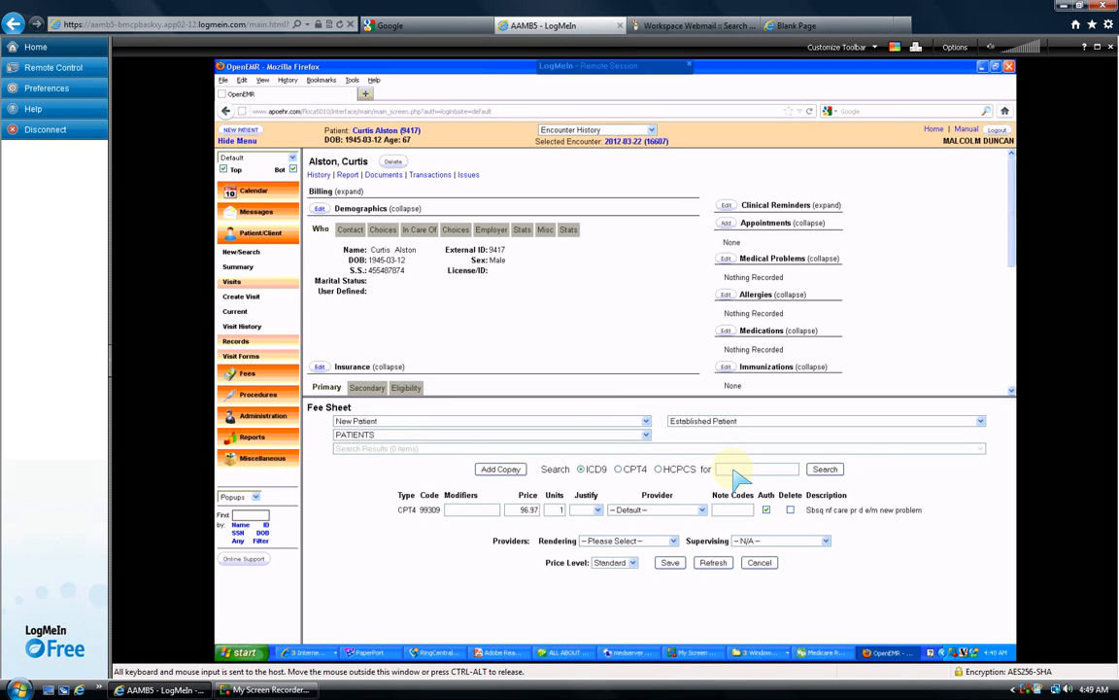
{"action": "left_click", "coordinate": [736, 471]}
- Search ICD9 codes for 331 and add the 331.0 Alzheimer diagnosis to the fee sheet
{"action": "left_click", "coordinate": [825, 470]}
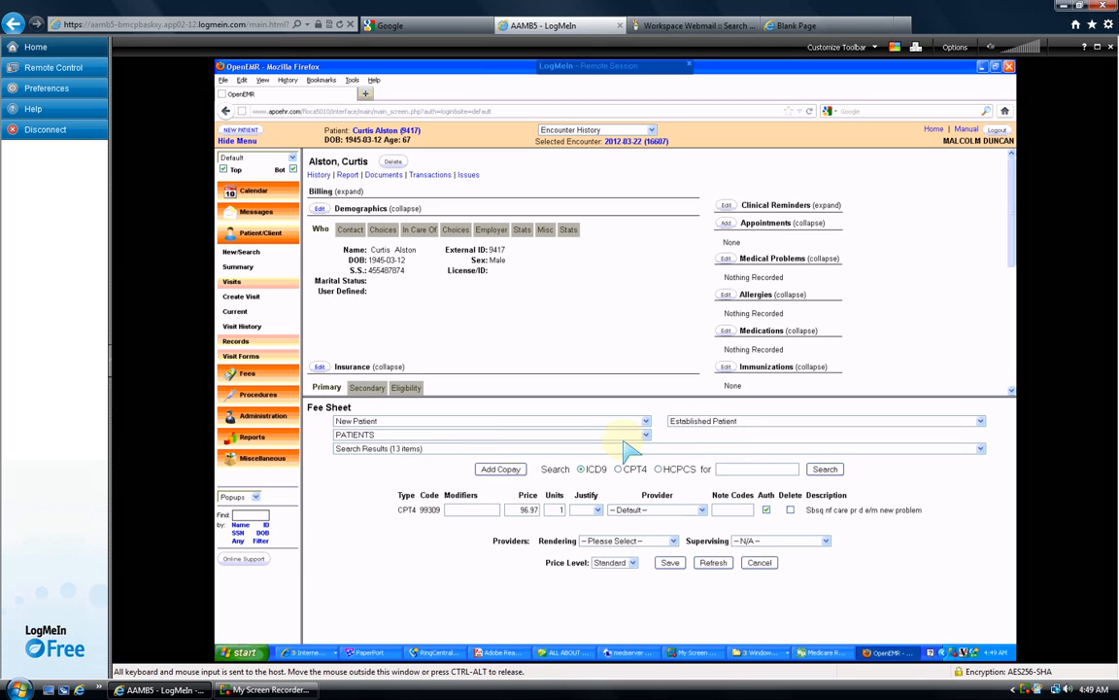
{"action": "left_click", "coordinate": [457, 448]}
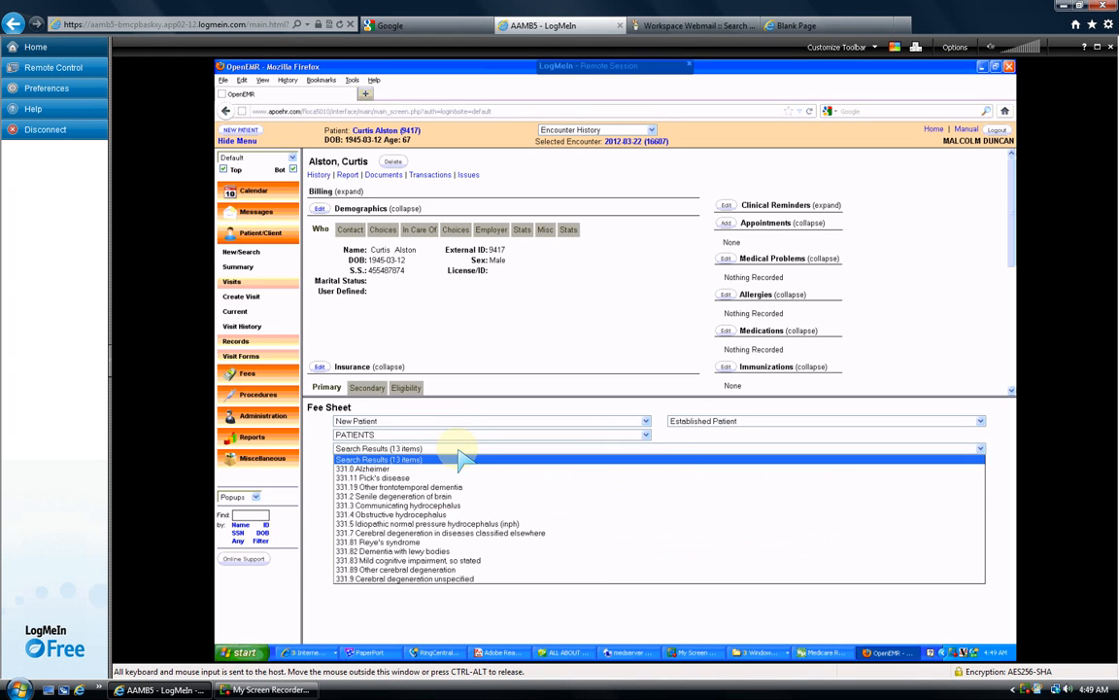
{"action": "left_click", "coordinate": [381, 469]}
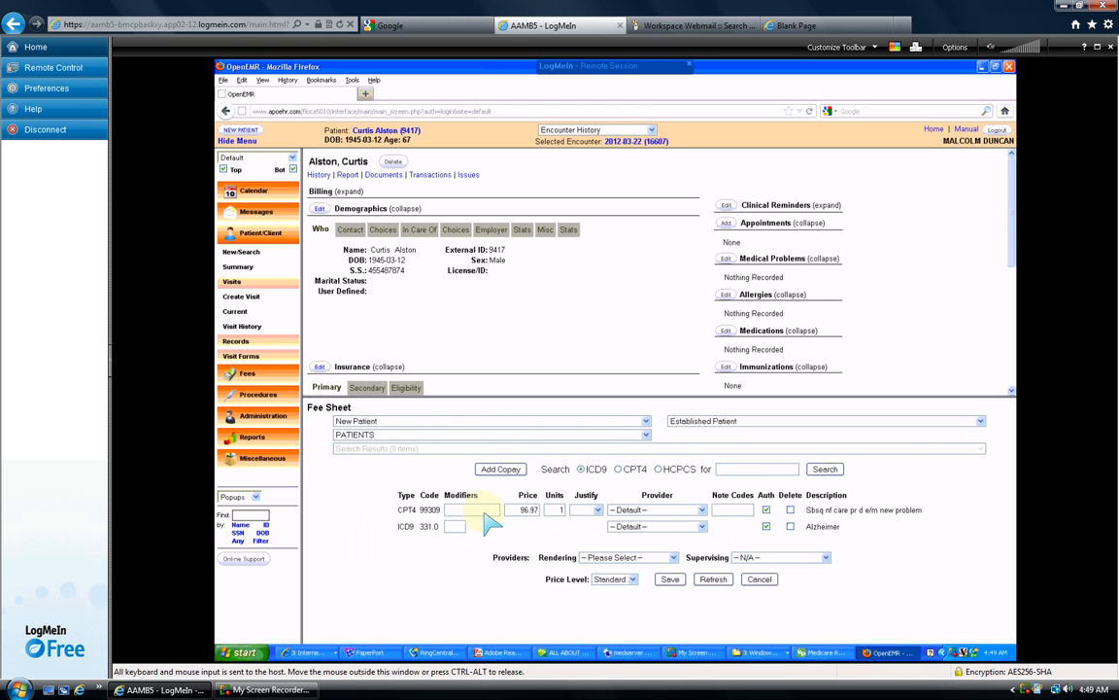
- Switch the search to CPT4 and add the G8553 e-prescribing code line
{"action": "left_click", "coordinate": [618, 468]}
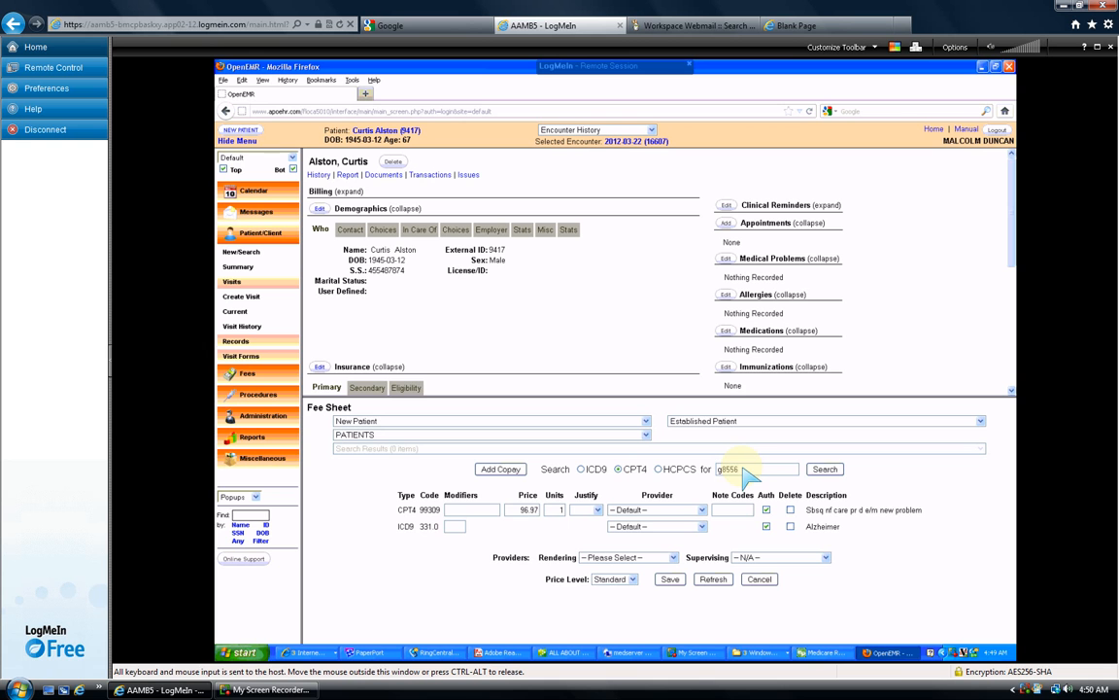
{"action": "left_click", "coordinate": [825, 470]}
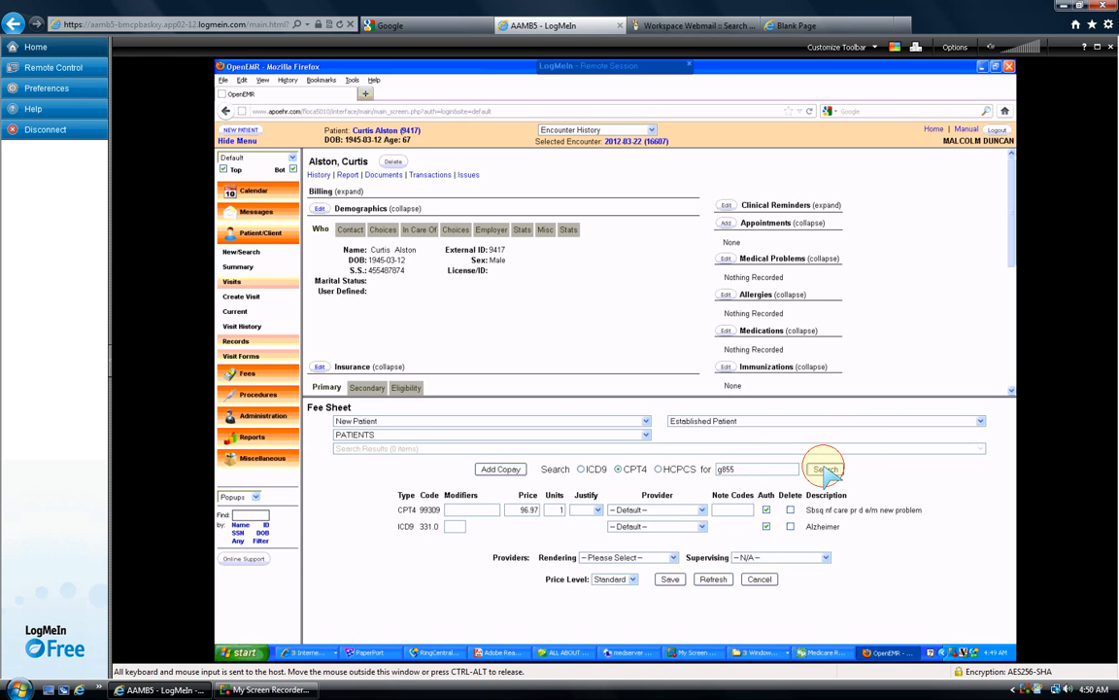
{"action": "left_click", "coordinate": [454, 447]}
{"action": "left_click", "coordinate": [374, 468]}
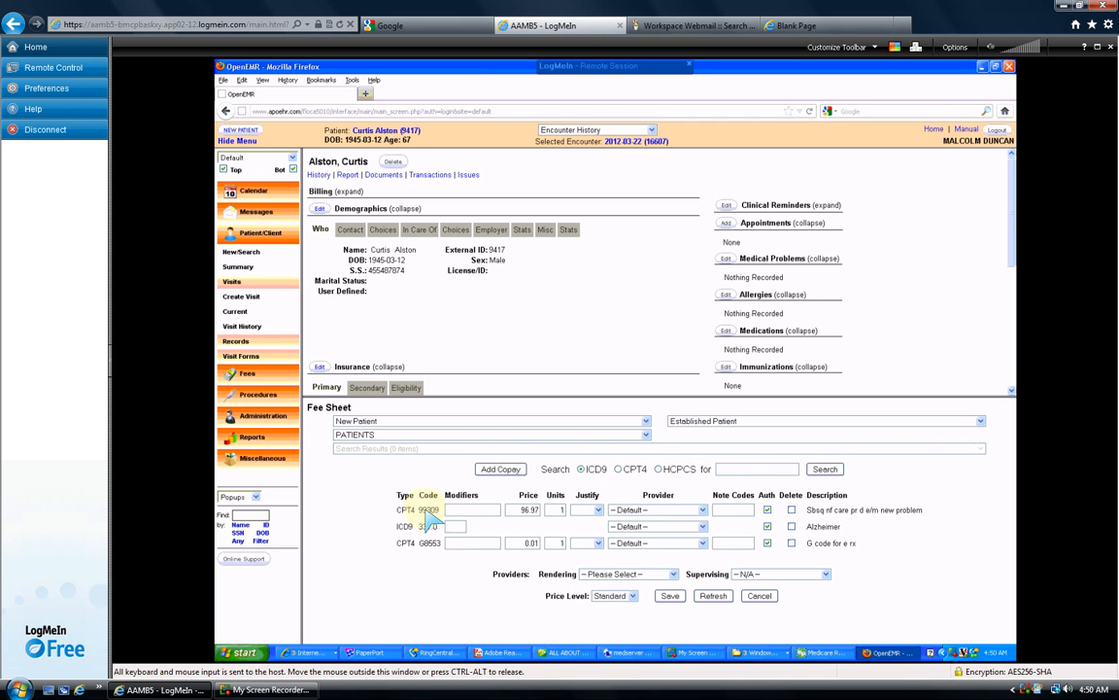
- Justify both the 99309 and G8553 lines with diagnosis 331.0
{"action": "left_click", "coordinate": [597, 511]}
{"action": "left_click", "coordinate": [588, 526]}
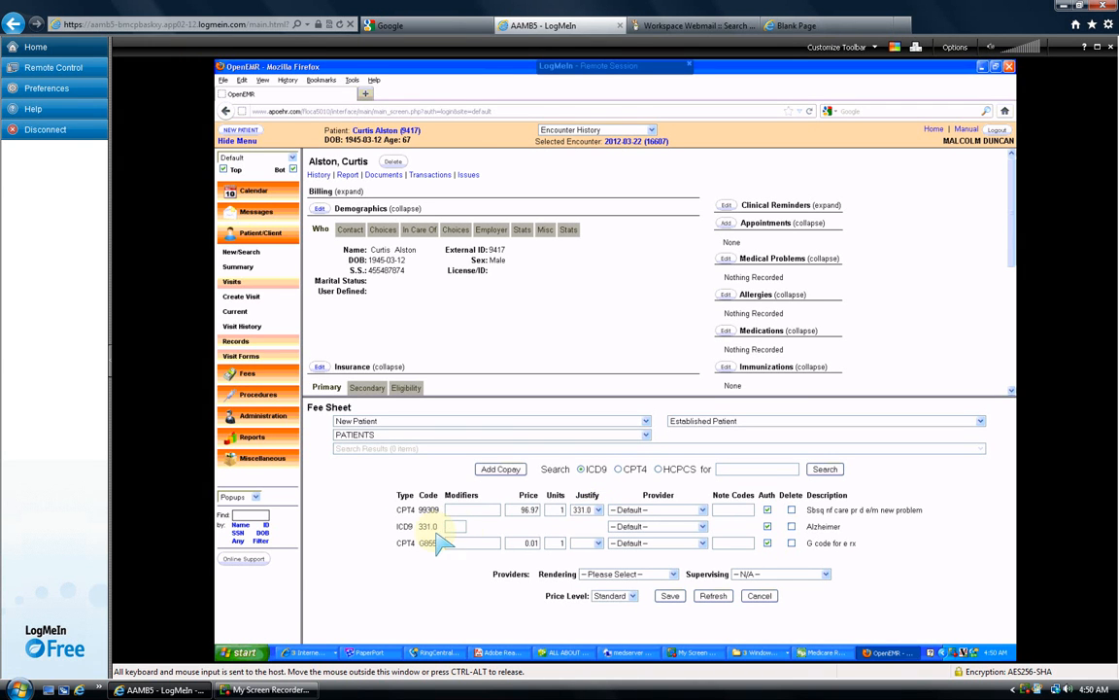
{"action": "left_click", "coordinate": [600, 511]}
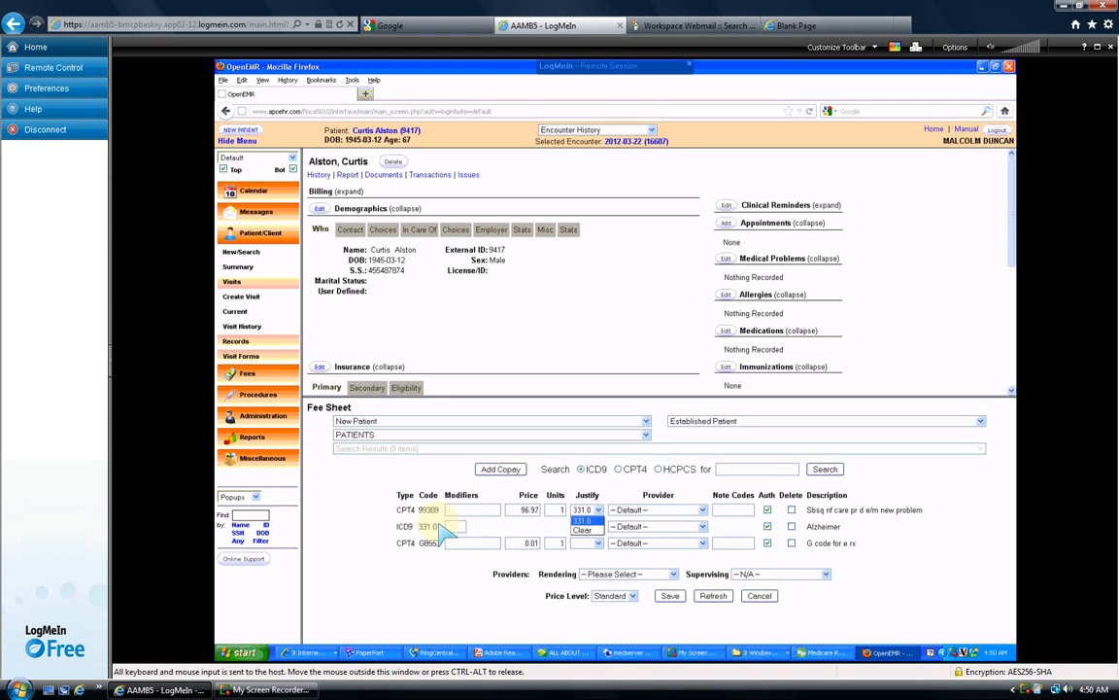
{"action": "left_click", "coordinate": [589, 521]}
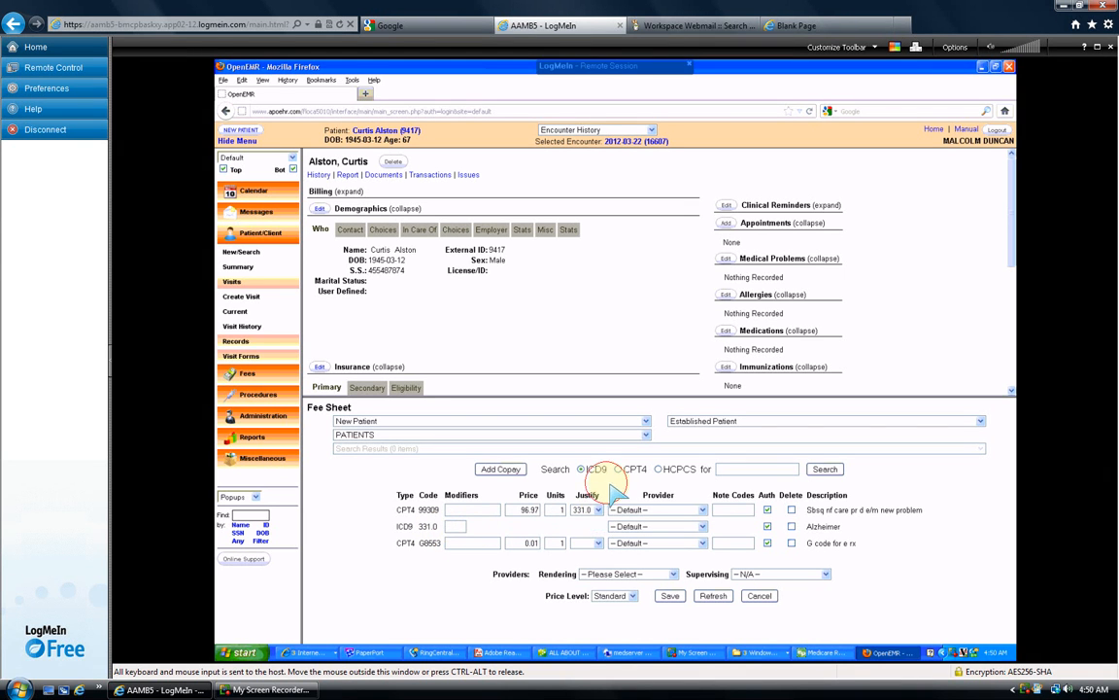
{"action": "left_click", "coordinate": [595, 543]}
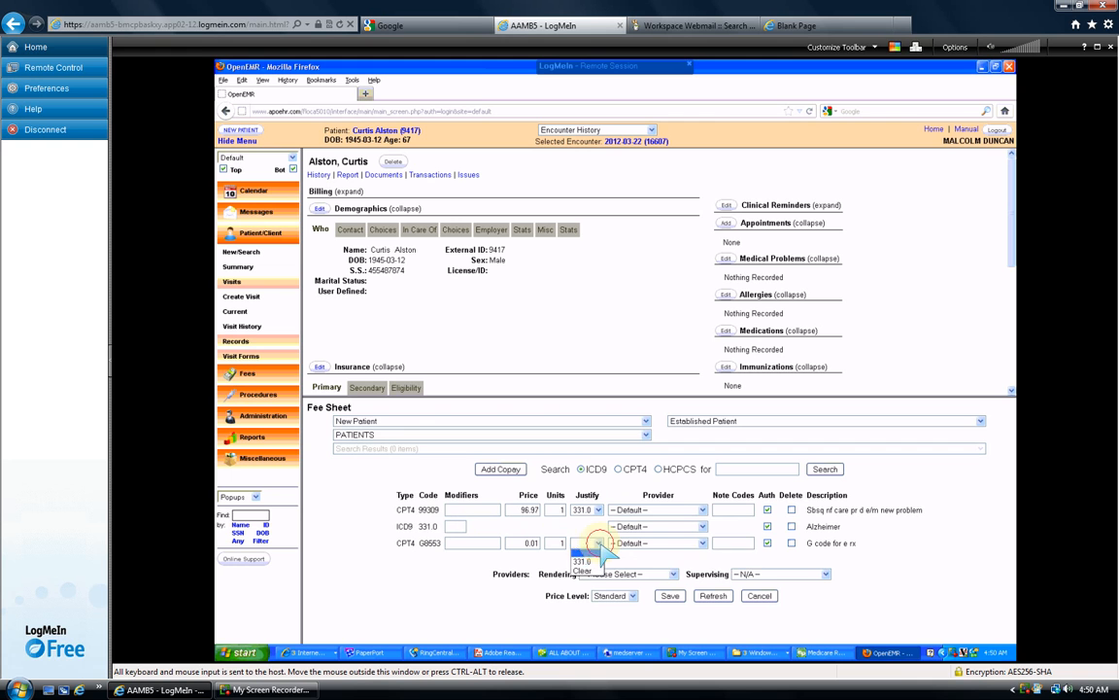
{"action": "left_click", "coordinate": [585, 561]}
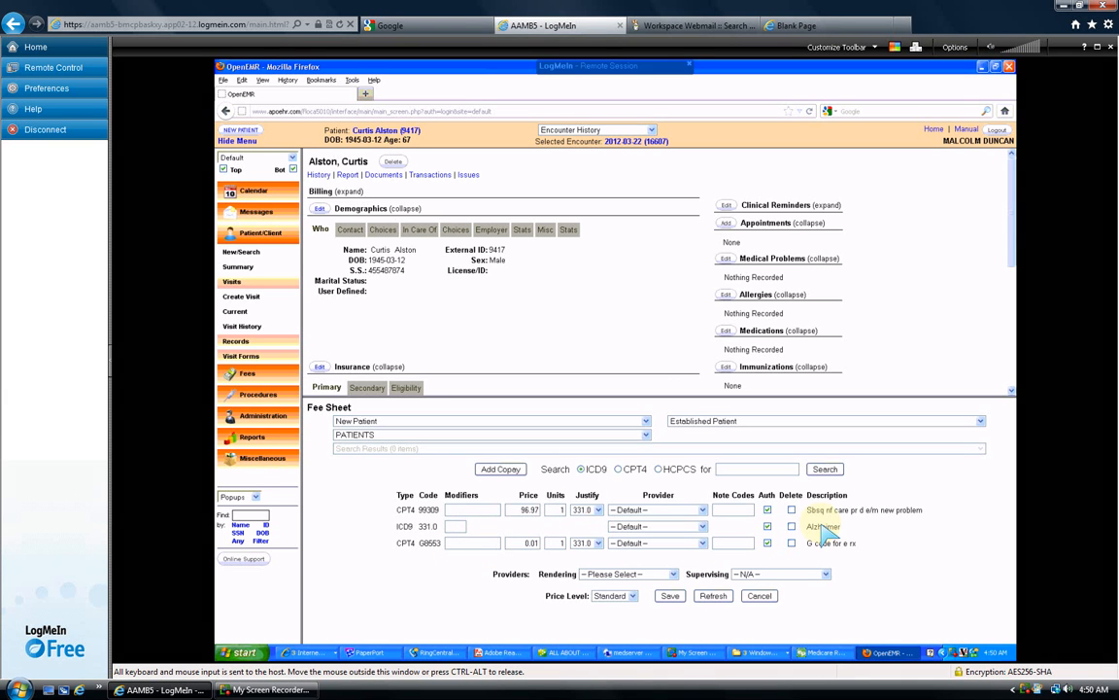
- Assign the encounter's rendering provider and save the fee sheet
{"action": "left_click", "coordinate": [673, 575]}
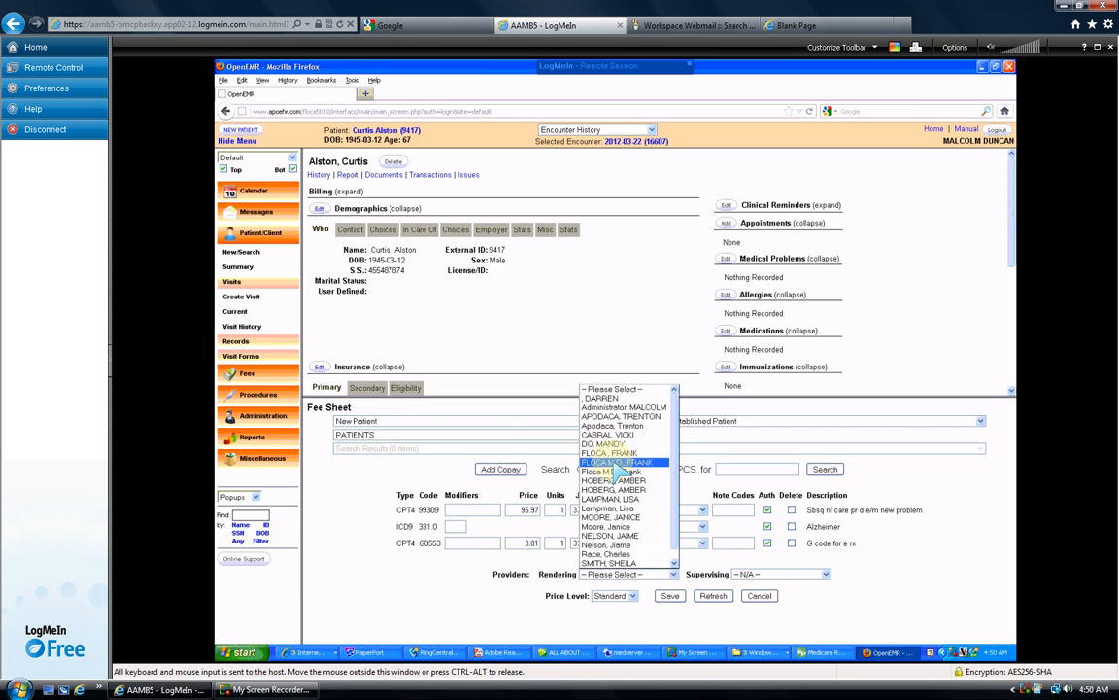
{"action": "left_click", "coordinate": [618, 463]}
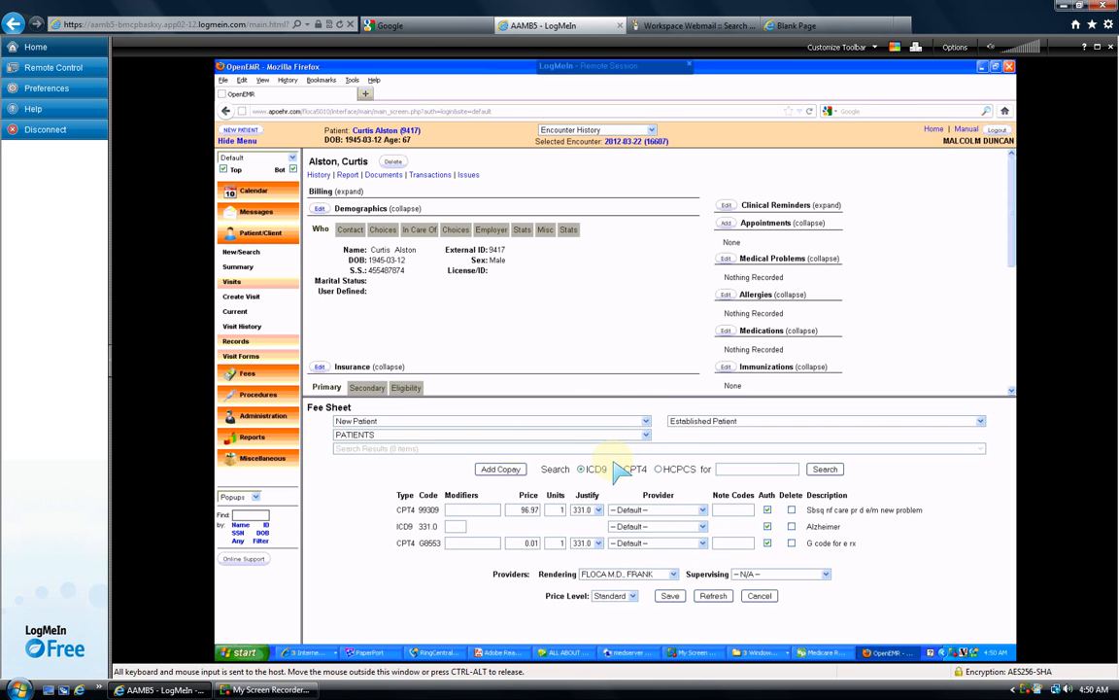
{"action": "left_click", "coordinate": [670, 596]}
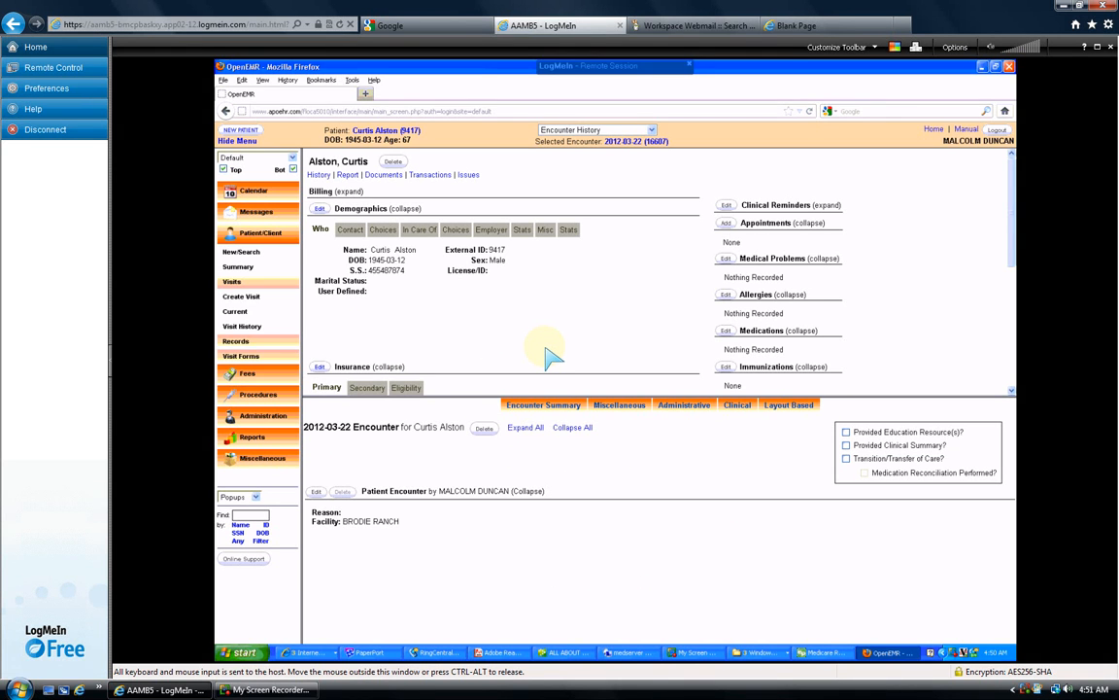
- Open the Billing Manager from Fees and add a Patient Name criterion for the patient
{"action": "left_click", "coordinate": [248, 376]}
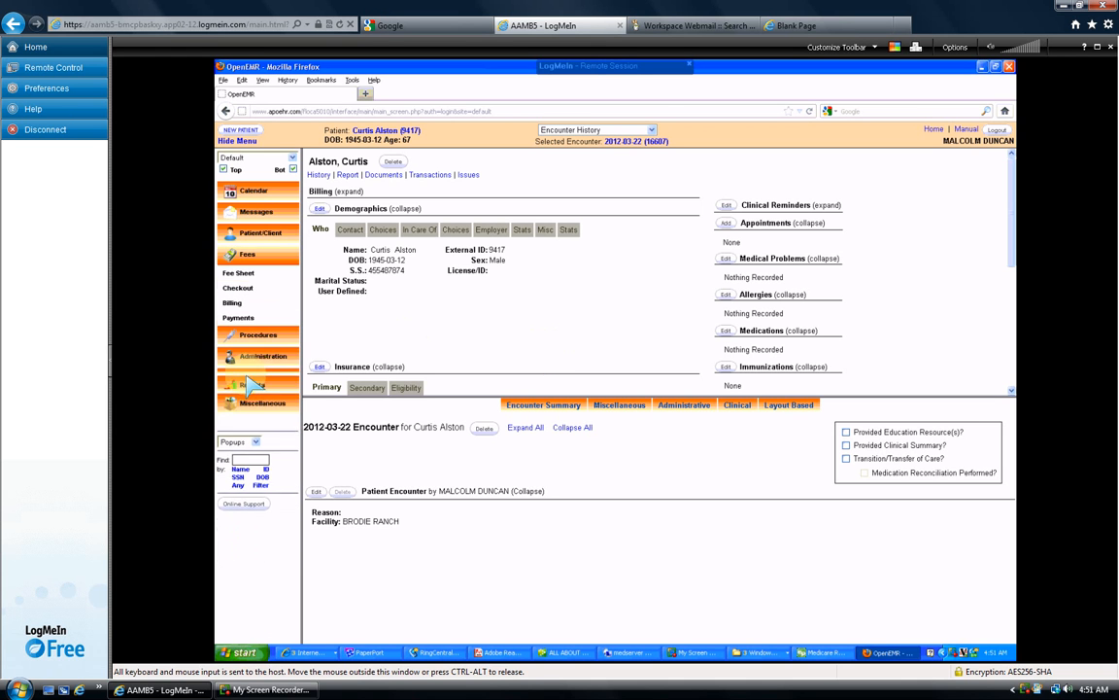
{"action": "left_click", "coordinate": [233, 303]}
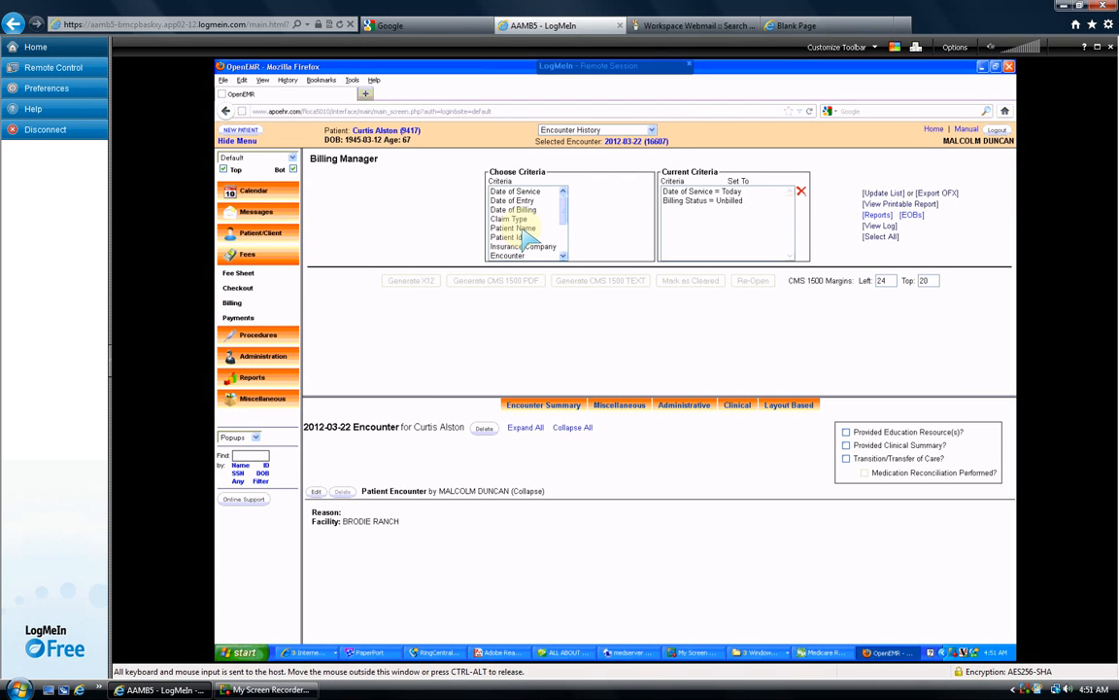
{"action": "left_click", "coordinate": [517, 228]}
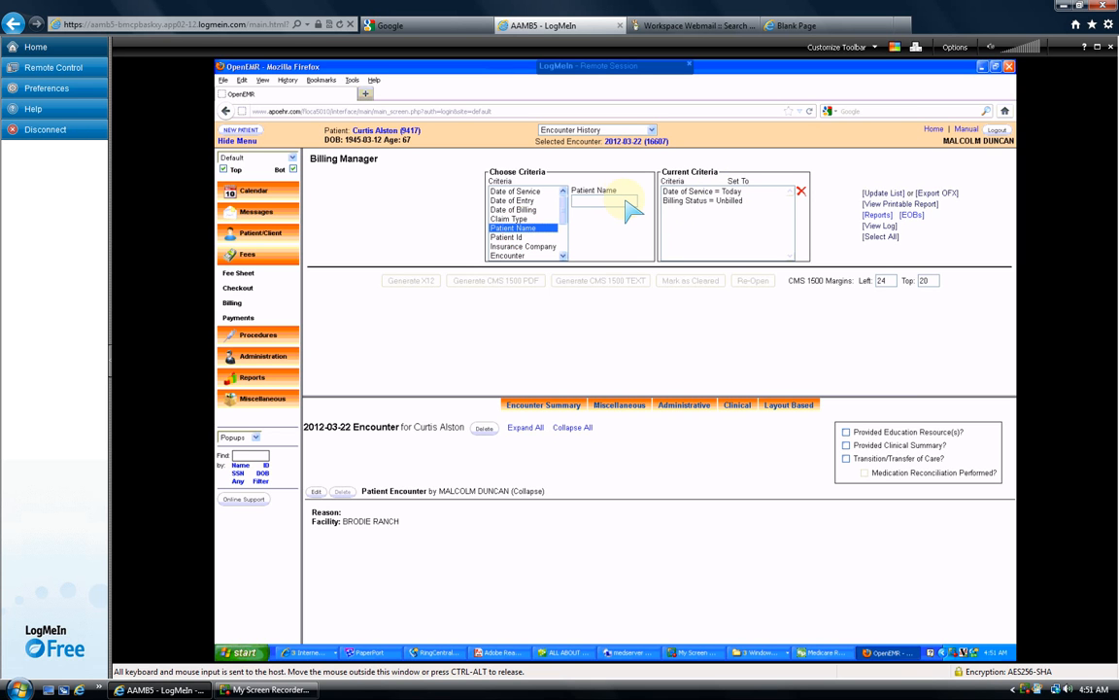
{"action": "key", "text": "a"}
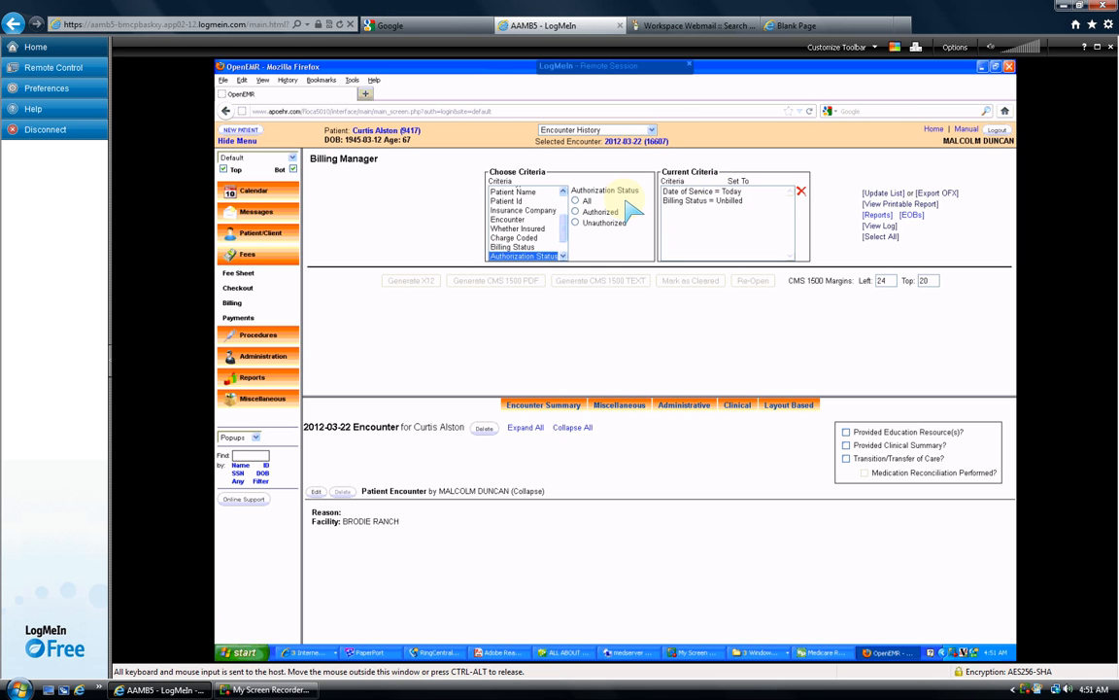
{"action": "left_click", "coordinate": [560, 248]}
{"action": "scroll", "coordinate": [534, 233], "scroll_direction": "up", "scroll_amount": 3}
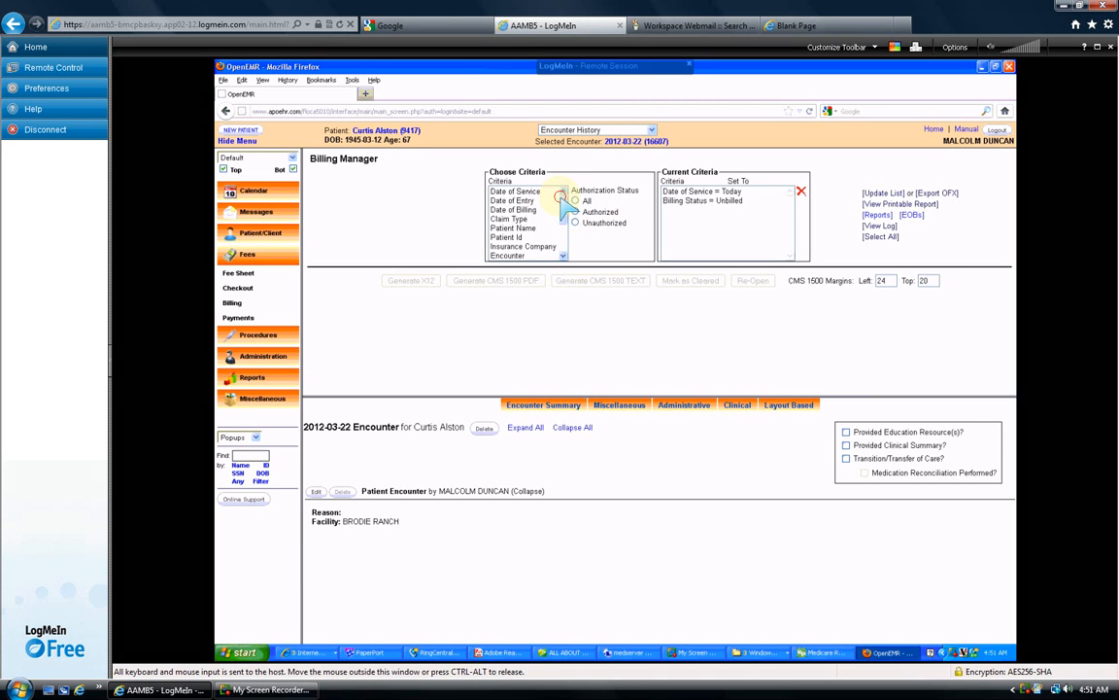
{"action": "left_click", "coordinate": [515, 228]}
{"action": "left_click", "coordinate": [602, 202]}
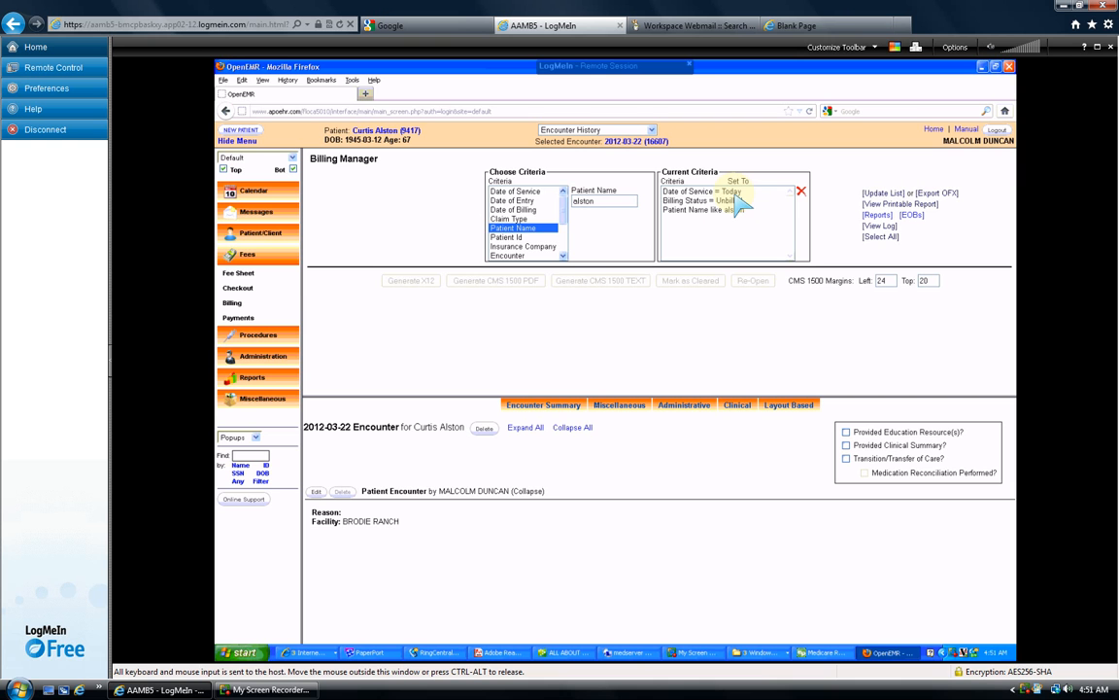
- Remove the Date of Service = Today criterion and update the billing list
{"action": "left_click", "coordinate": [736, 191]}
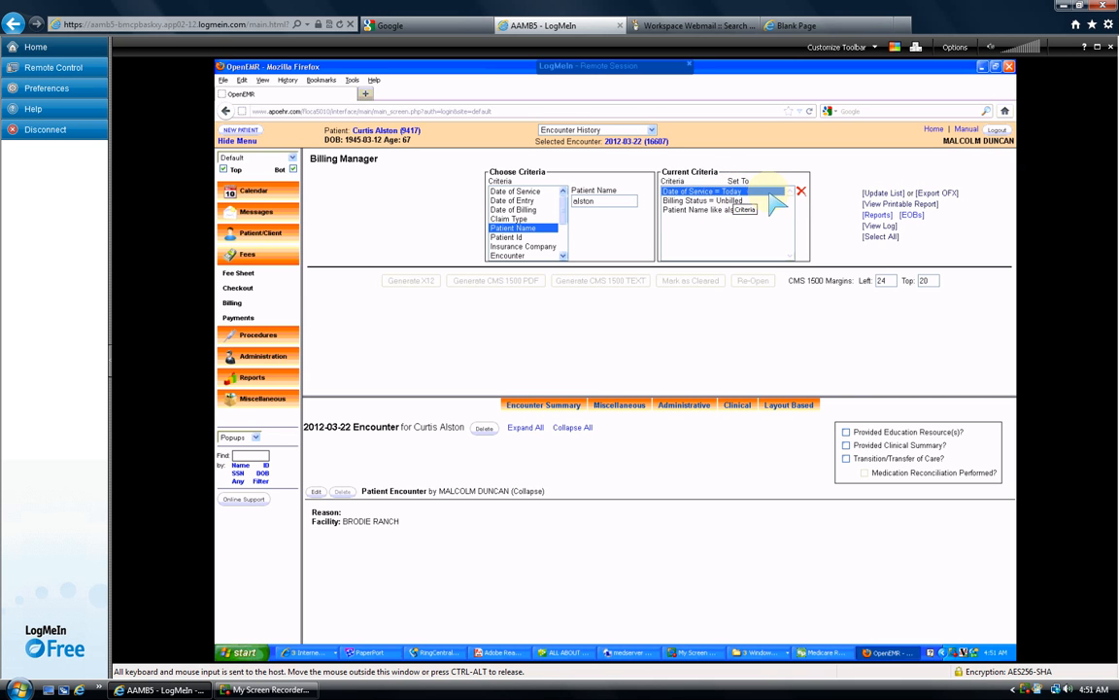
{"action": "left_click", "coordinate": [800, 192]}
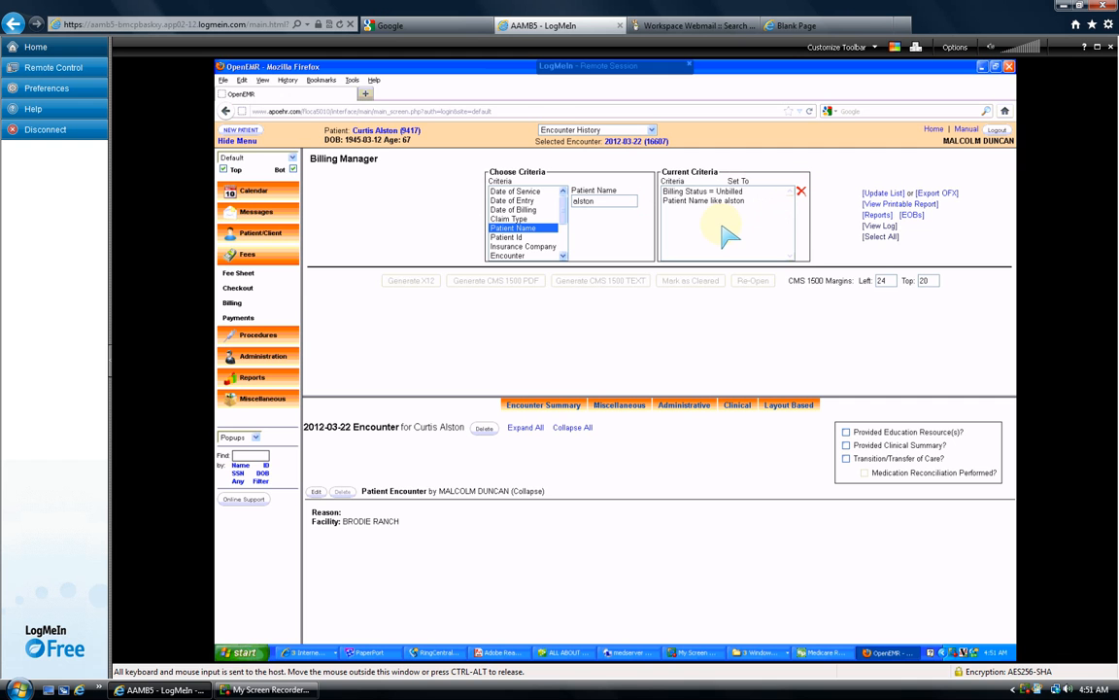
{"action": "left_click", "coordinate": [876, 192]}
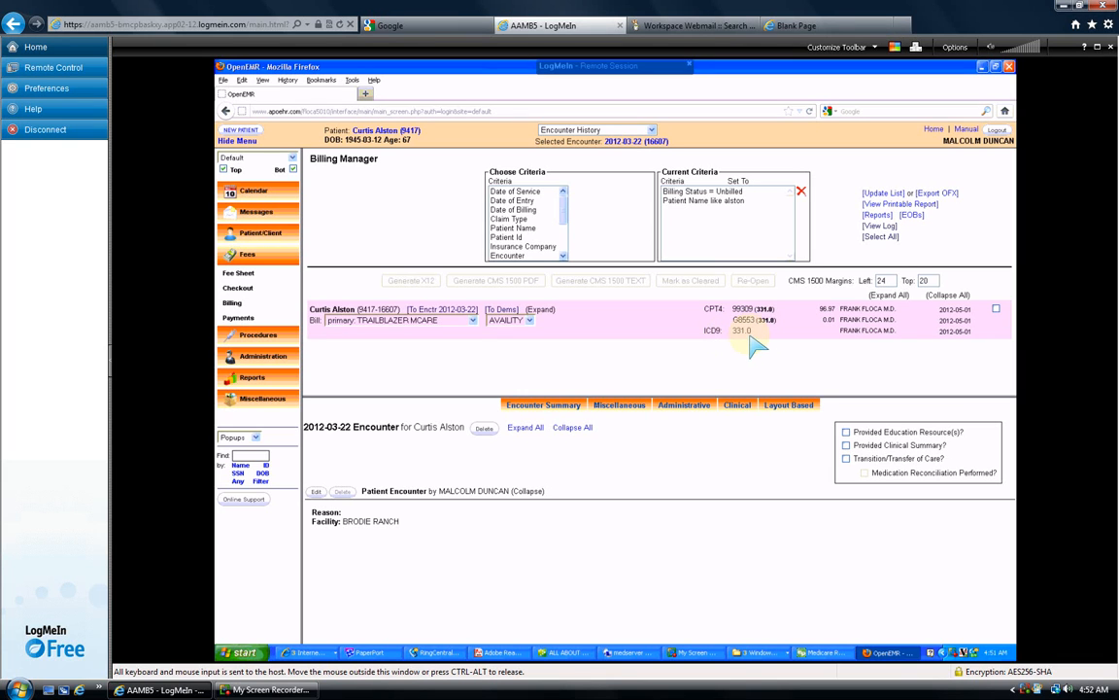
- Select the 2012-03-22 encounter, generate an X12 batch, and confirm marking it cleared
{"action": "left_click", "coordinate": [996, 310]}
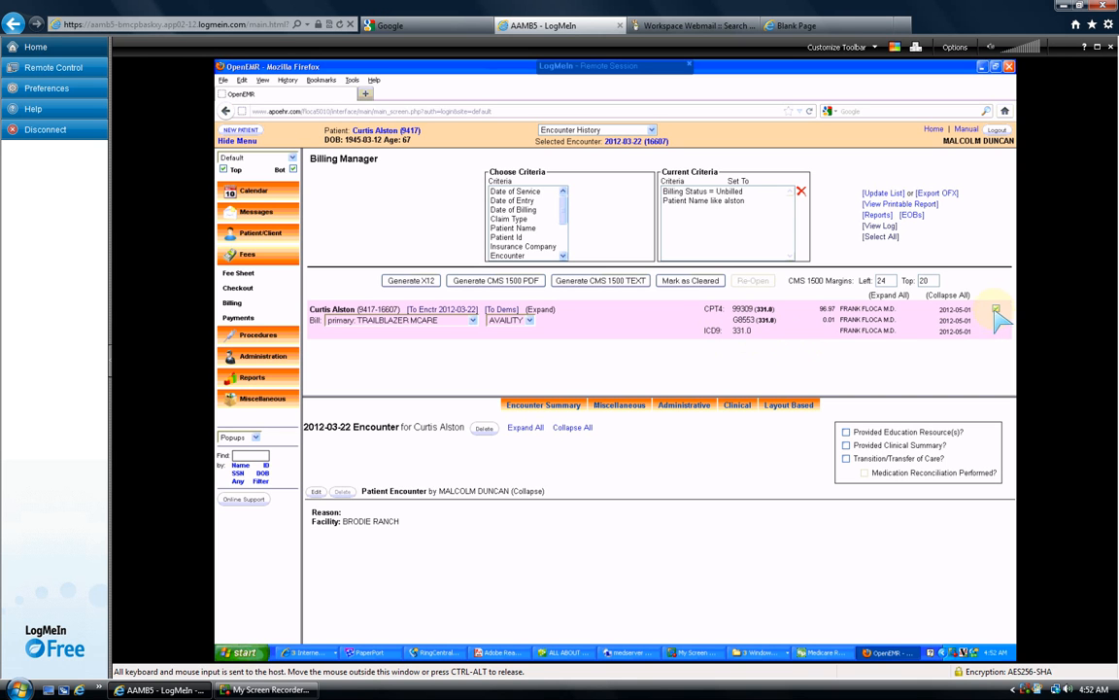
{"action": "left_click", "coordinate": [416, 282]}
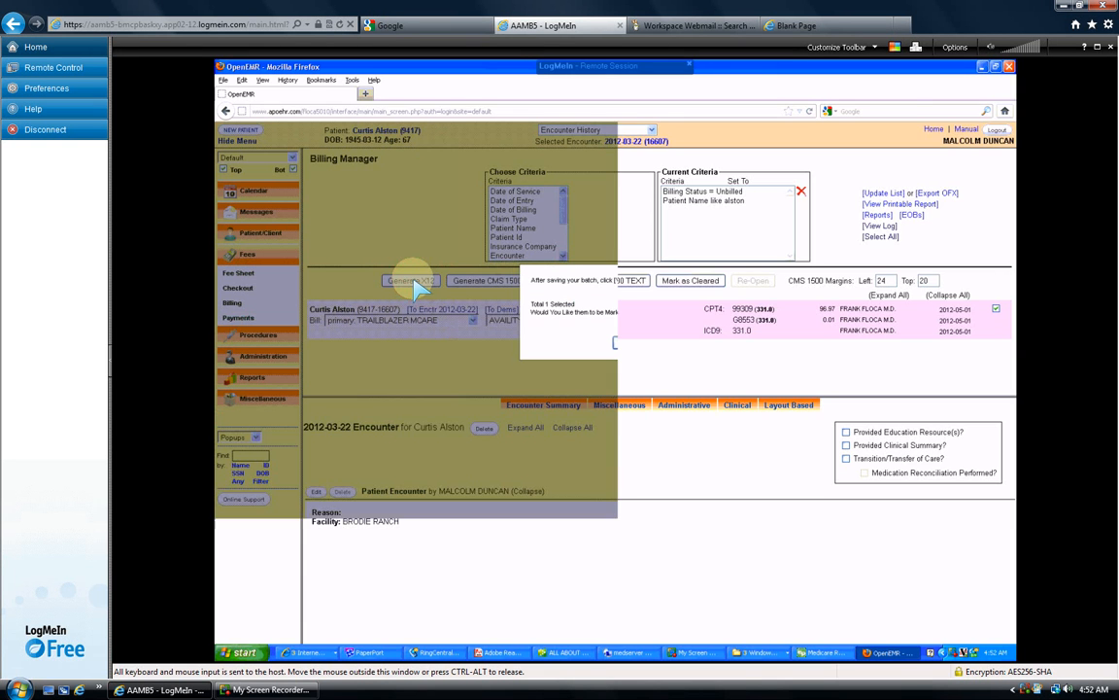
{"action": "left_click", "coordinate": [631, 344]}
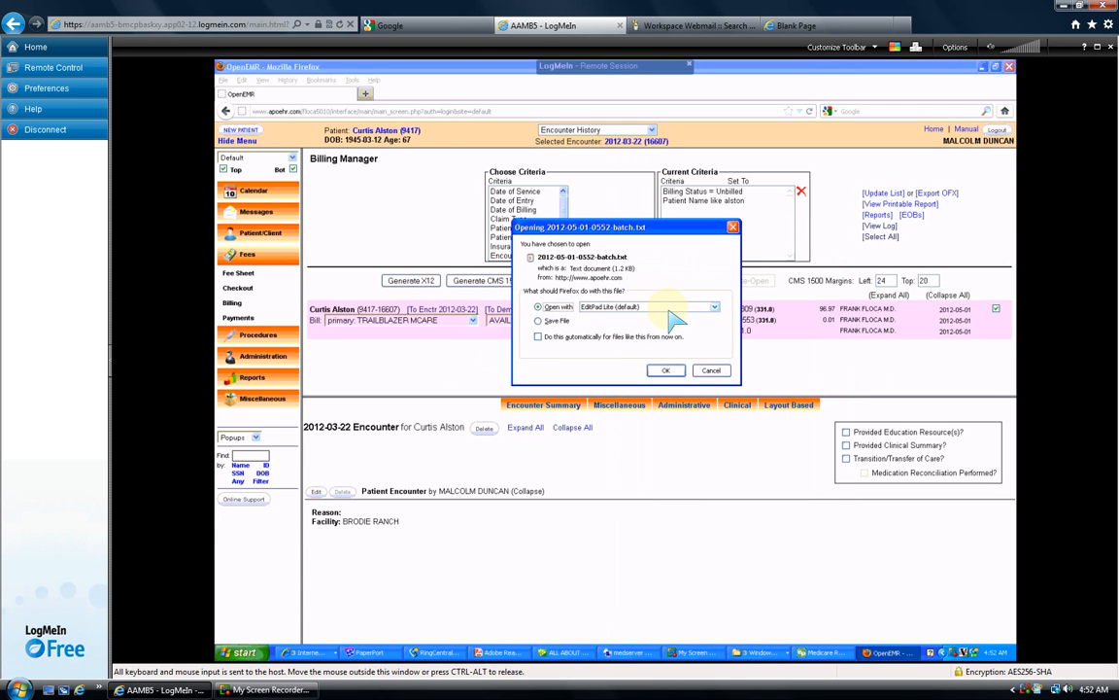
{"action": "left_click", "coordinate": [666, 370]}
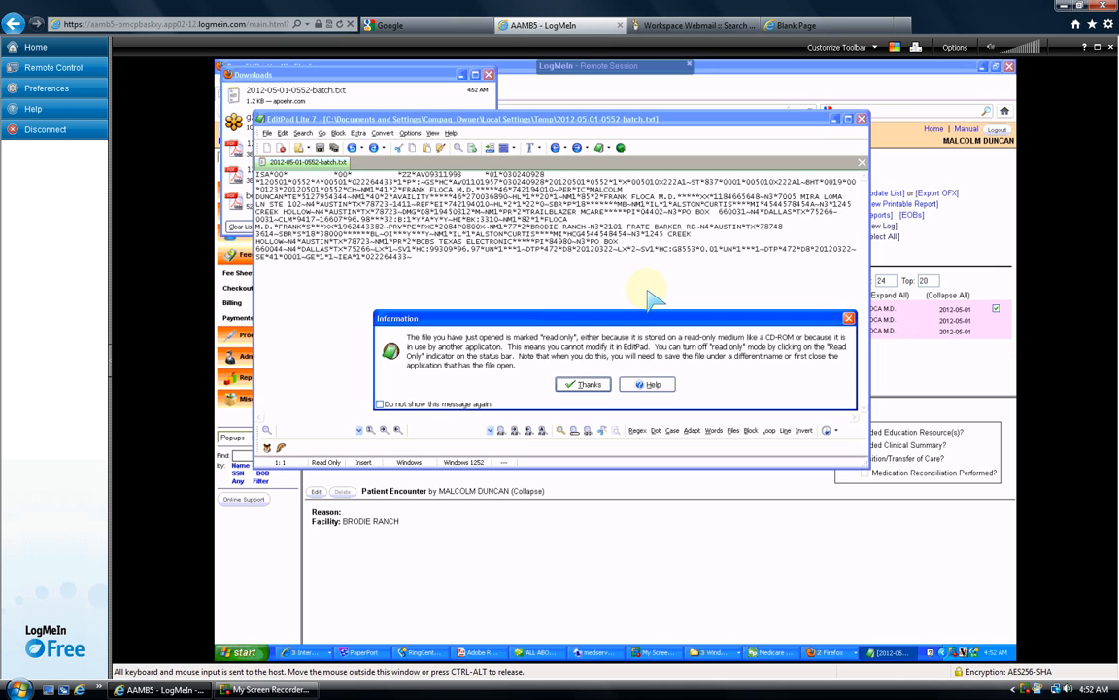
{"action": "left_click", "coordinate": [585, 387]}
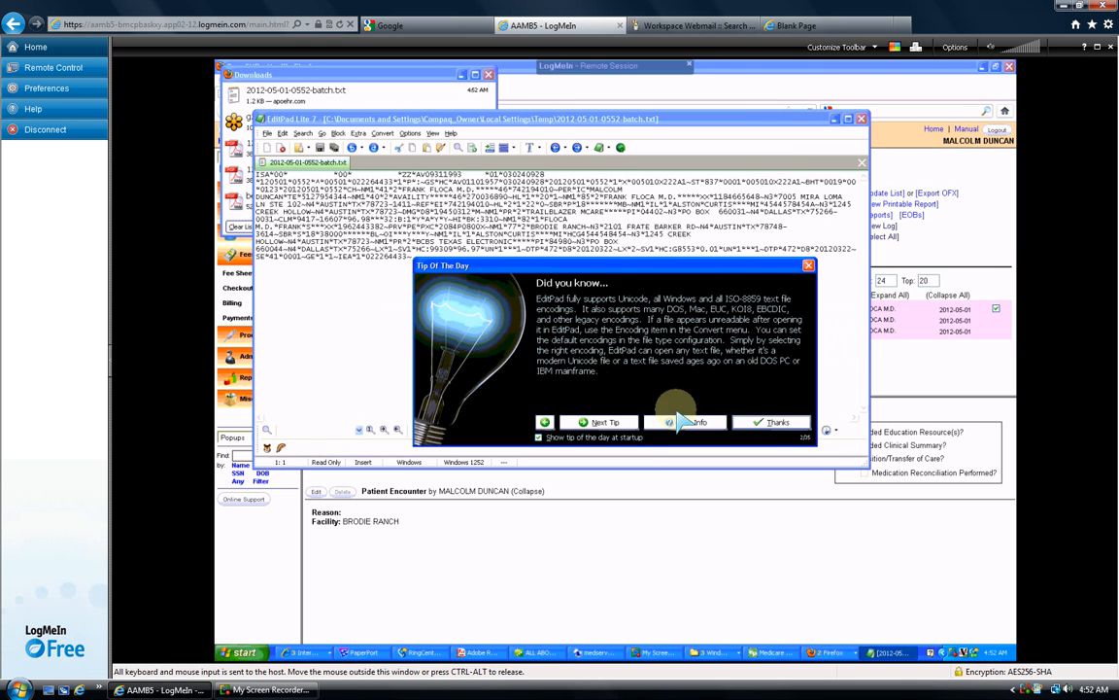
{"action": "left_click", "coordinate": [772, 421]}
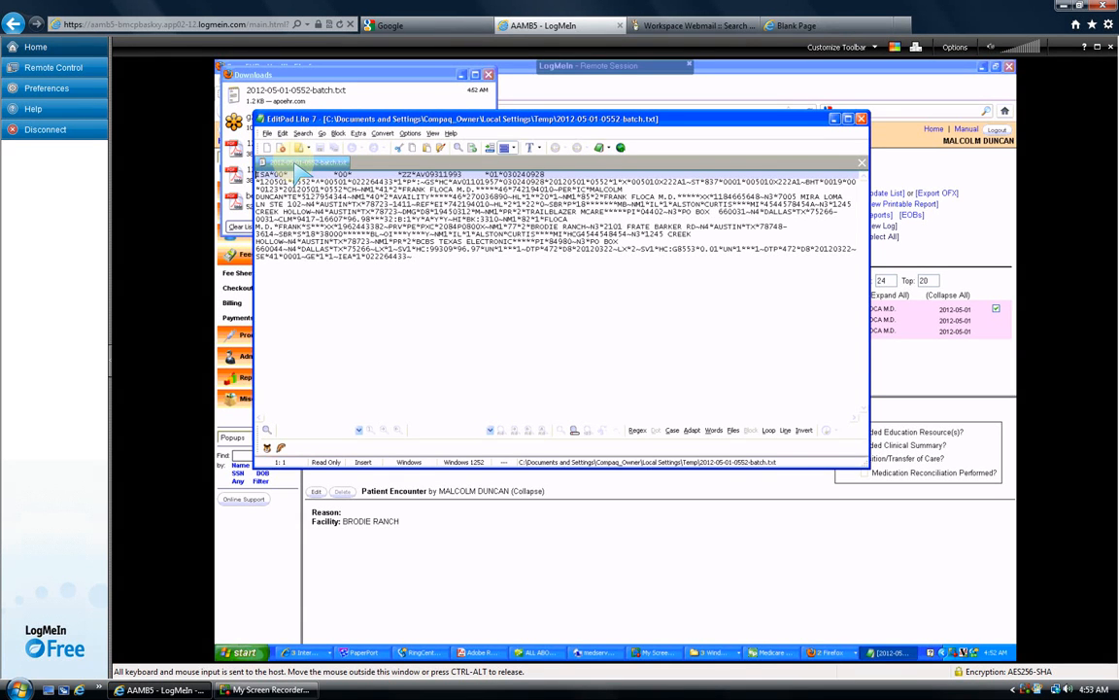
- Minimize EditPad Lite and Downloads, then view the encounter's billed, locked Fee Sheet
{"action": "left_click", "coordinate": [836, 120]}
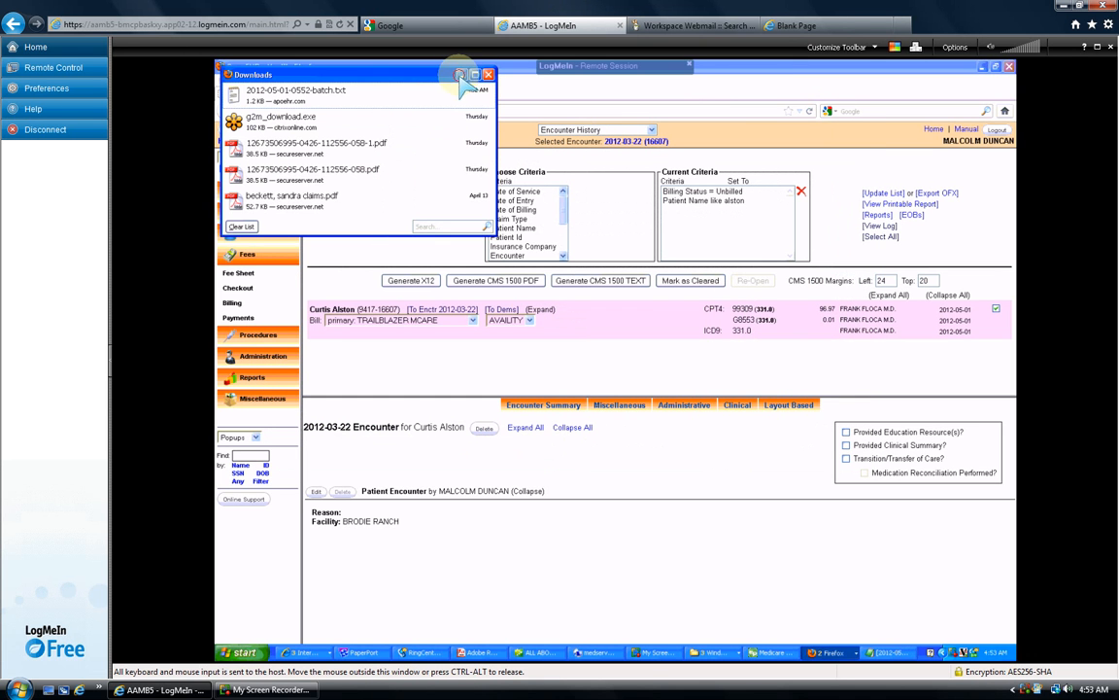
{"action": "left_click", "coordinate": [458, 76]}
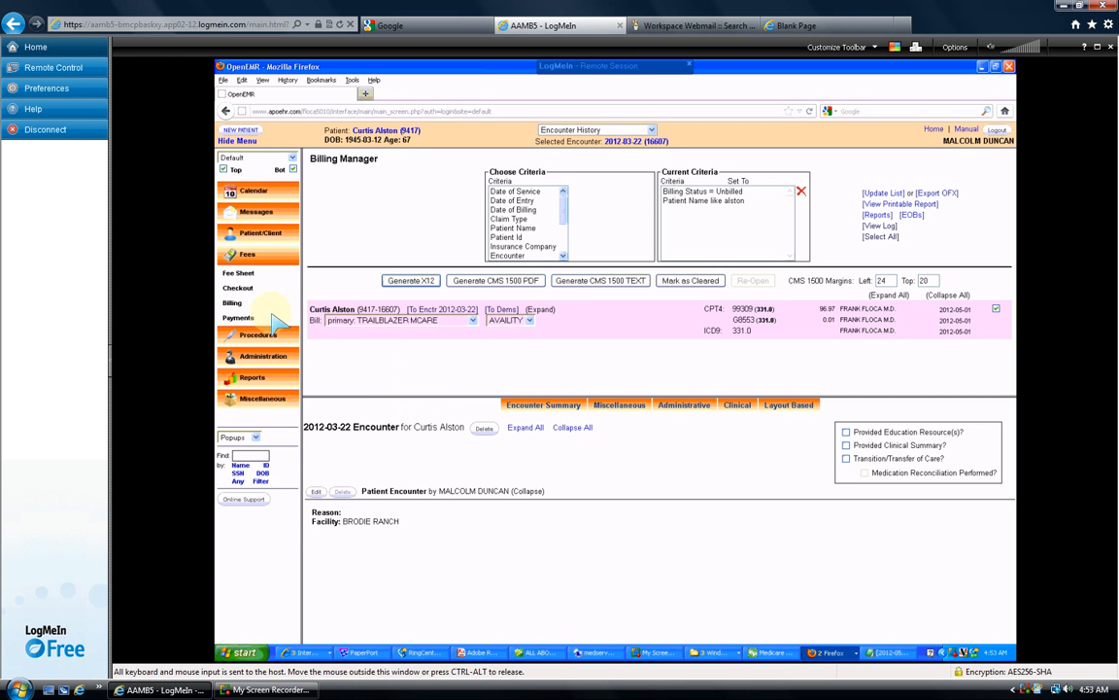
{"action": "left_click", "coordinate": [237, 276]}
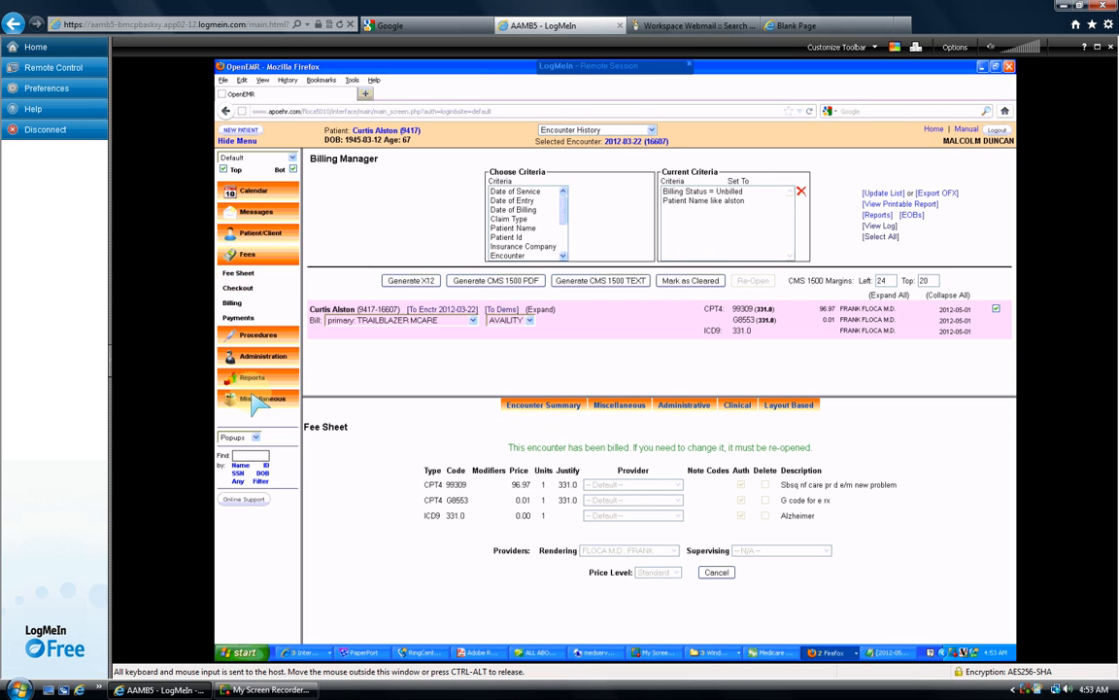
- Go to Payments, switch to ERA Posting, and start choosing a file
{"action": "left_click", "coordinate": [238, 317]}
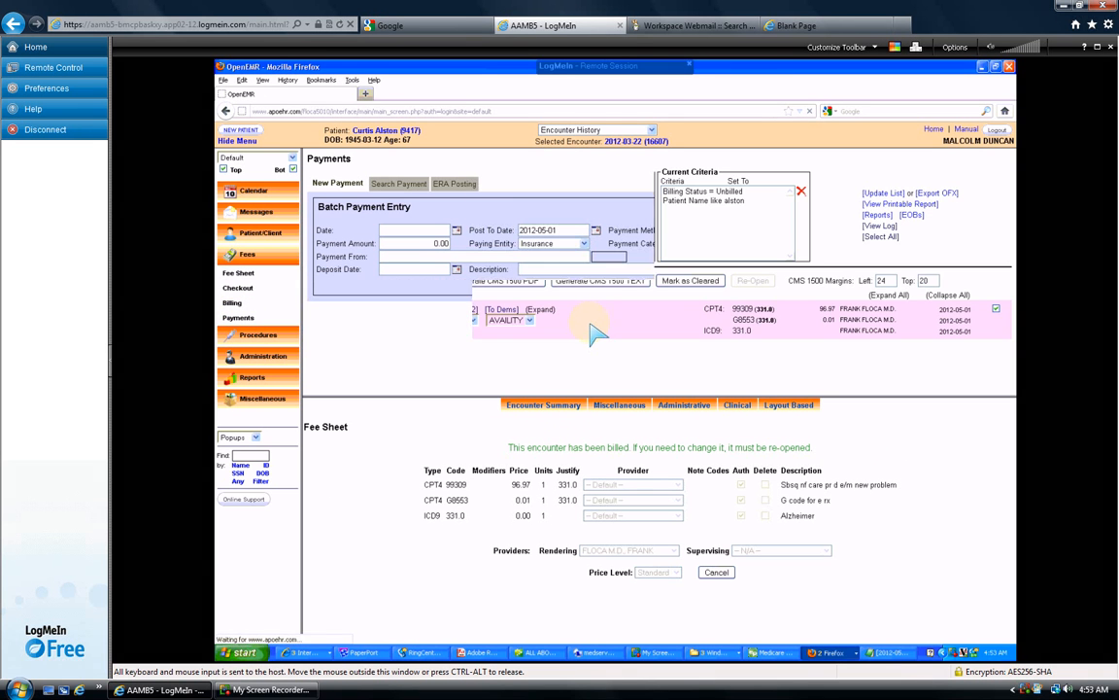
{"action": "left_click", "coordinate": [455, 183]}
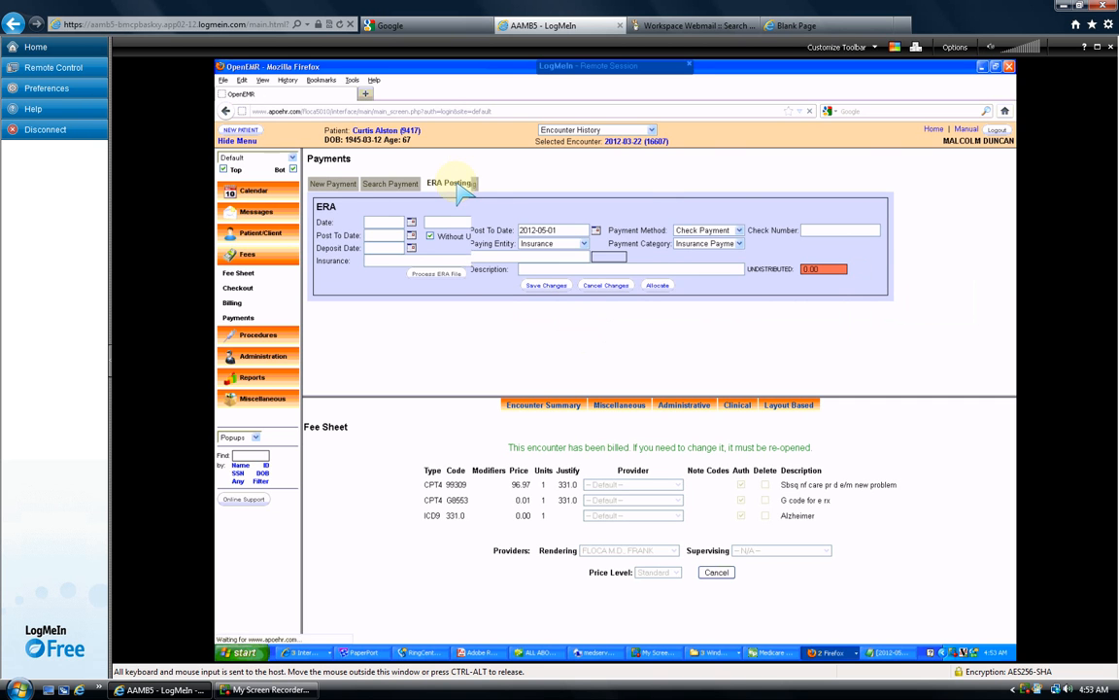
{"action": "left_click", "coordinate": [492, 223]}
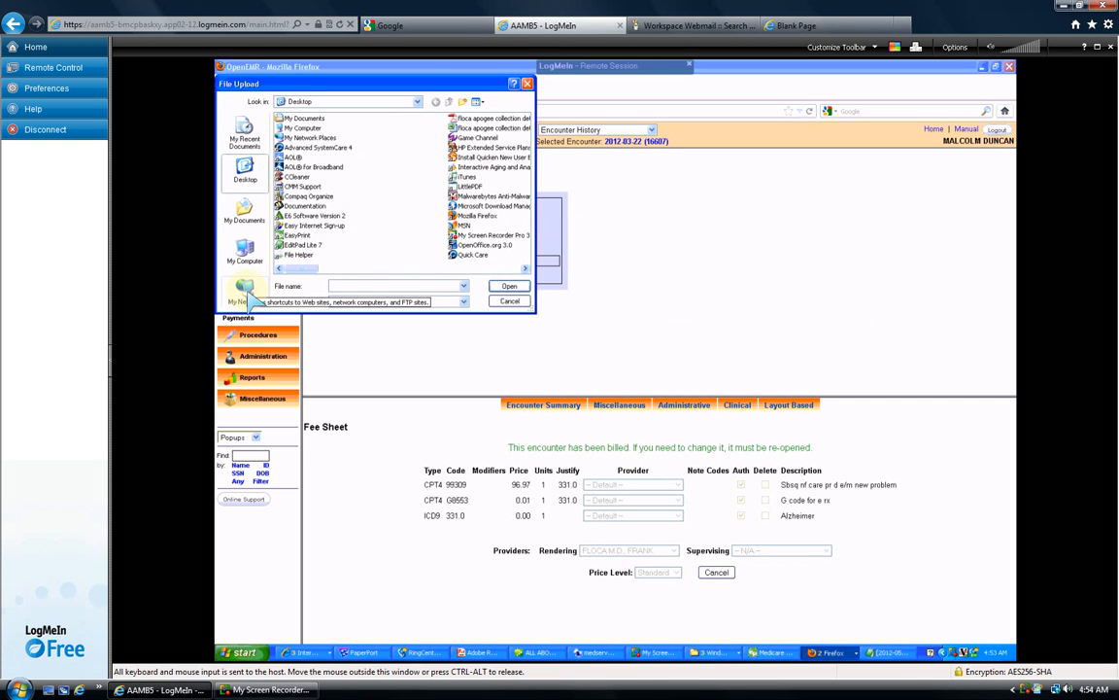
- Navigate the shared drive to the 2012 EOBS GPA folder and pick the EOB file starting with 88
{"action": "left_click", "coordinate": [247, 291]}
{"action": "double_click", "coordinate": [309, 128]}
{"action": "double_click", "coordinate": [295, 128]}
{"action": "left_click", "coordinate": [283, 177]}
{"action": "double_click", "coordinate": [284, 177]}
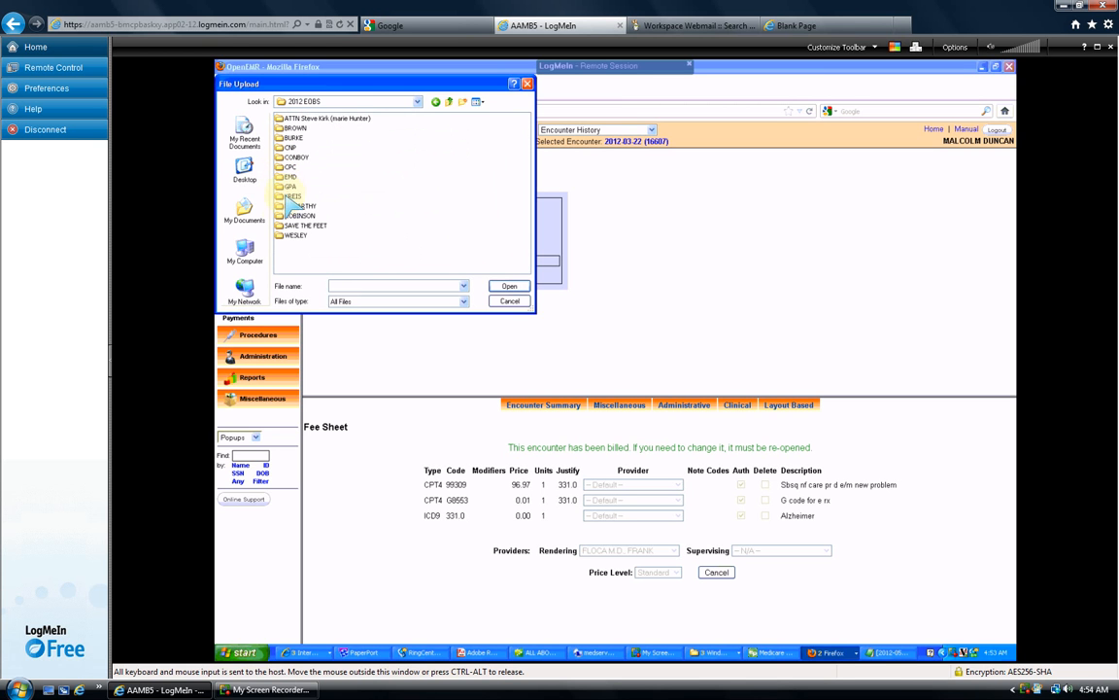
{"action": "double_click", "coordinate": [284, 186]}
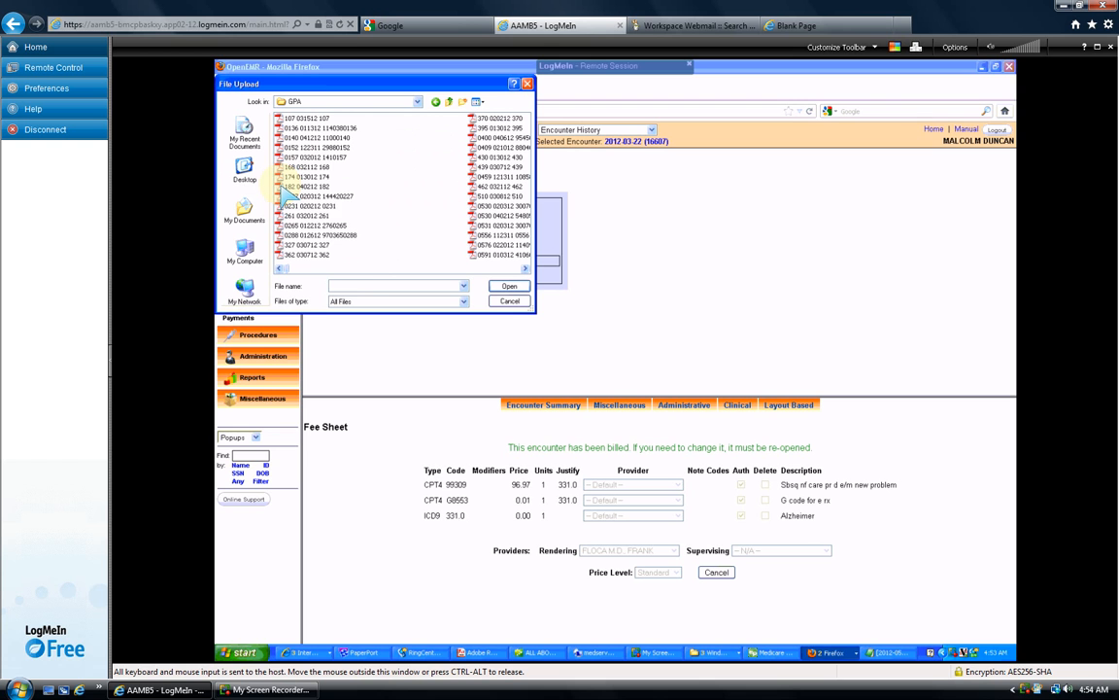
{"action": "left_click", "coordinate": [368, 285]}
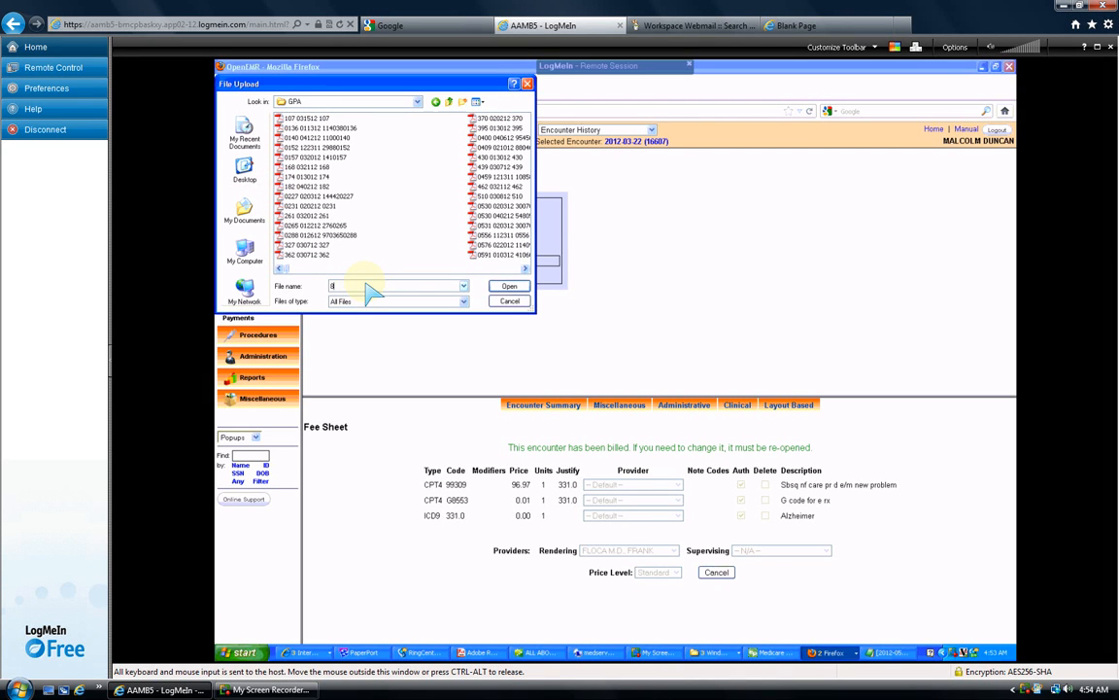
{"action": "type", "text": "88"}
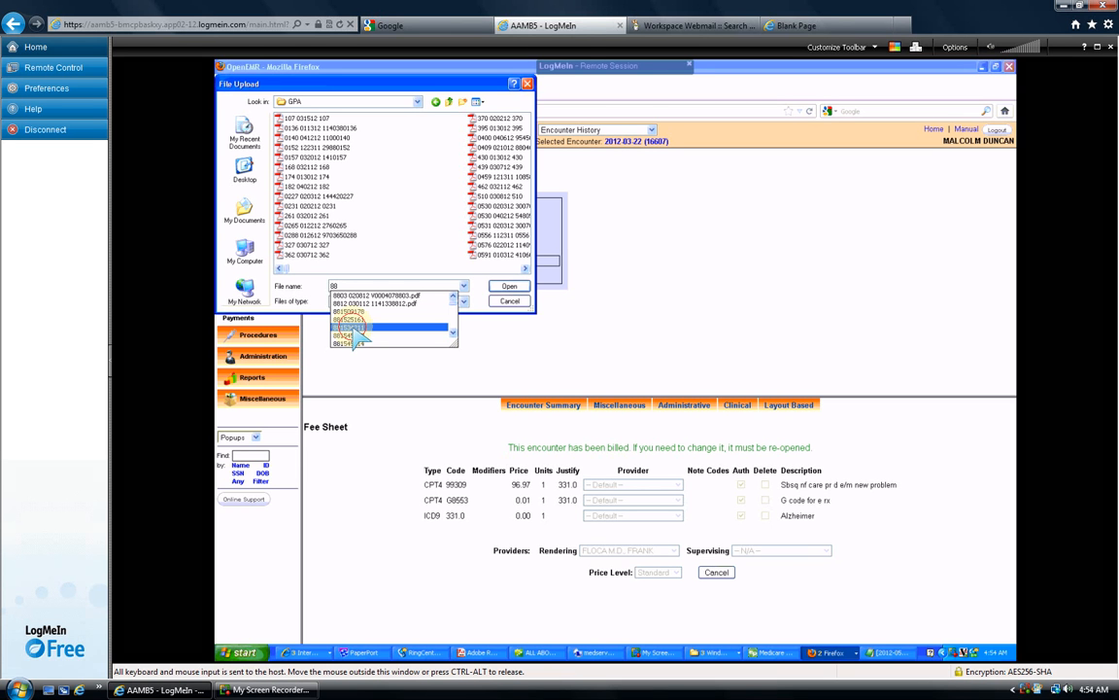
{"action": "left_click", "coordinate": [353, 329]}
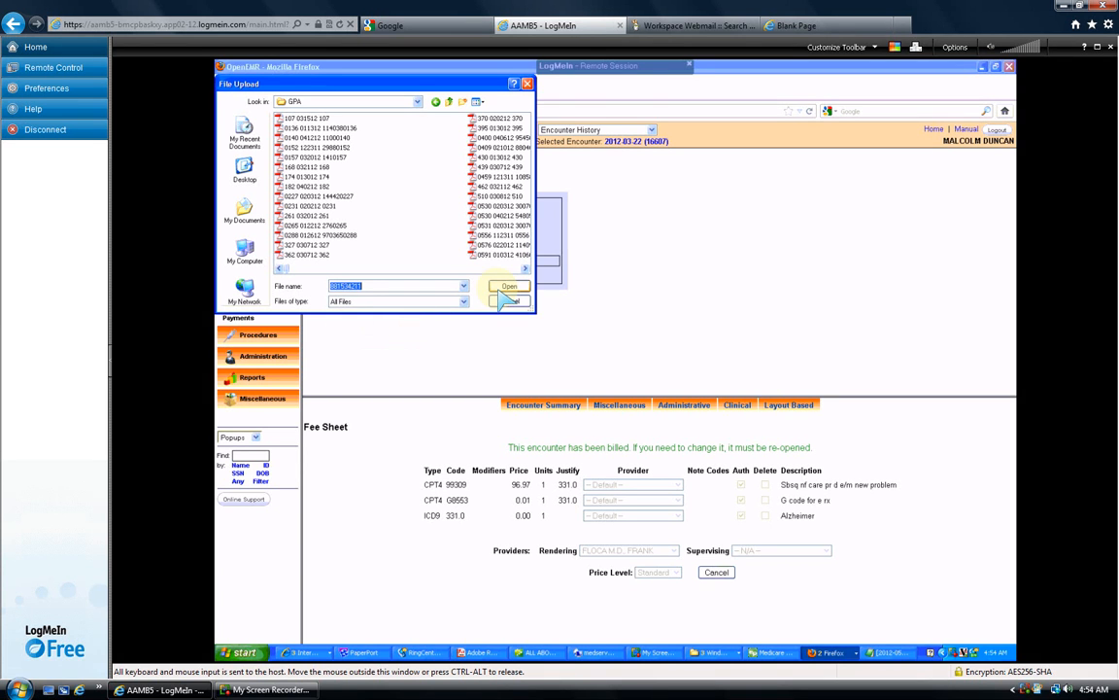
- Attach the ERA file, tick Without Update, and try processing, dismissing the insurance-required alert
{"action": "left_click", "coordinate": [508, 287]}
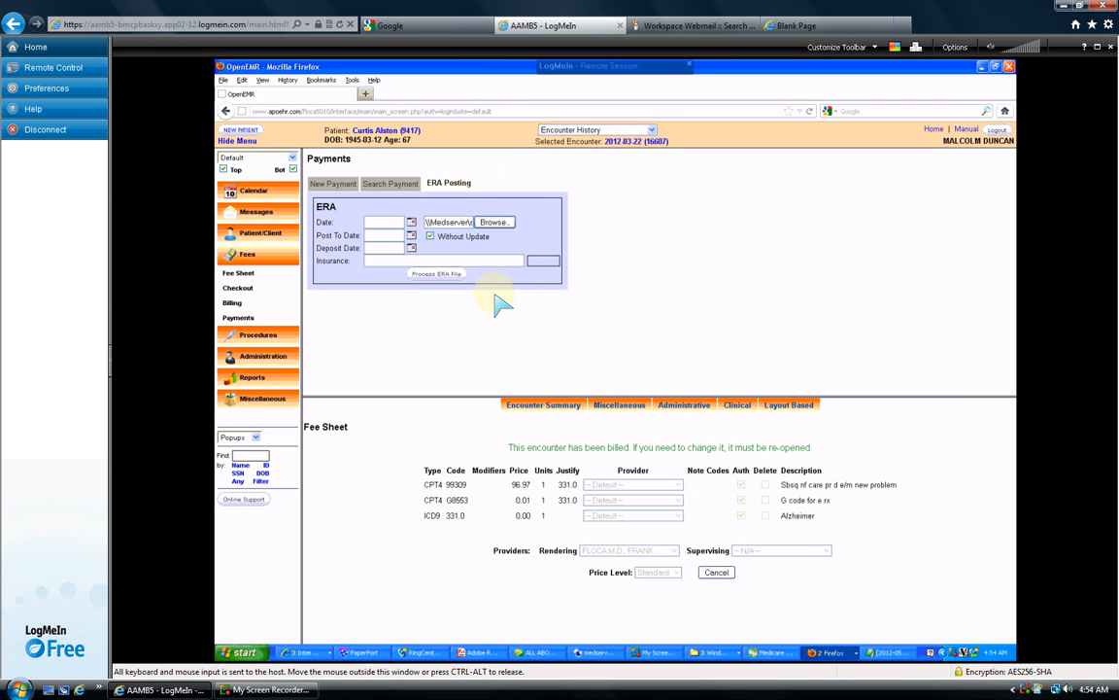
{"action": "left_click", "coordinate": [430, 236]}
{"action": "left_click", "coordinate": [430, 275]}
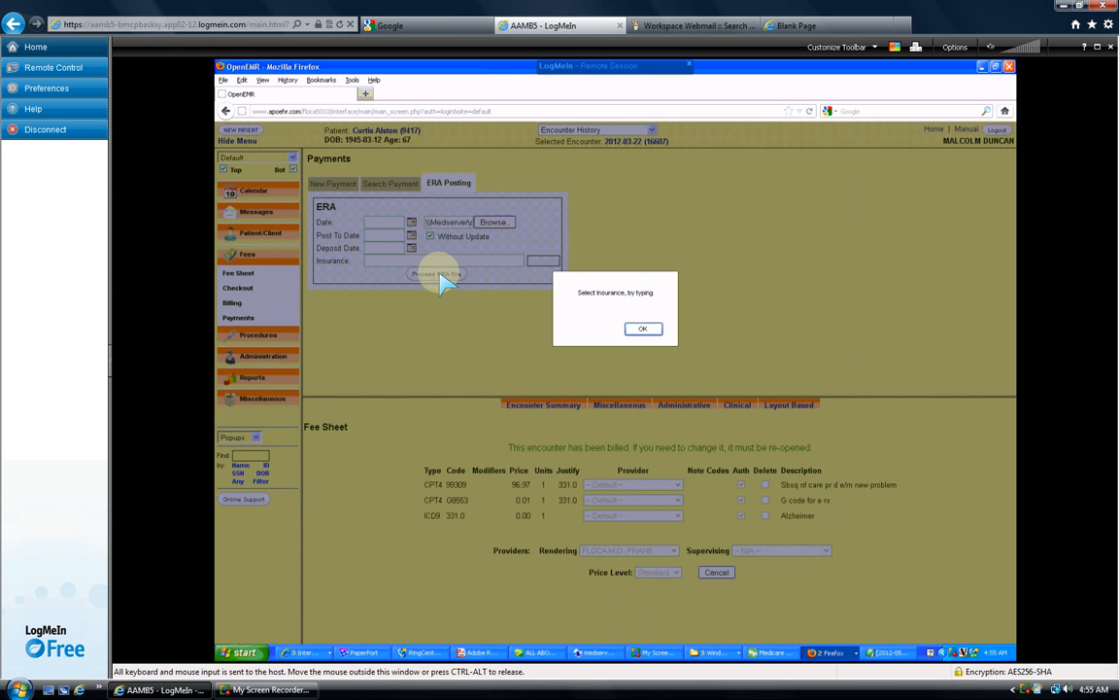
{"action": "left_click", "coordinate": [642, 329]}
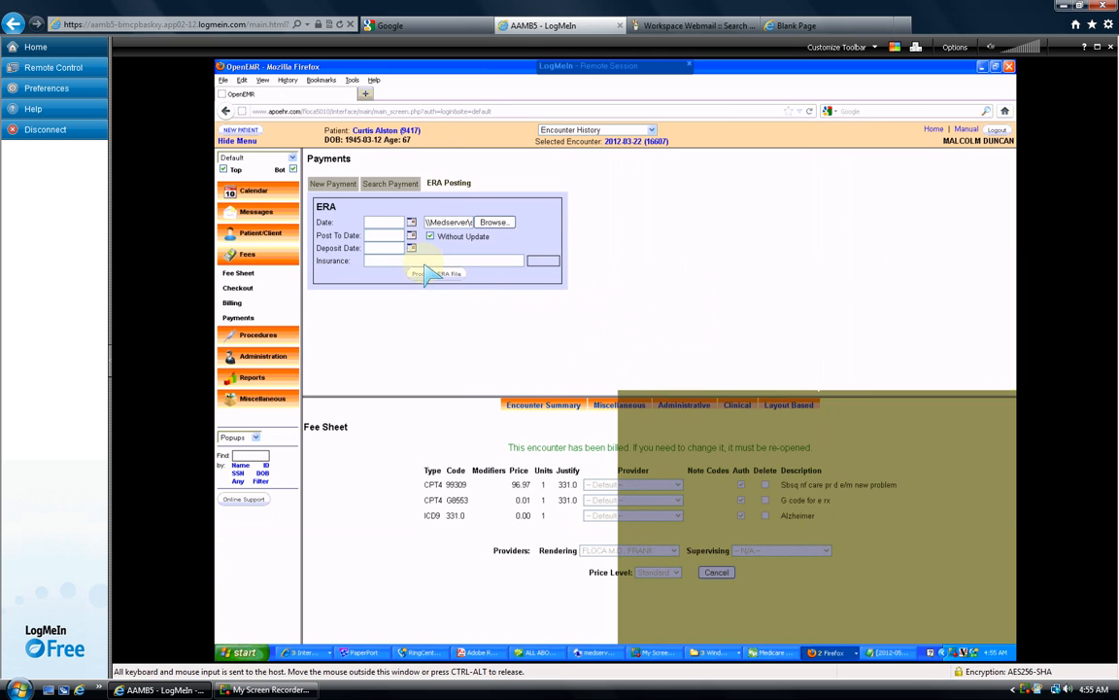
- Set the insurance to TRAILBLAZER MCARE by searching 'trai' and process the ERA file
{"action": "left_click", "coordinate": [406, 263]}
{"action": "type", "text": "tr"}
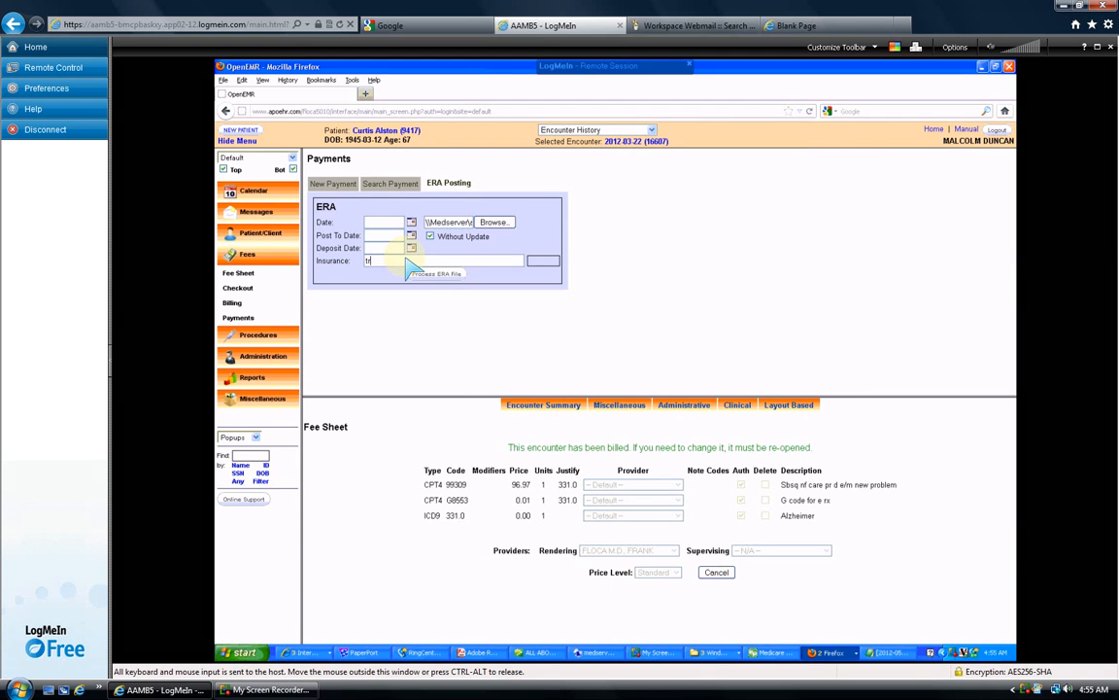
{"action": "type", "text": "ai"}
{"action": "left_click", "coordinate": [454, 301]}
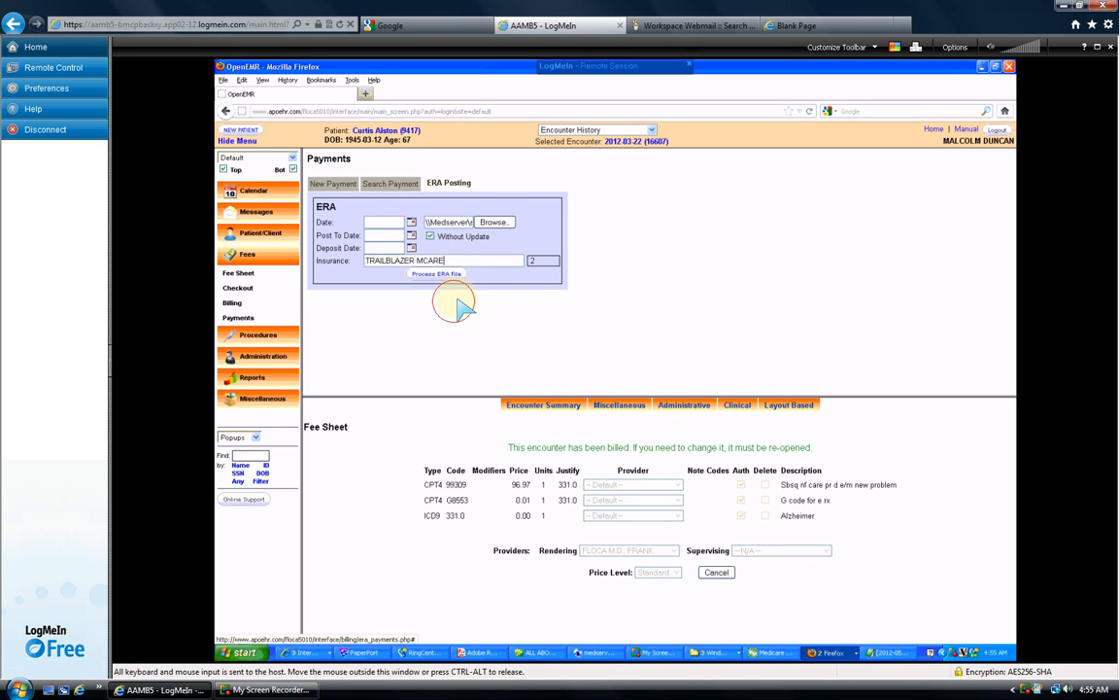
{"action": "left_click", "coordinate": [440, 275]}
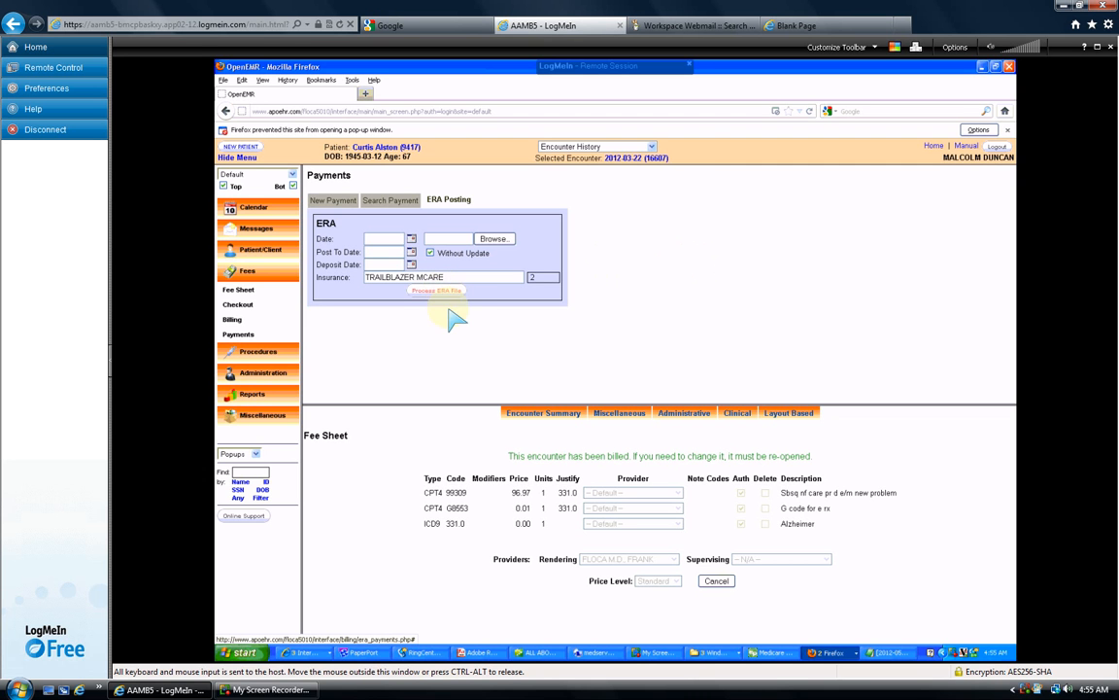
- Return to the OpenEMR window, retry processing, and dismiss the missing-file alert
{"action": "left_click", "coordinate": [825, 652]}
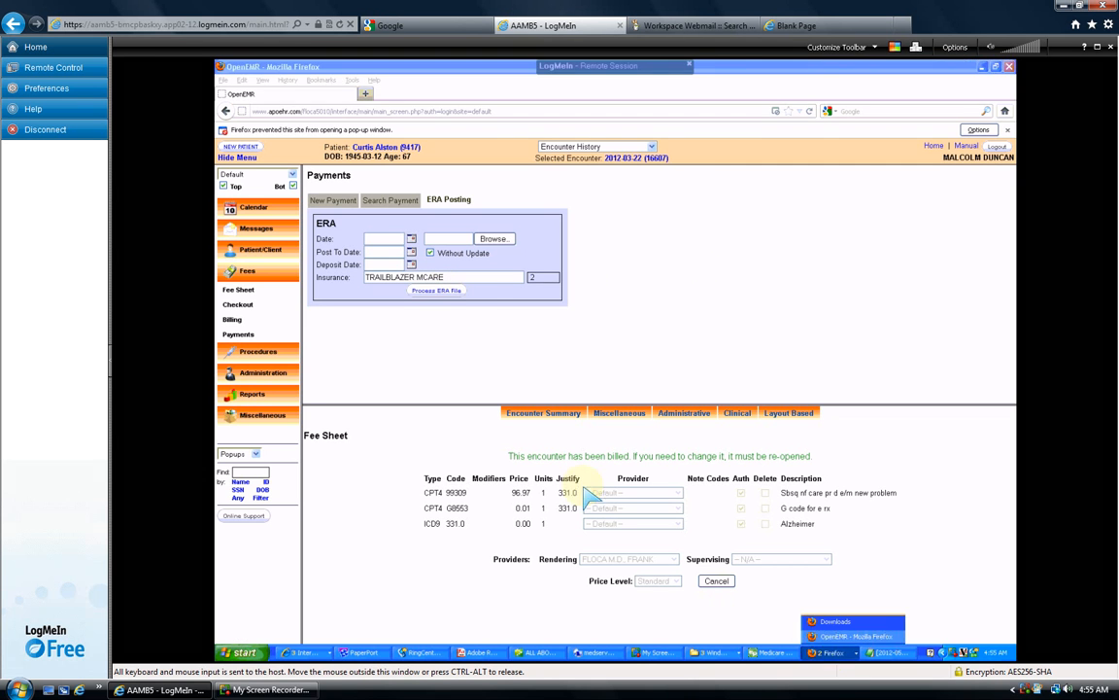
{"action": "left_click", "coordinate": [432, 291]}
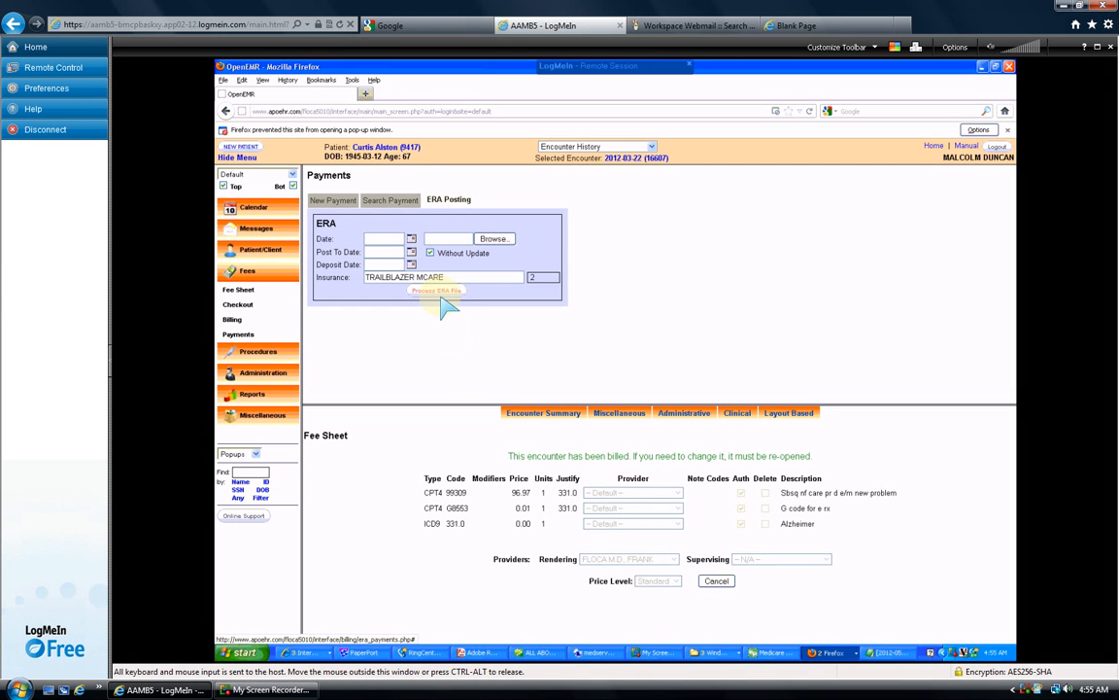
{"action": "left_click", "coordinate": [440, 293]}
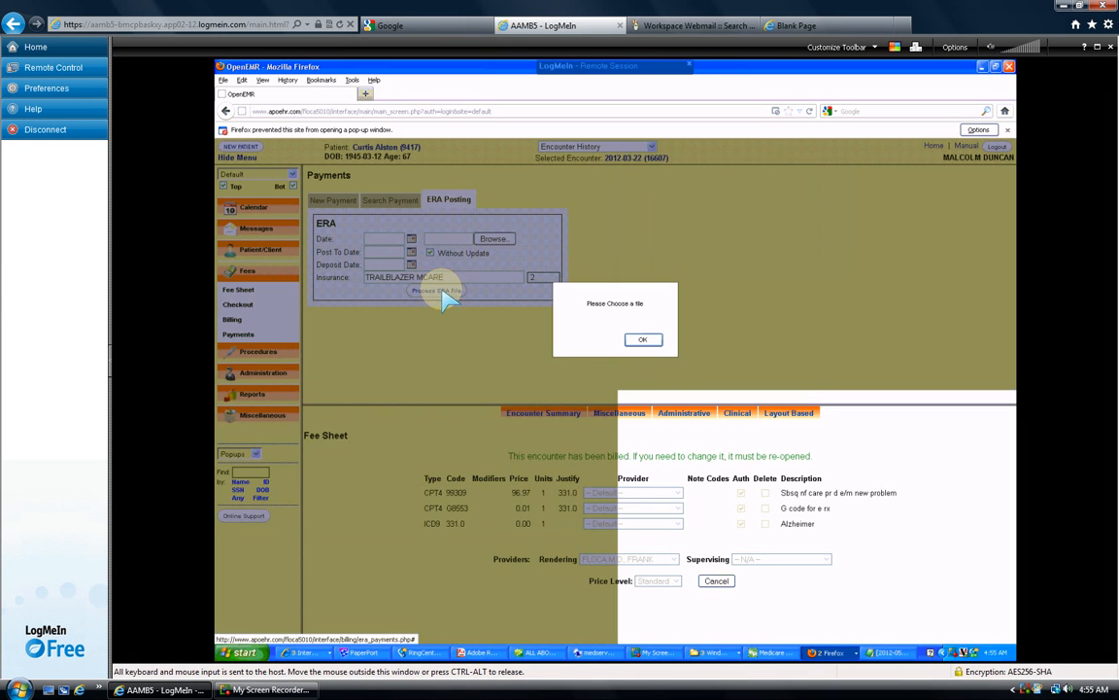
{"action": "left_click", "coordinate": [641, 339]}
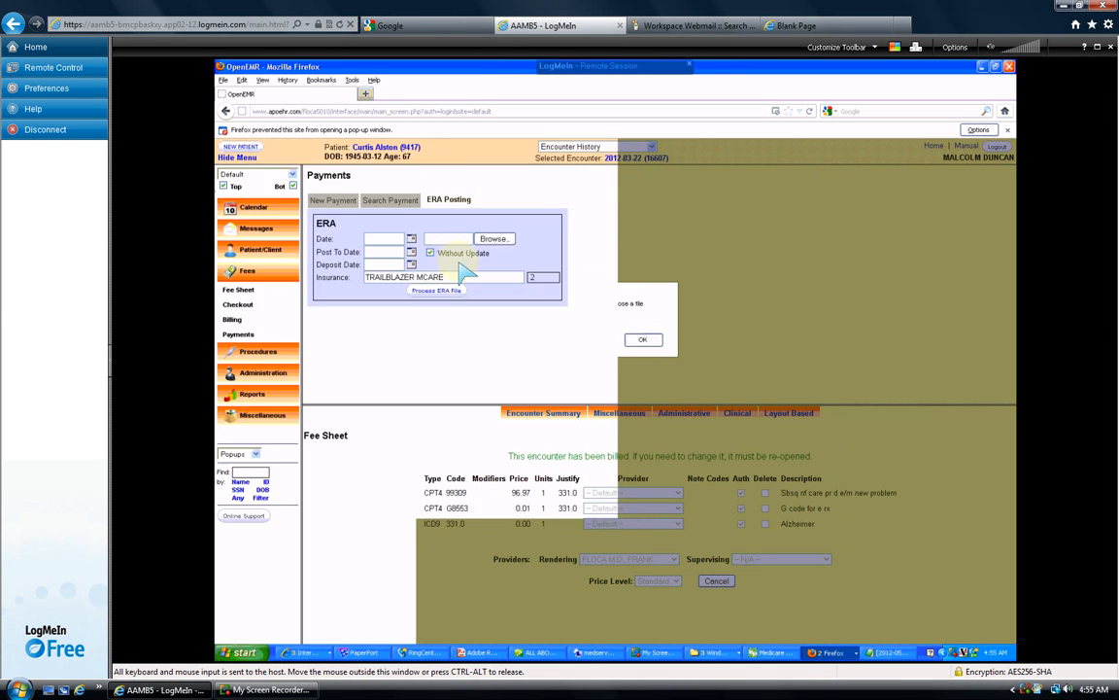
{"action": "left_click", "coordinate": [493, 240]}
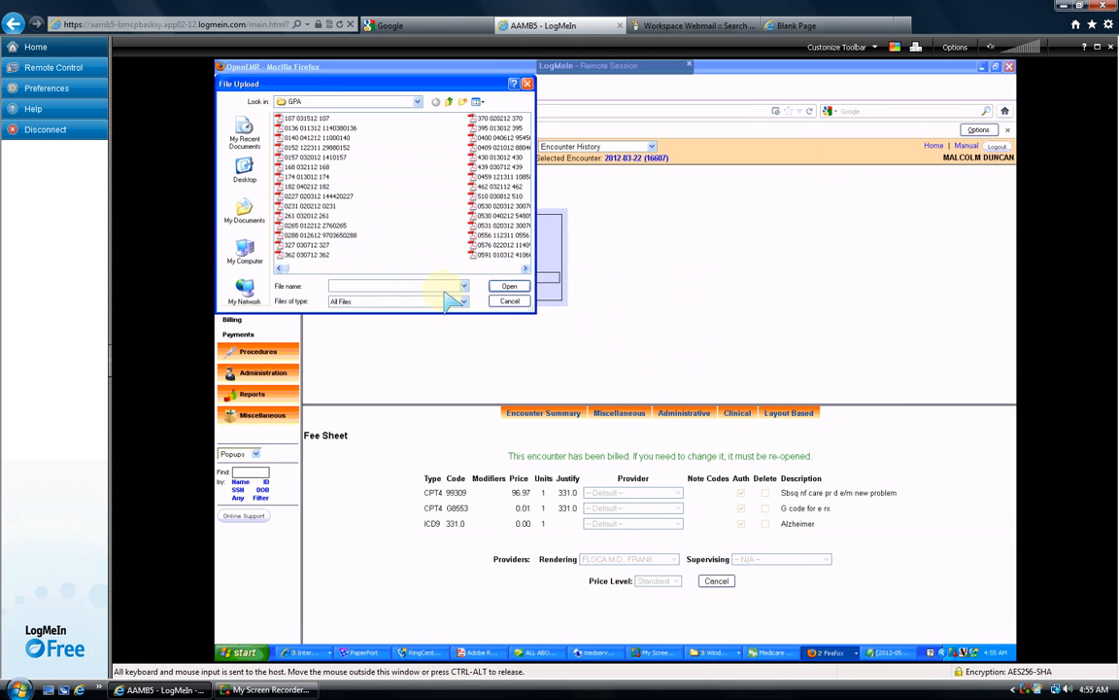
{"action": "left_click", "coordinate": [373, 286]}
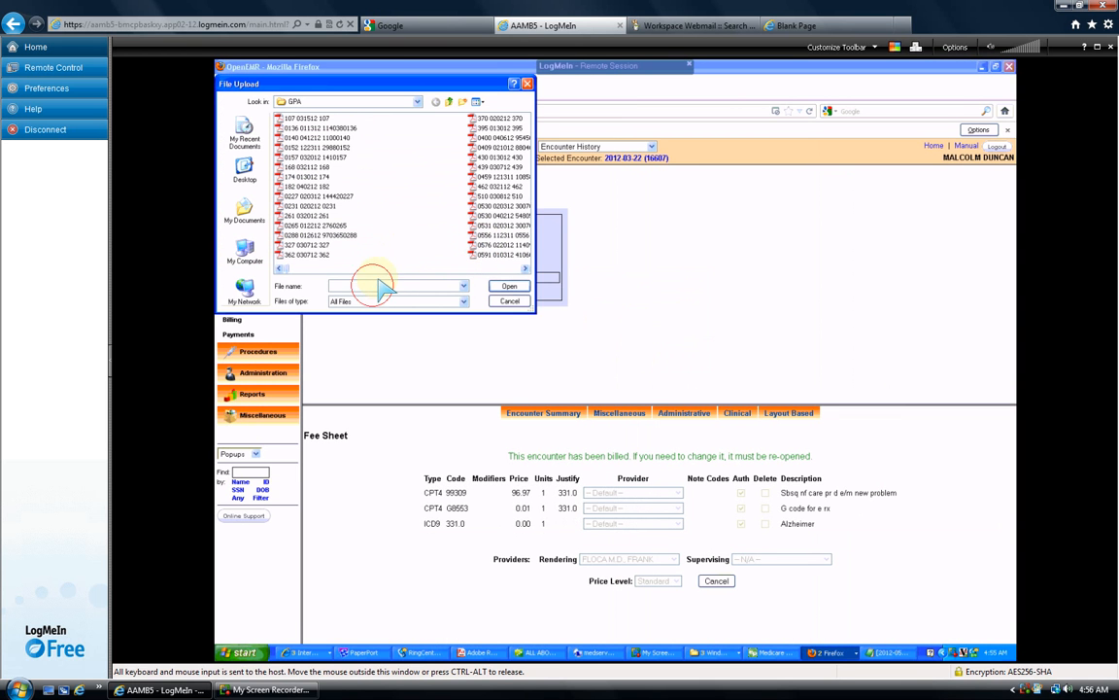
{"action": "type", "text": "88"}
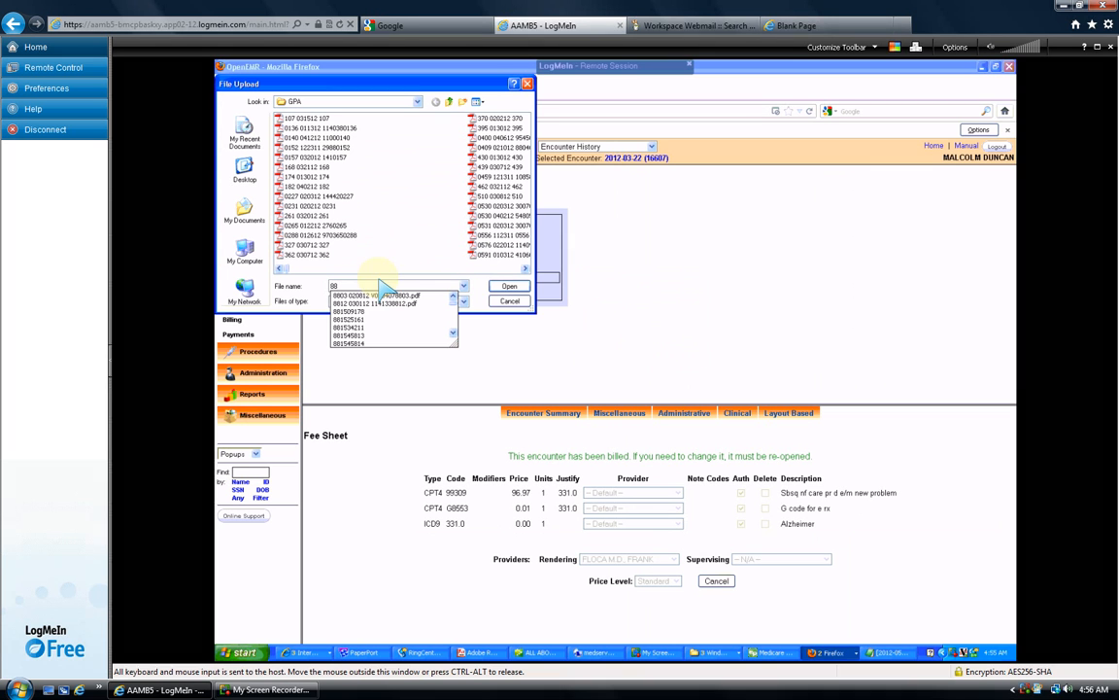
{"action": "left_click", "coordinate": [351, 319]}
{"action": "left_click", "coordinate": [509, 289]}
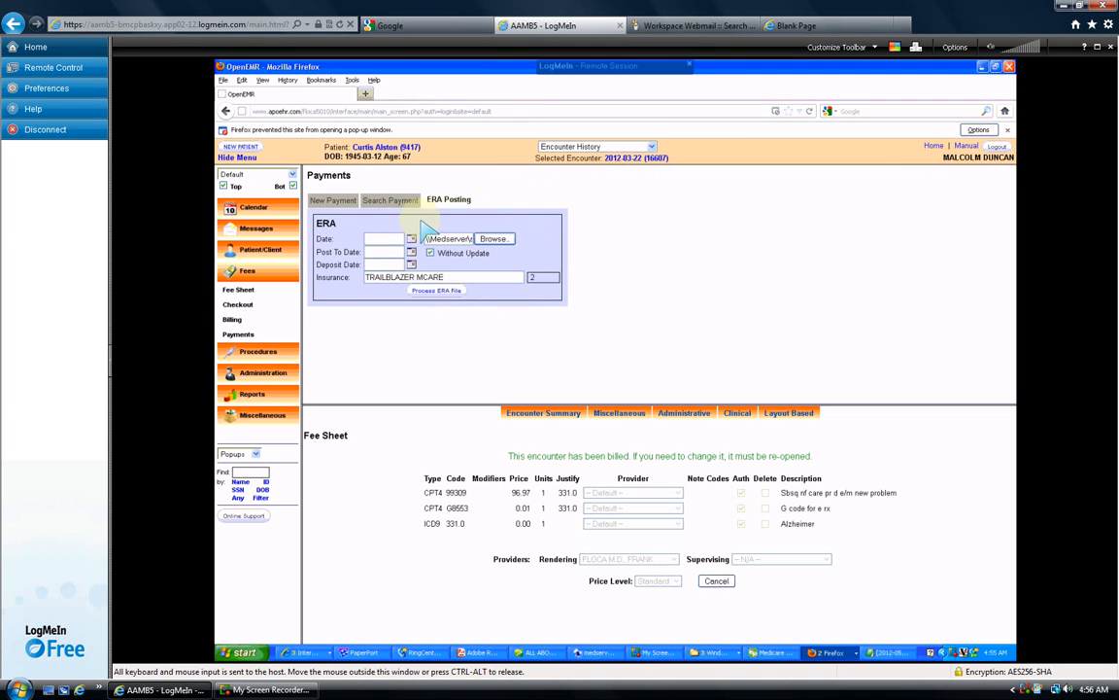
{"action": "left_click", "coordinate": [432, 291]}
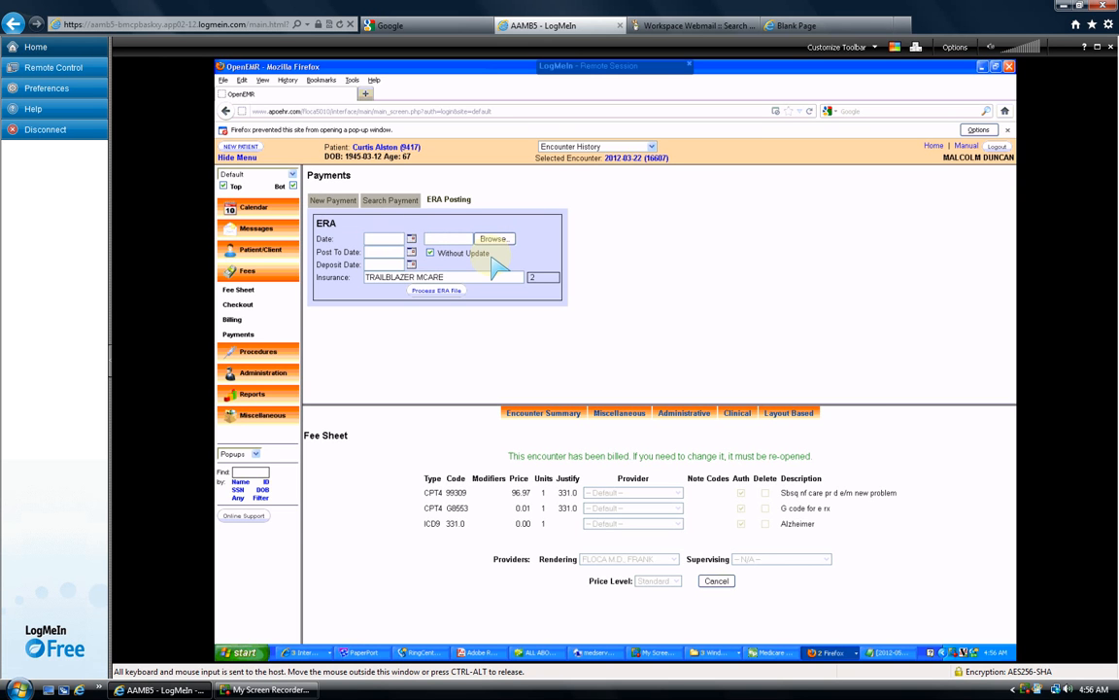
{"action": "left_click", "coordinate": [335, 202]}
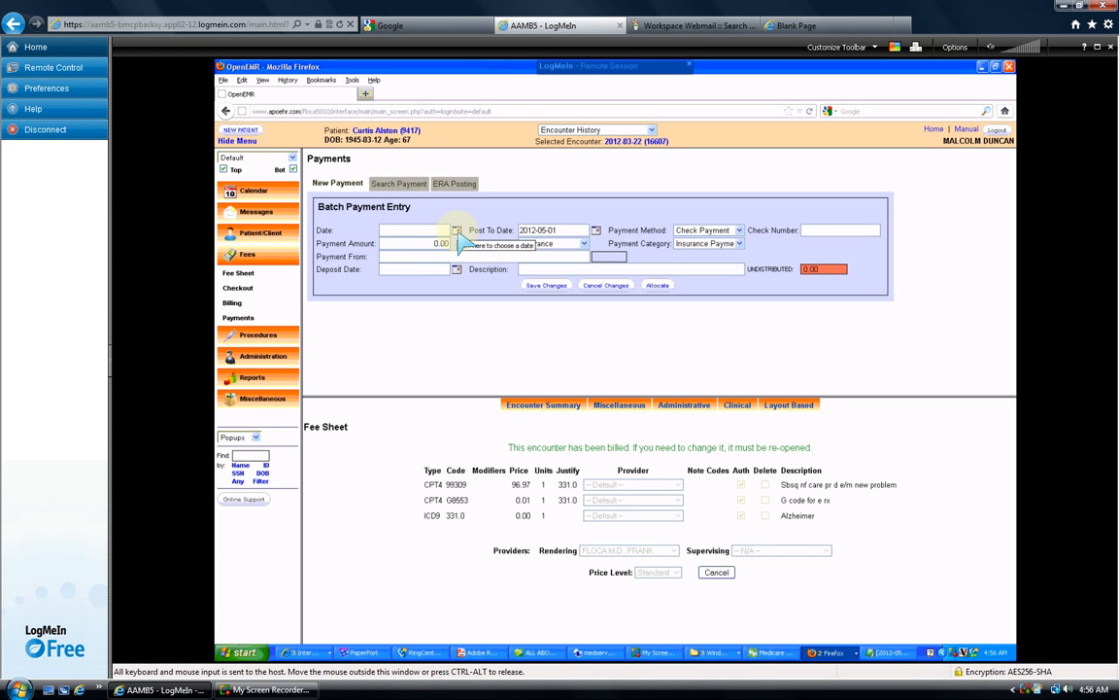
- Date the batch payment 2012-05-01, enter its check number, and consult the remittance PDF for amounts
{"action": "left_click", "coordinate": [457, 230]}
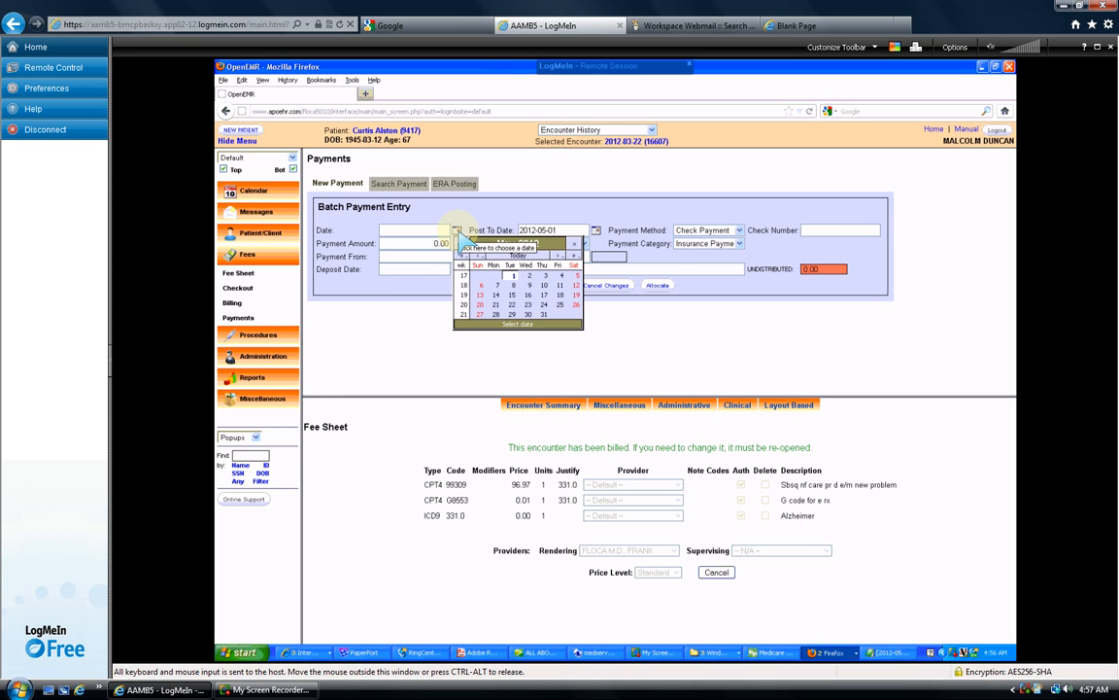
{"action": "left_click", "coordinate": [528, 256]}
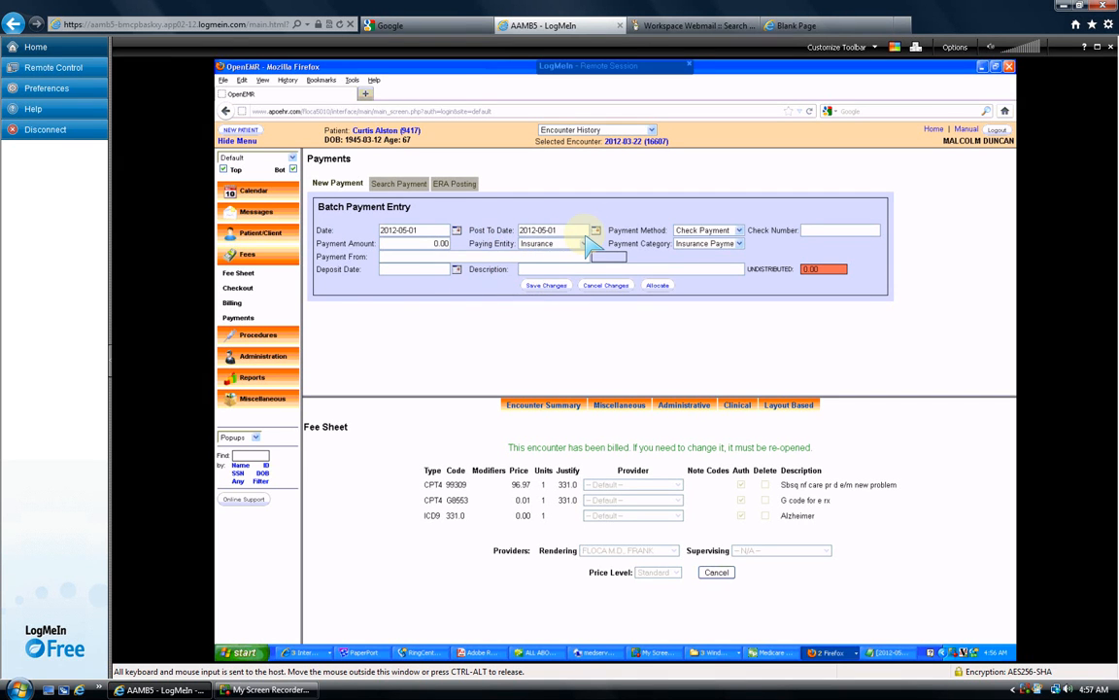
{"action": "left_click", "coordinate": [834, 230]}
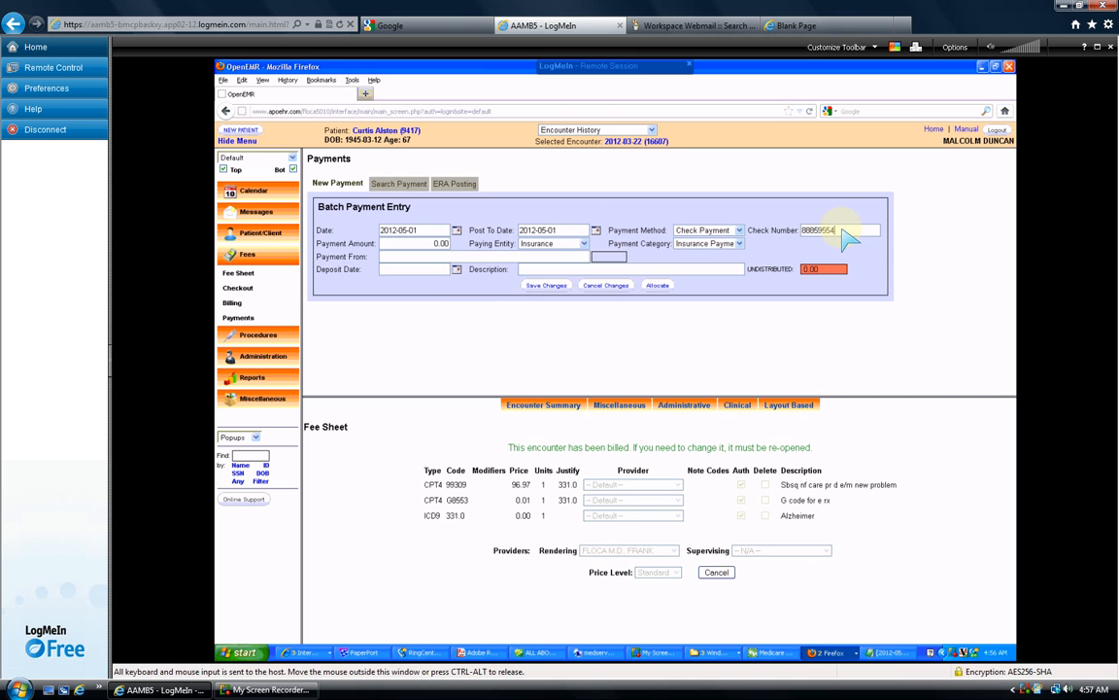
{"action": "left_click", "coordinate": [433, 243]}
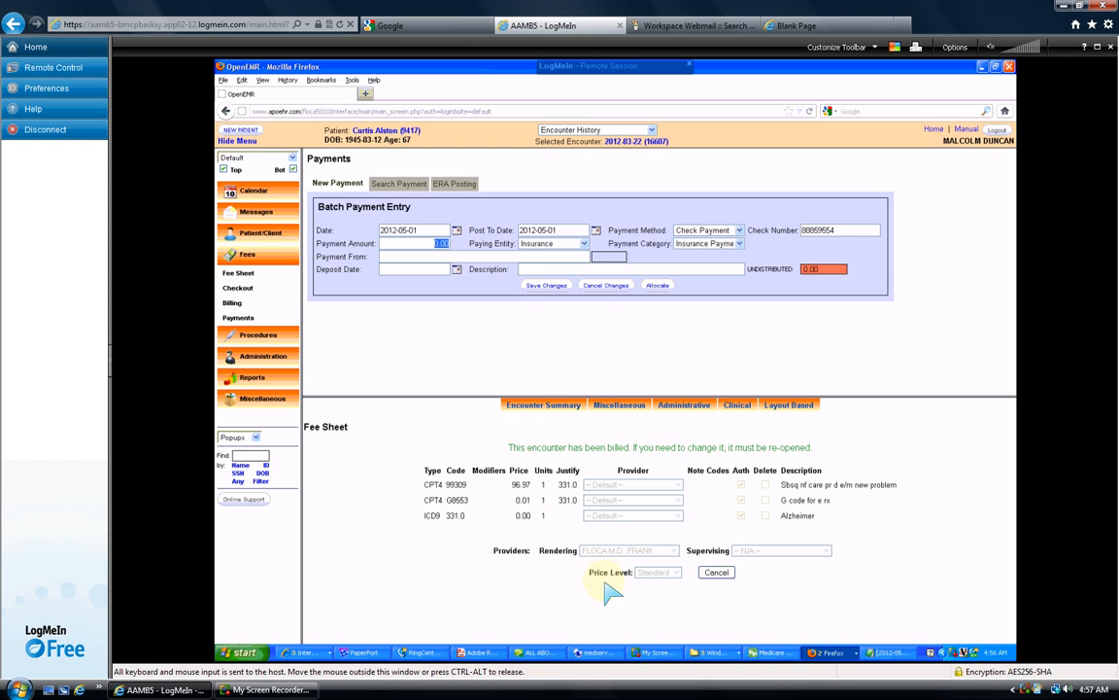
{"action": "left_click", "coordinate": [472, 652]}
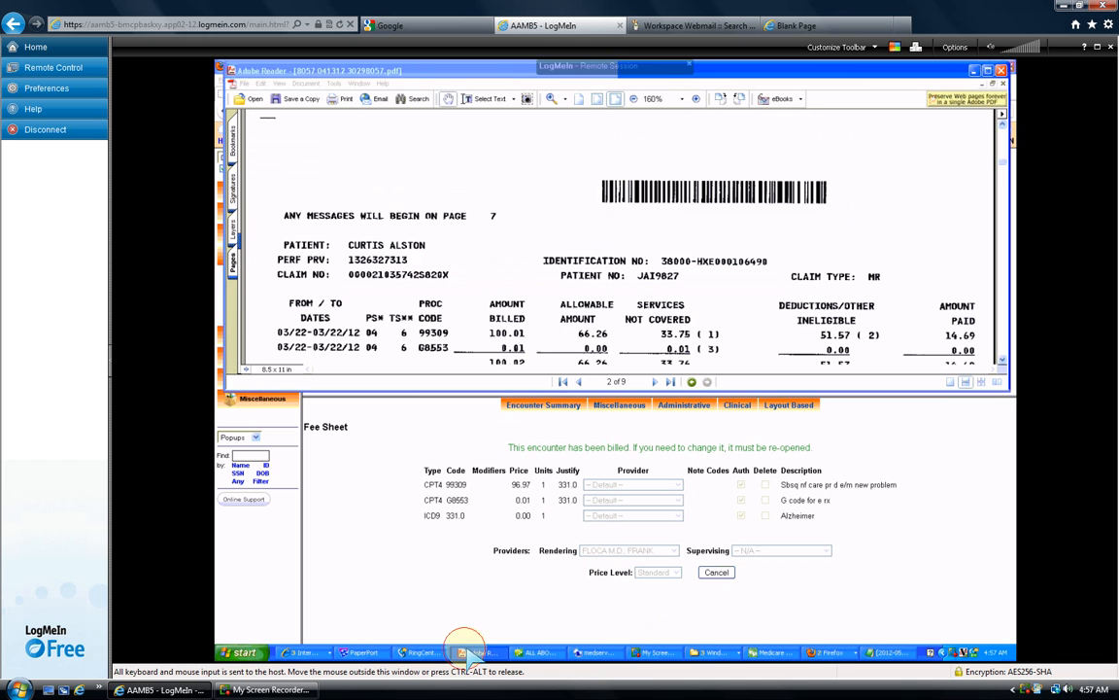
{"action": "left_click", "coordinate": [477, 652]}
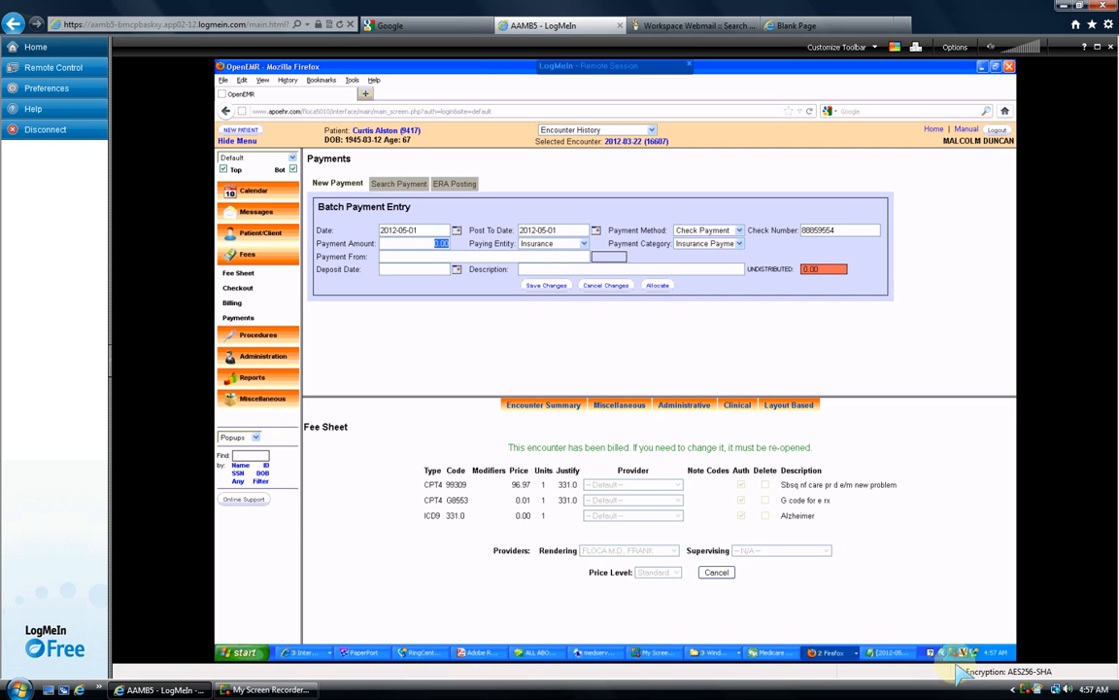
- Enter a 51.57 check payment from payer TRAILBLAZER MCARE
{"action": "right_click", "coordinate": [1033, 688]}
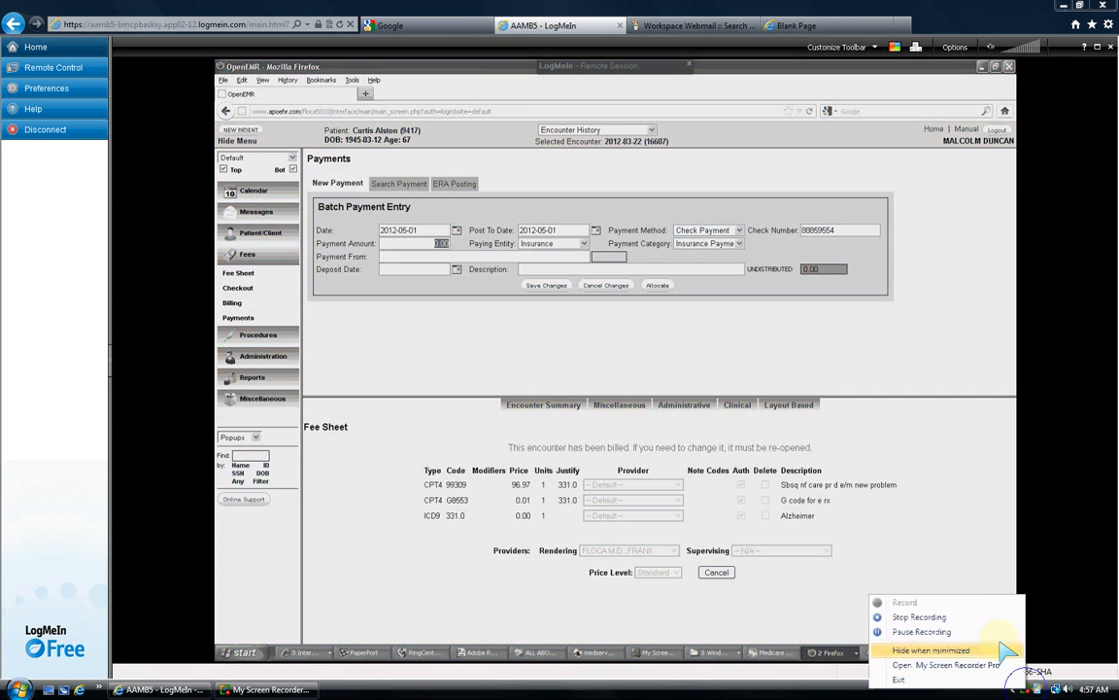
{"action": "left_click", "coordinate": [939, 633]}
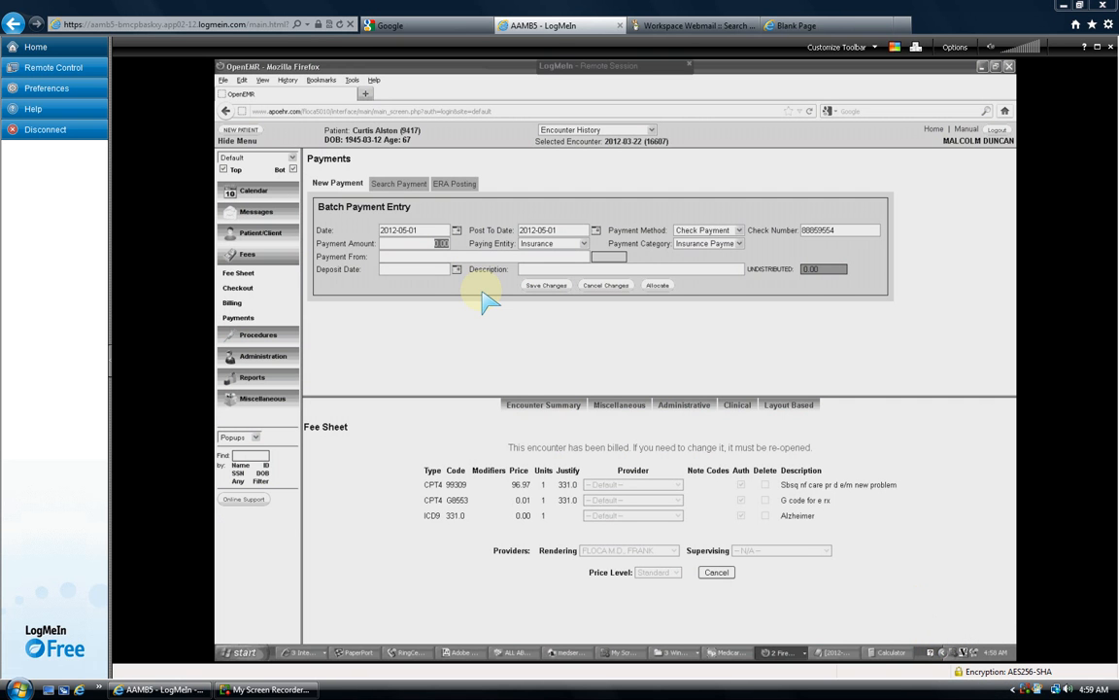
{"action": "left_click", "coordinate": [424, 244]}
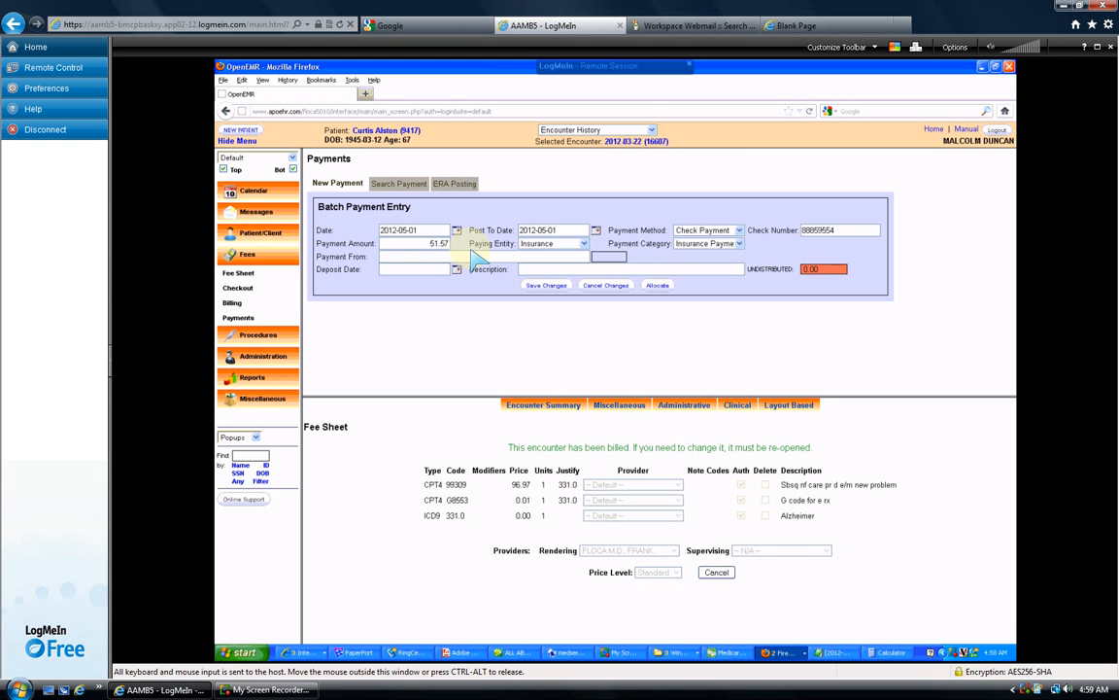
{"action": "type", "text": "51.57"}
{"action": "key", "text": "Tab"}
{"action": "key", "text": "Tab"}
{"action": "key", "text": "Tab"}
{"action": "type", "text": "trai"}
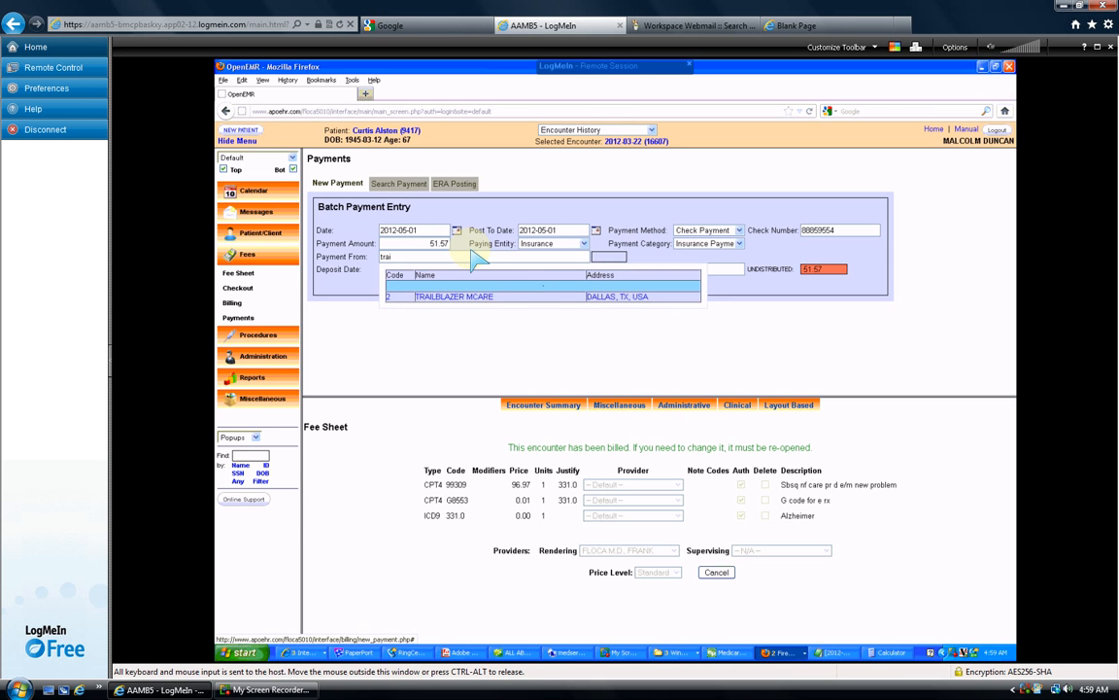
{"action": "left_click", "coordinate": [474, 296]}
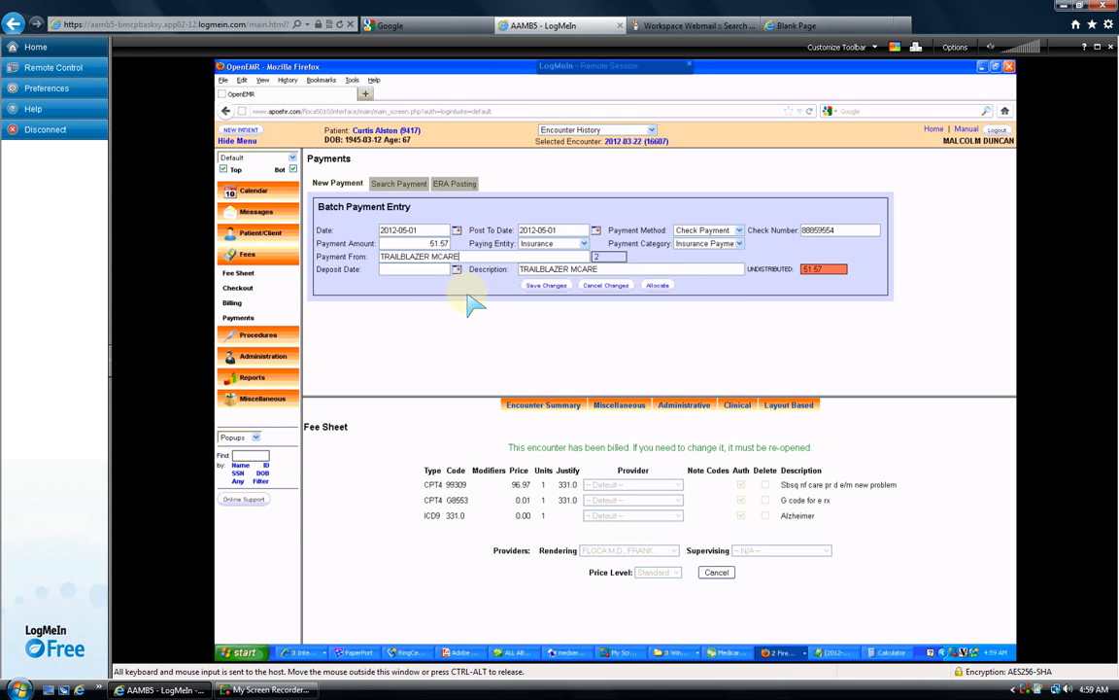
- Set the deposit date to 2012-04-30 and start allocating the payment
{"action": "left_click", "coordinate": [456, 269]}
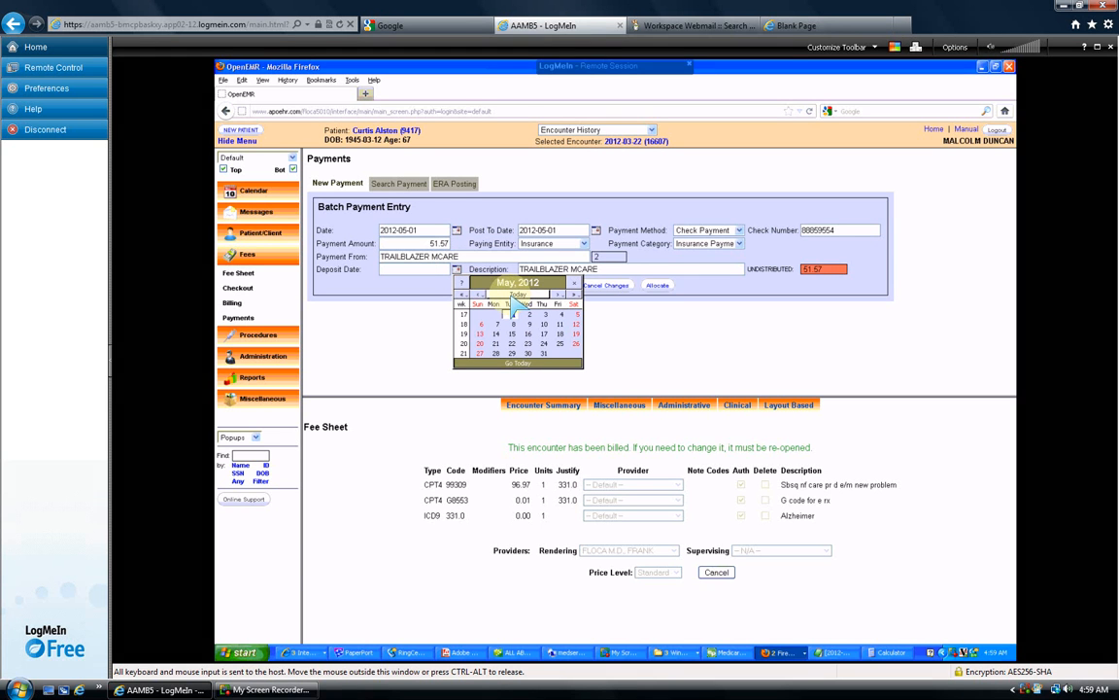
{"action": "left_click", "coordinate": [478, 294]}
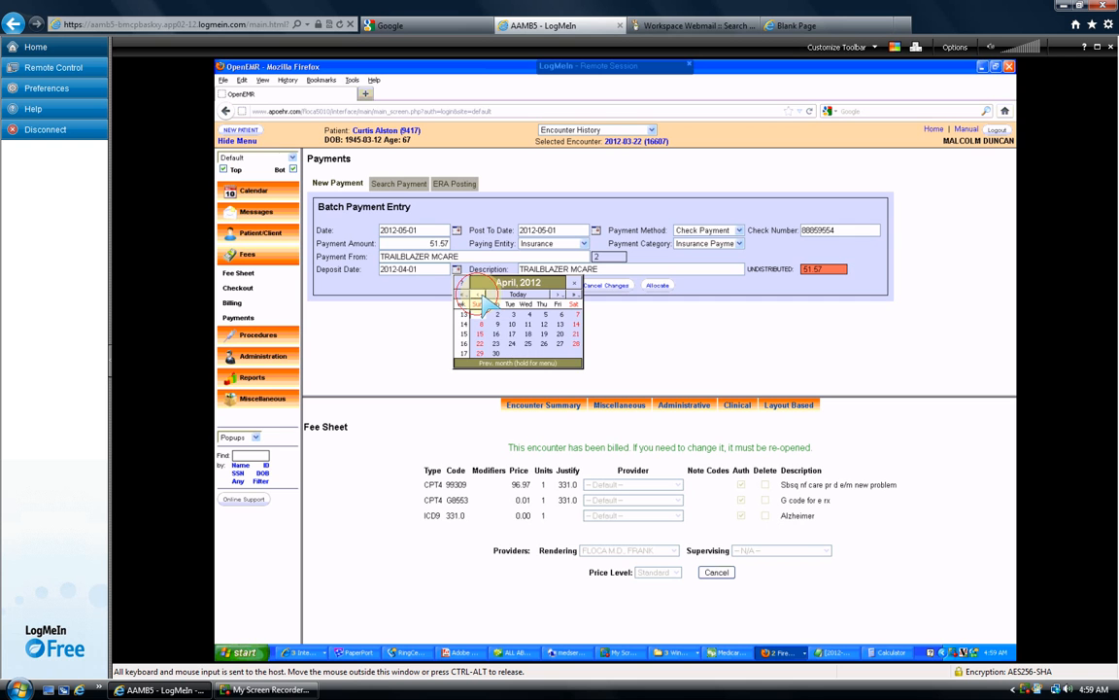
{"action": "left_click", "coordinate": [499, 353]}
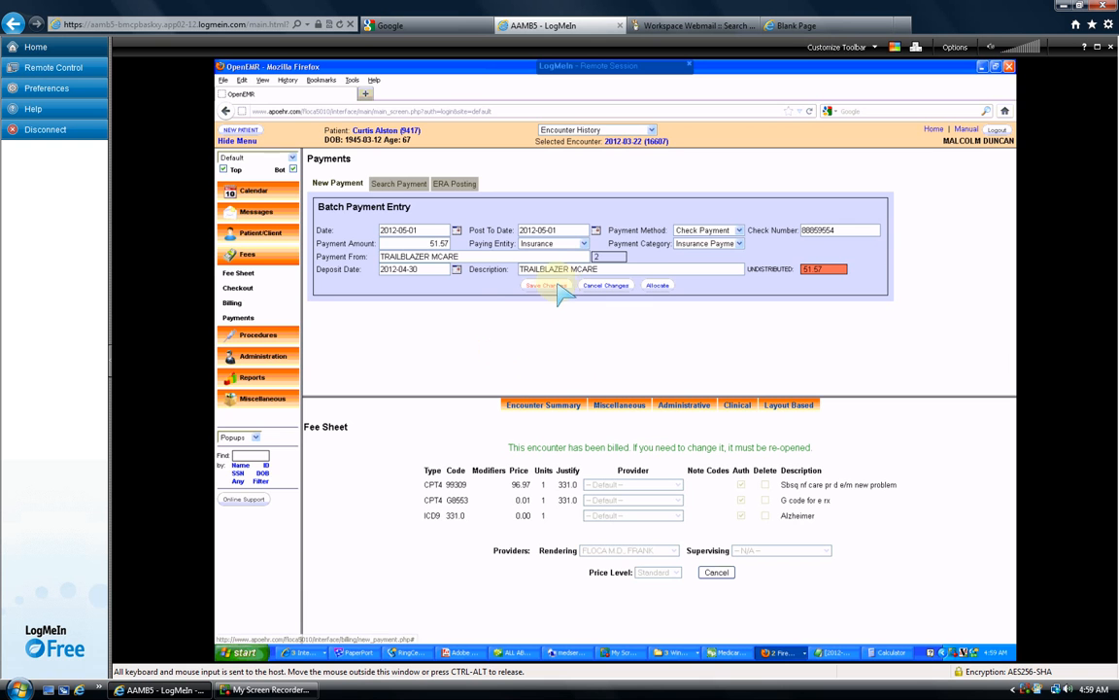
{"action": "left_click", "coordinate": [657, 285]}
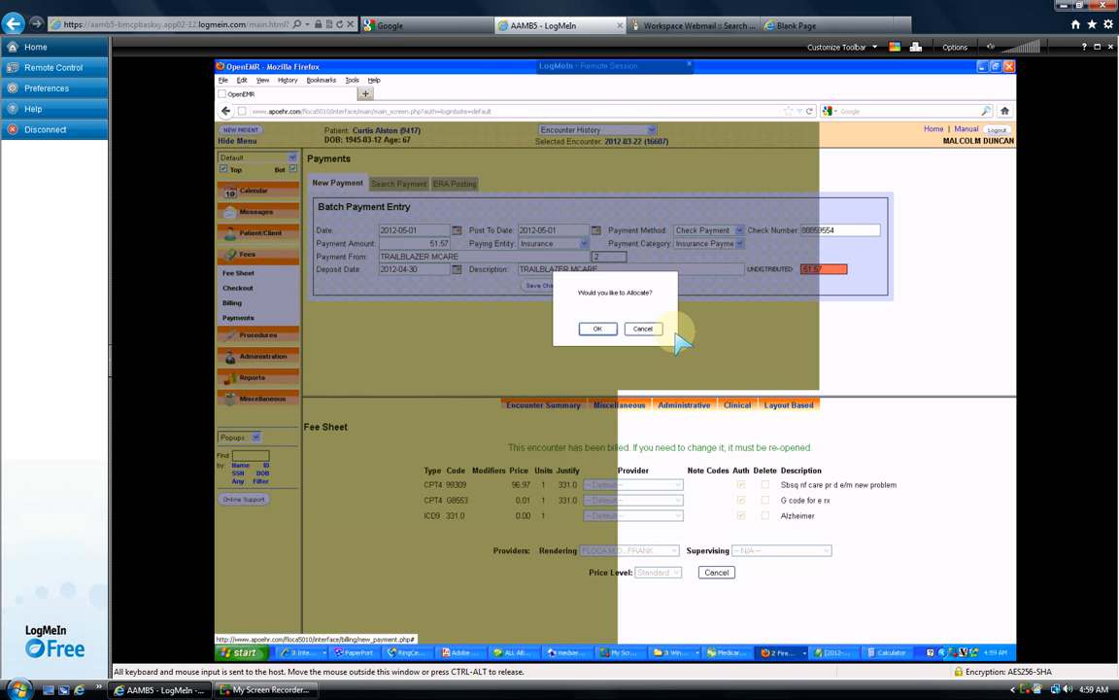
{"action": "left_click", "coordinate": [597, 328]}
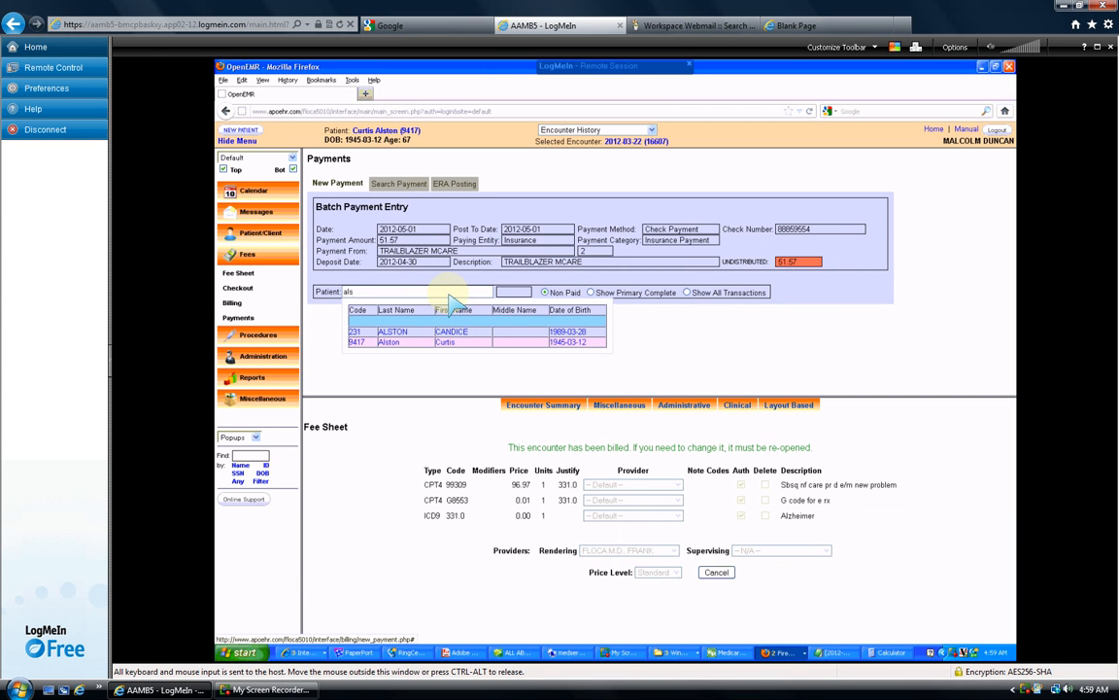
{"action": "left_click", "coordinate": [453, 342]}
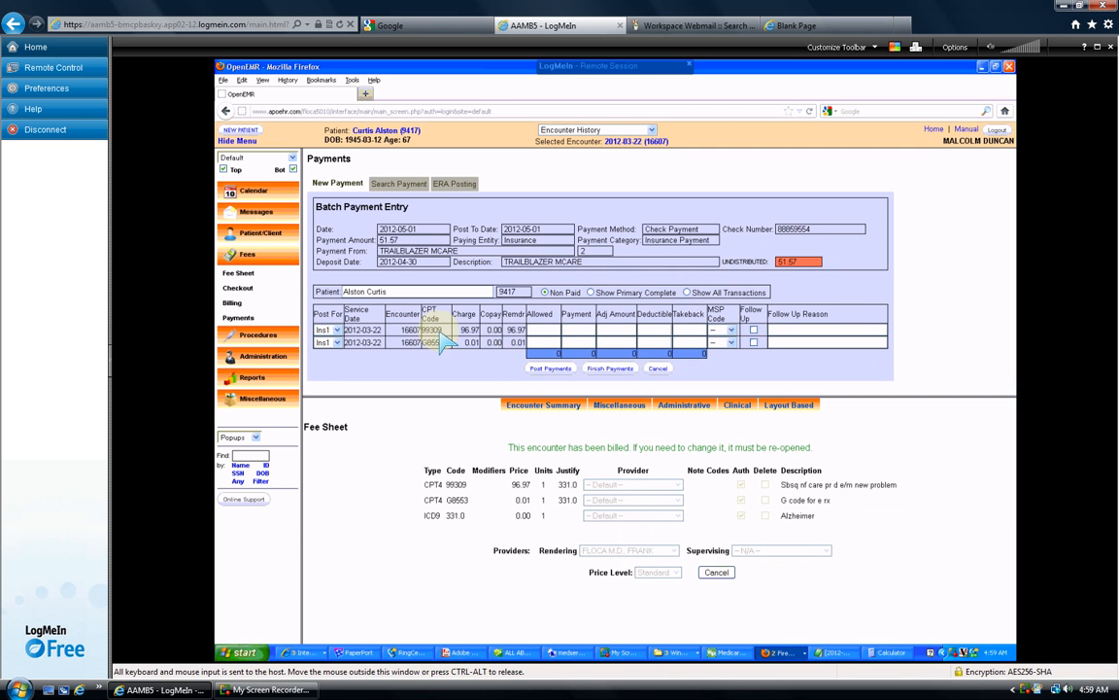
{"action": "left_click", "coordinate": [541, 331]}
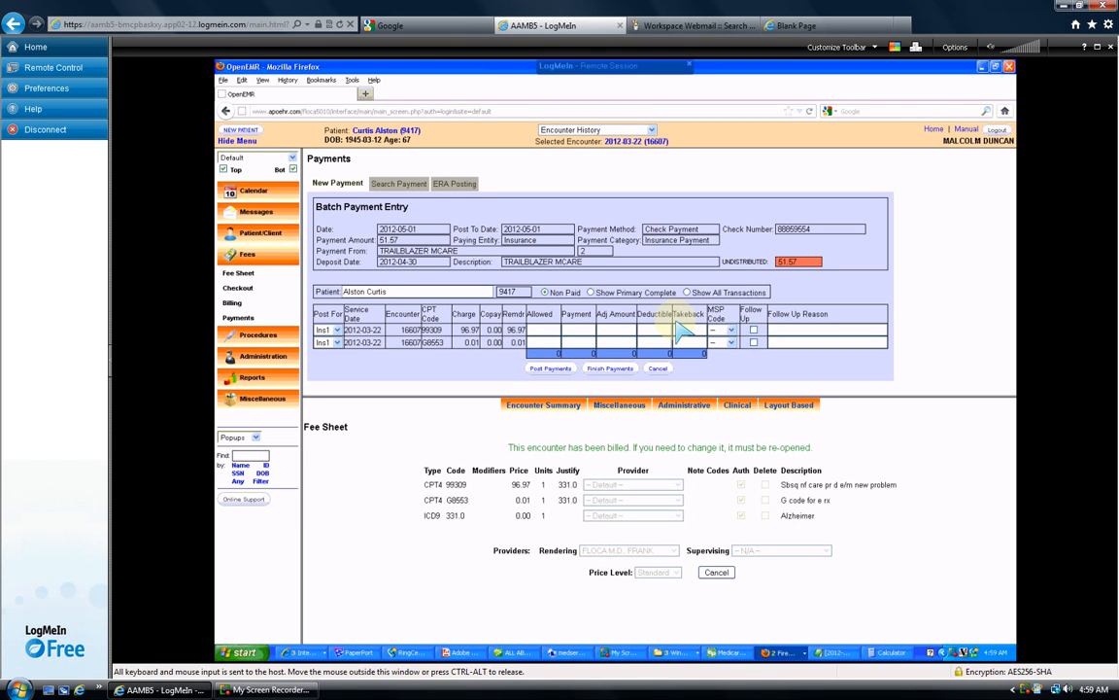
- Arrange the OpenEMR window beside the remittance PDF in Adobe Reader
{"action": "left_click", "coordinate": [995, 67]}
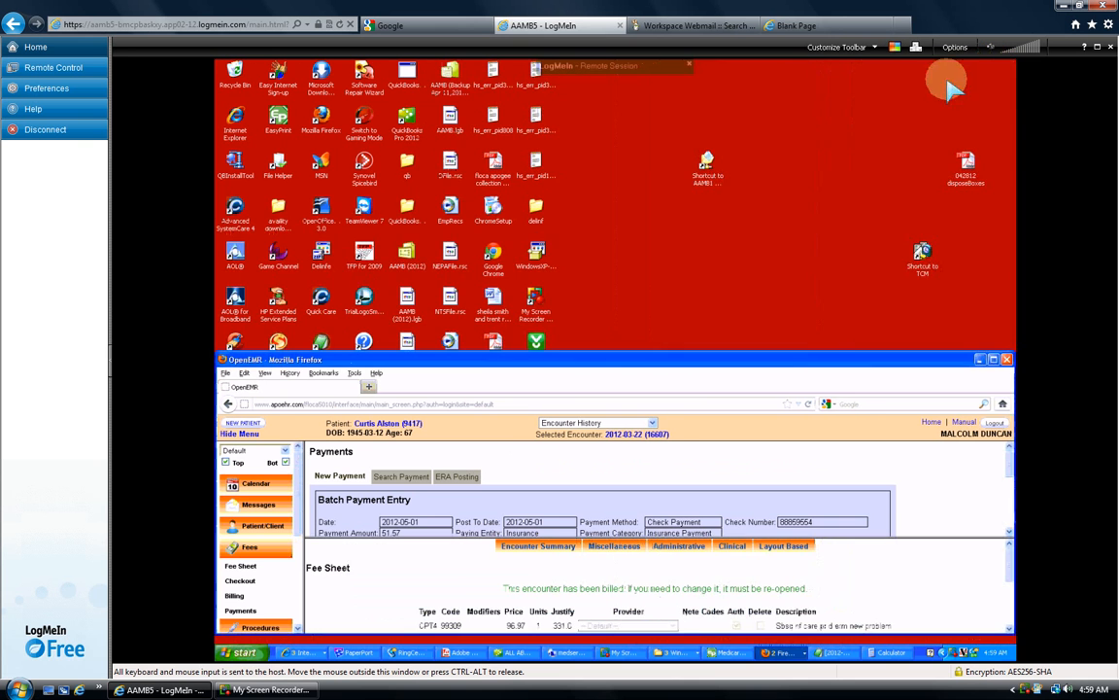
{"action": "left_click", "coordinate": [458, 652]}
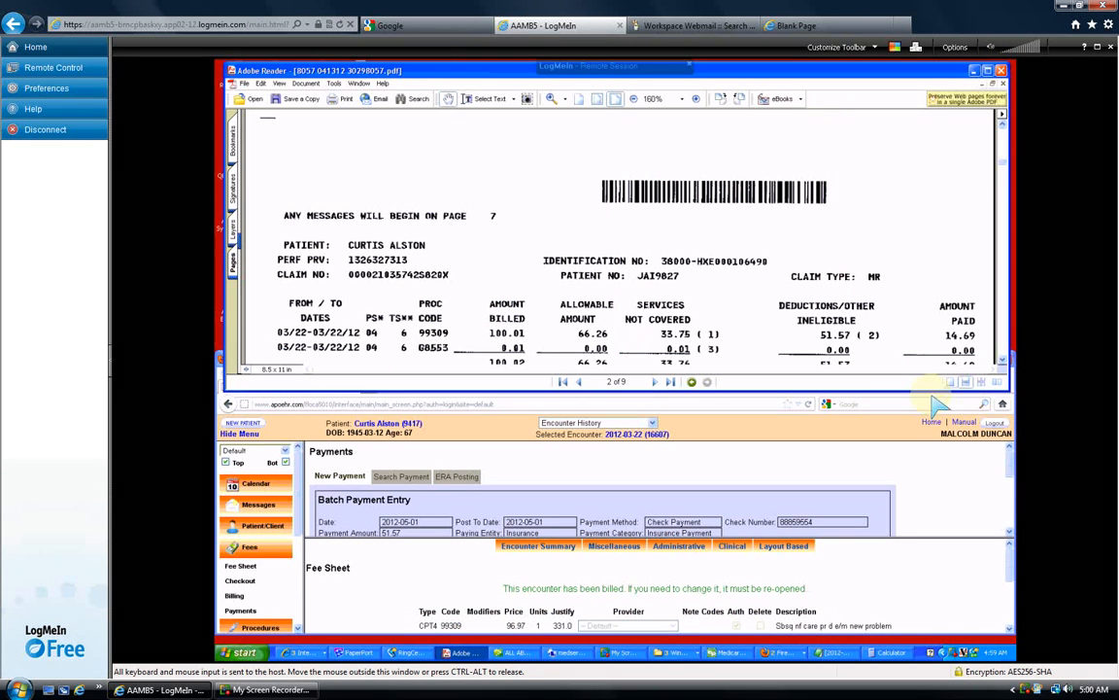
{"action": "left_click", "coordinate": [1011, 515]}
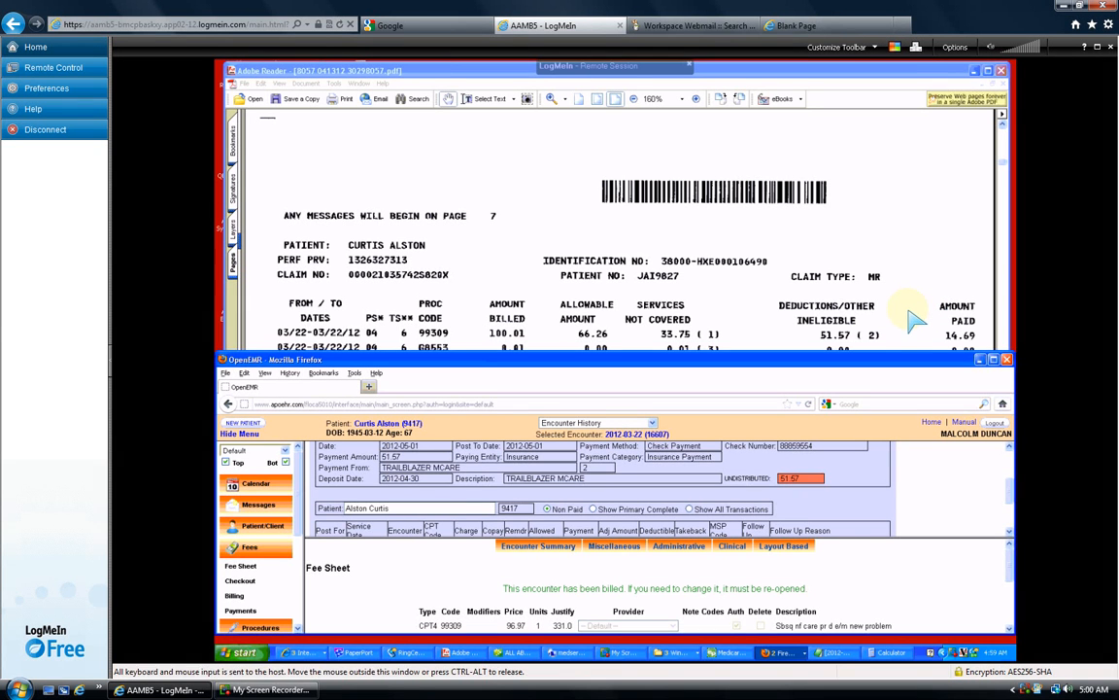
{"action": "scroll", "coordinate": [1010, 524], "scroll_direction": "down", "scroll_amount": 2}
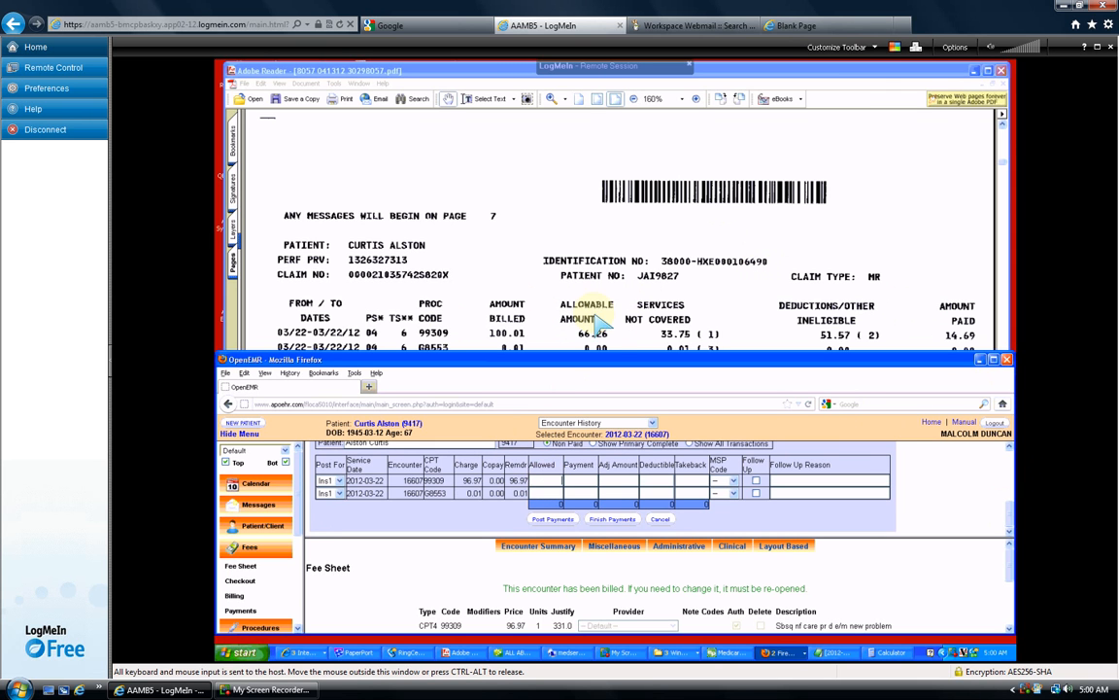
- Record allowed 66.26 and payment 51.57 on 99309, and a 0.01 adjustment on G8553
{"action": "left_click", "coordinate": [548, 482]}
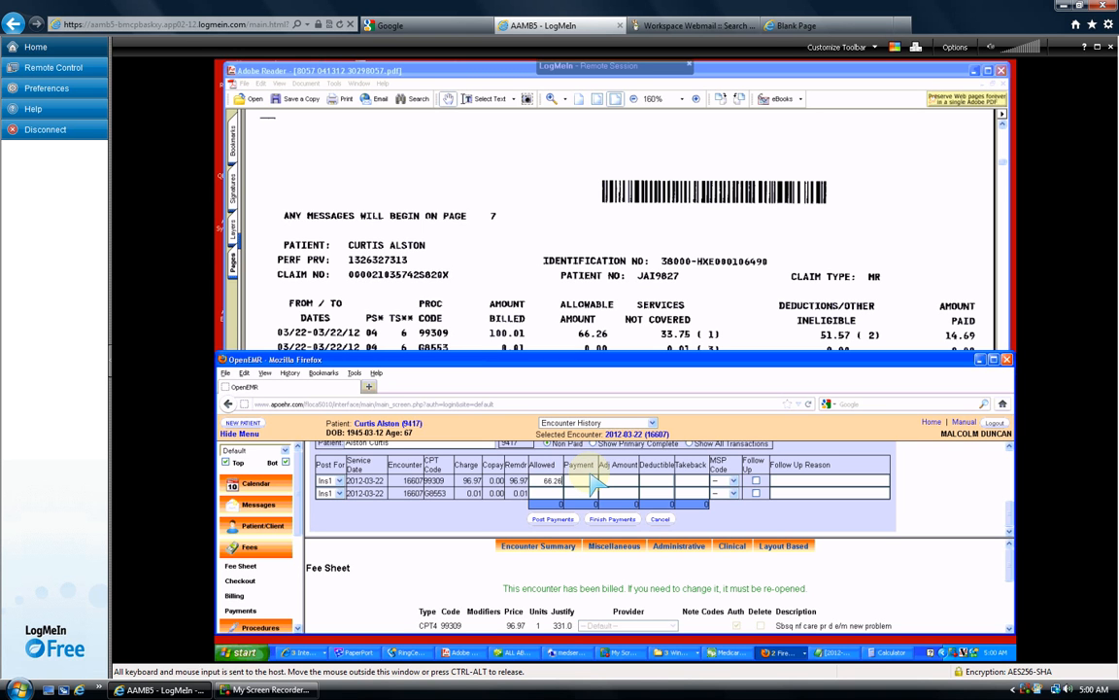
{"action": "left_click", "coordinate": [595, 481]}
{"action": "type", "text": "51.57"}
{"action": "key", "text": "Tab"}
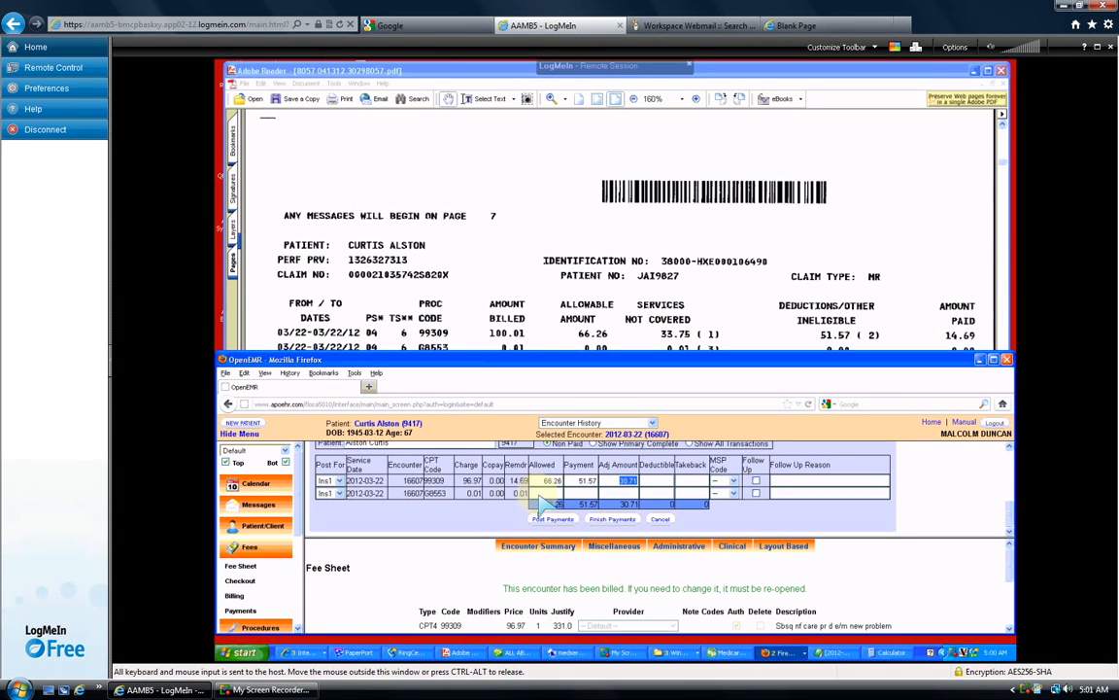
{"action": "left_click", "coordinate": [559, 492]}
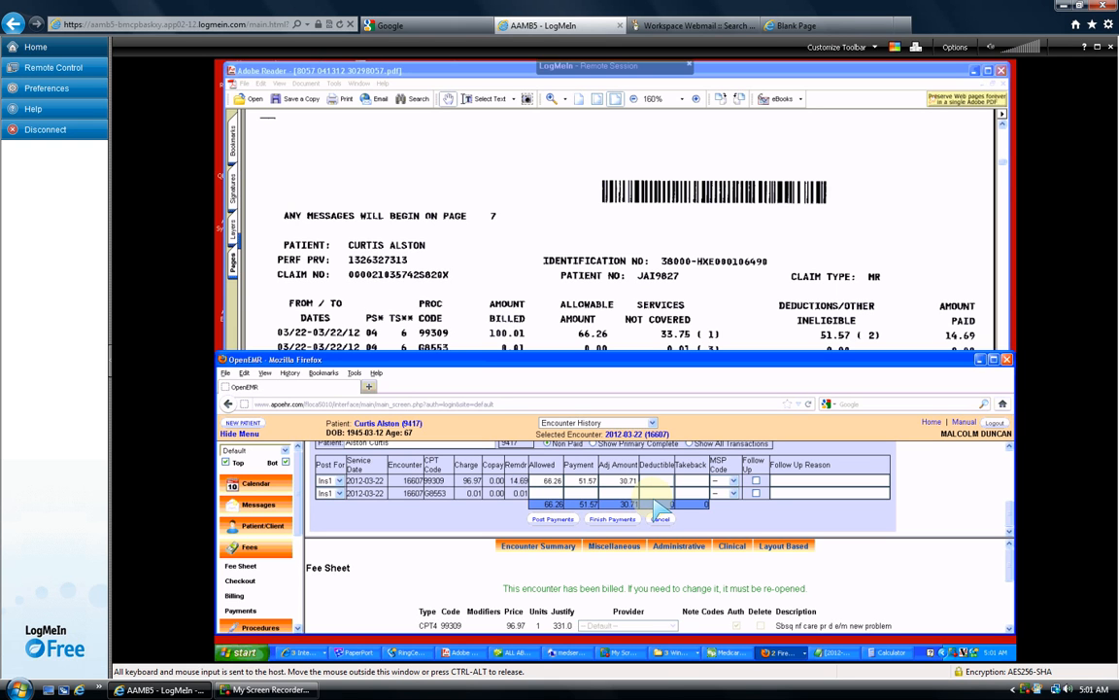
{"action": "key", "text": "Tab"}
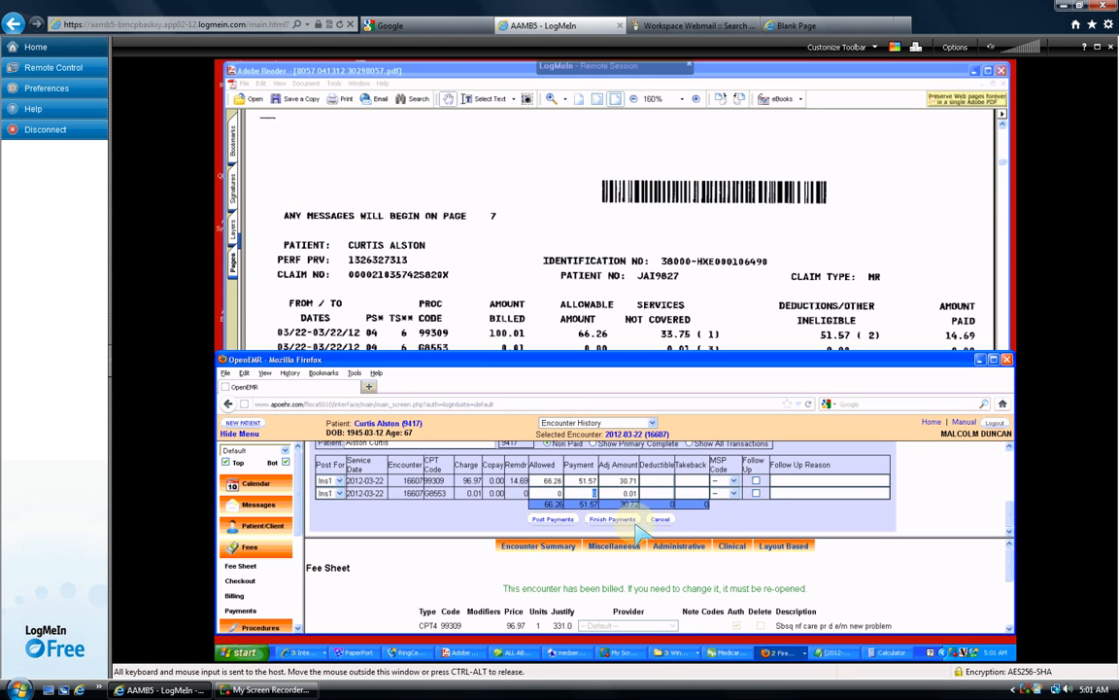
- Post the allocated payments, then open Search Payment with the lower fee-sheet pane hidden
{"action": "left_click", "coordinate": [602, 519]}
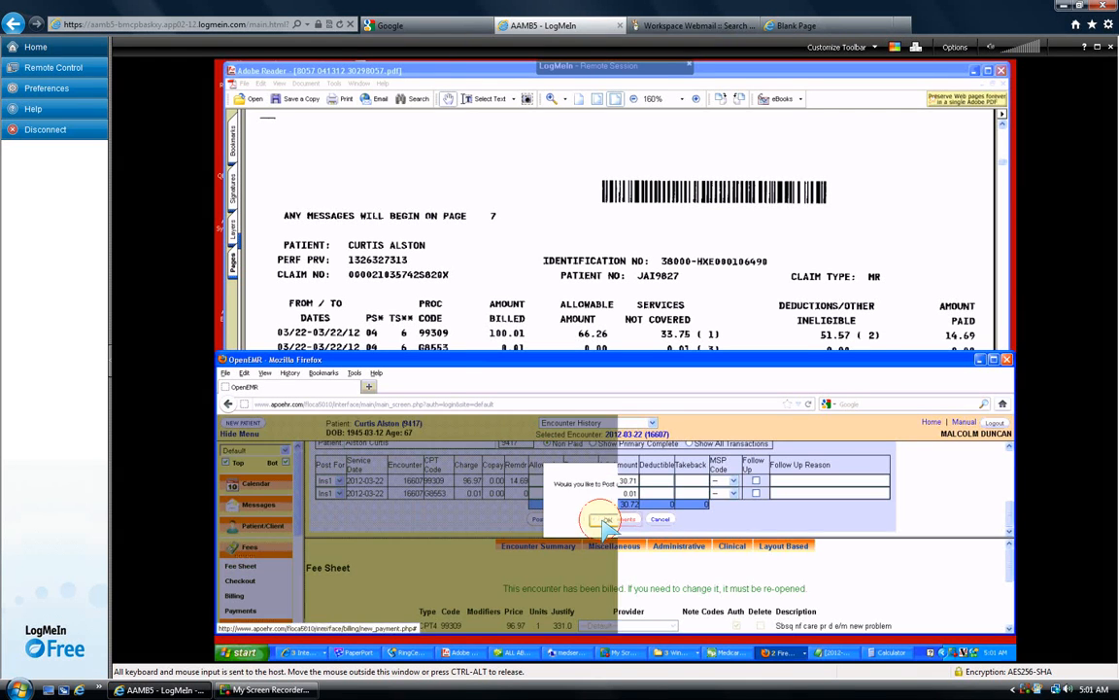
{"action": "left_click", "coordinate": [606, 521]}
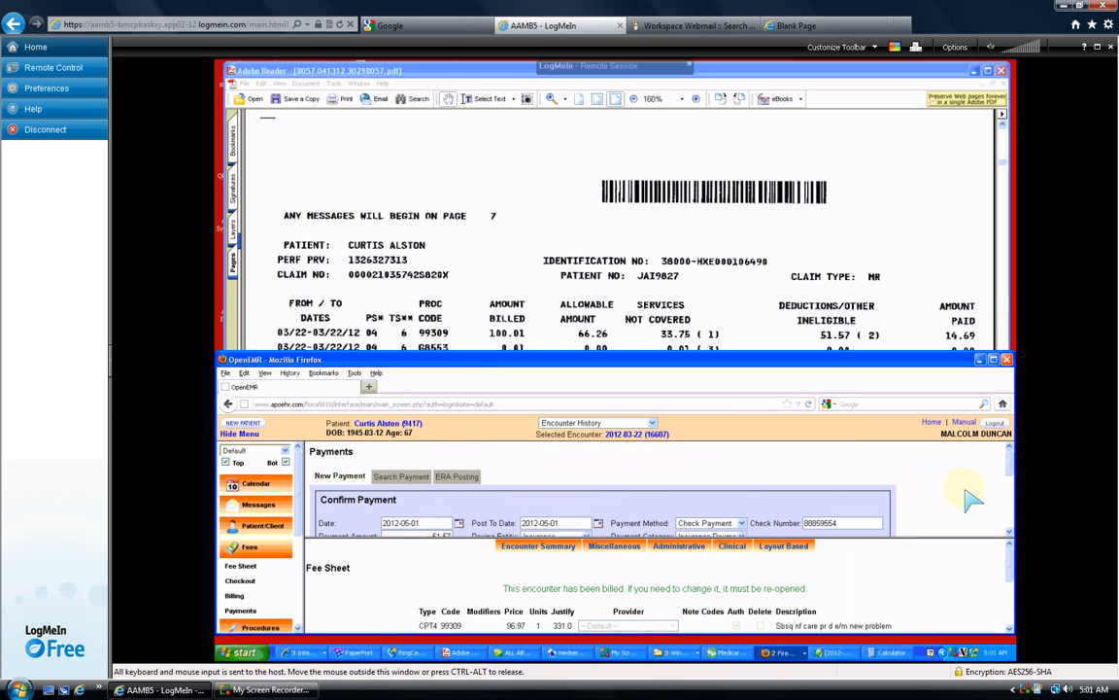
{"action": "left_click", "coordinate": [406, 478]}
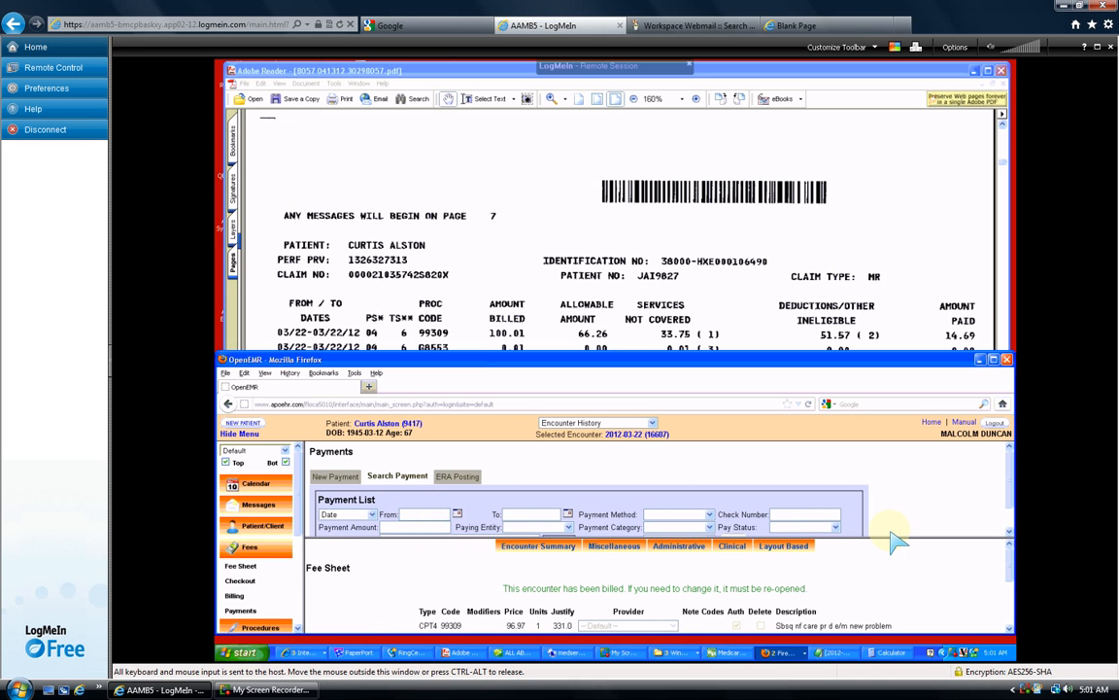
{"action": "left_click", "coordinate": [286, 461]}
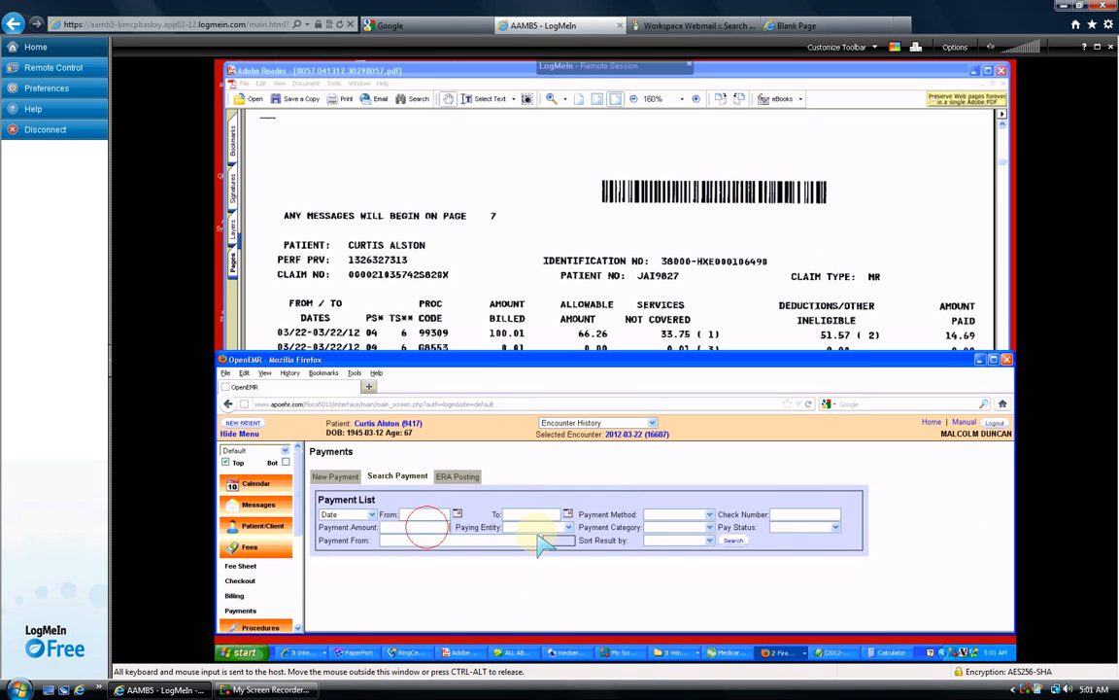
- Show page 1's $173.32 BCBS Texas check in Adobe Reader and search Payment Amount 173.32
{"action": "left_click", "coordinate": [820, 216]}
{"action": "left_click", "coordinate": [1003, 139]}
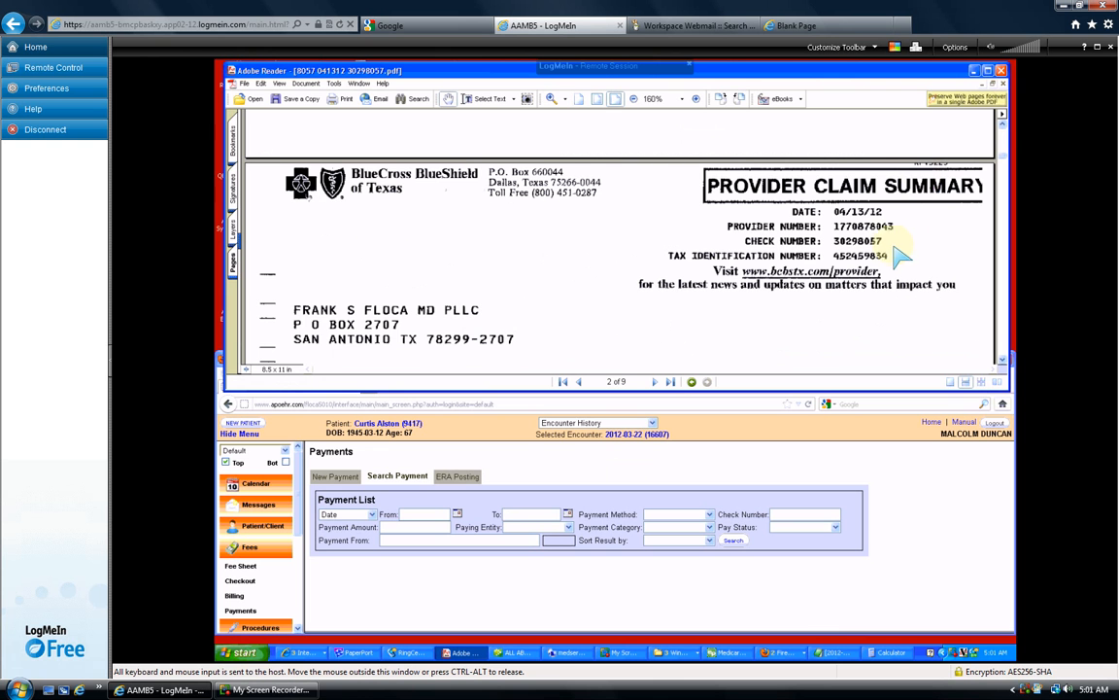
{"action": "scroll", "coordinate": [904, 253], "scroll_direction": "down", "scroll_amount": 1}
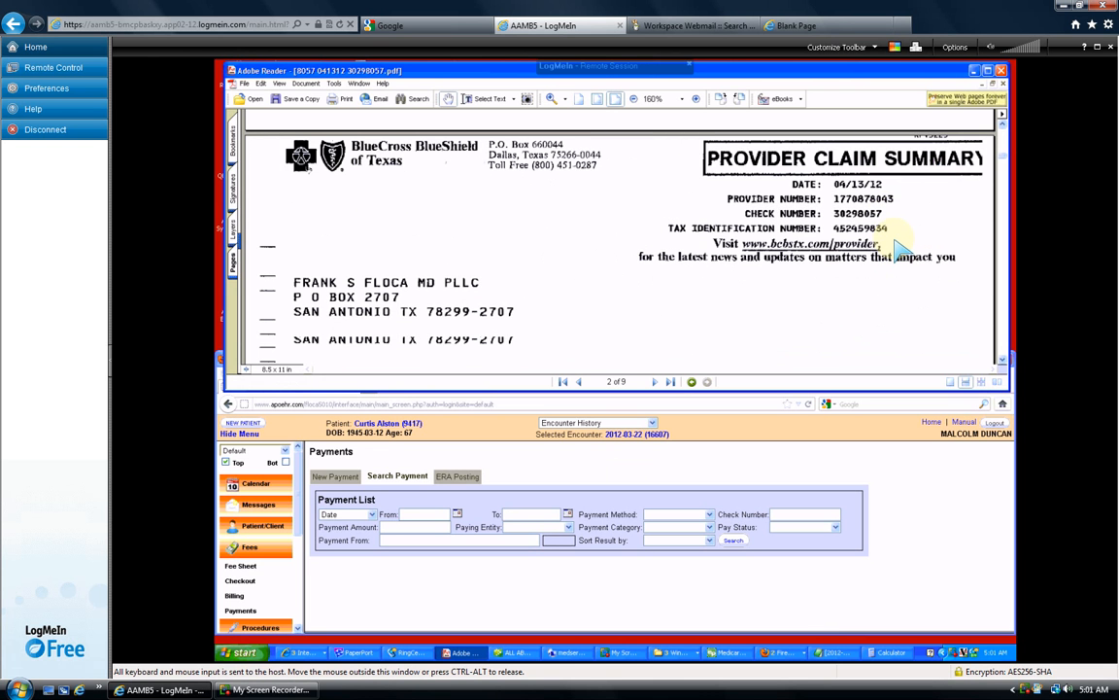
{"action": "scroll", "coordinate": [894, 243], "scroll_direction": "down", "scroll_amount": 3}
{"action": "scroll", "coordinate": [994, 161], "scroll_direction": "down", "scroll_amount": 5}
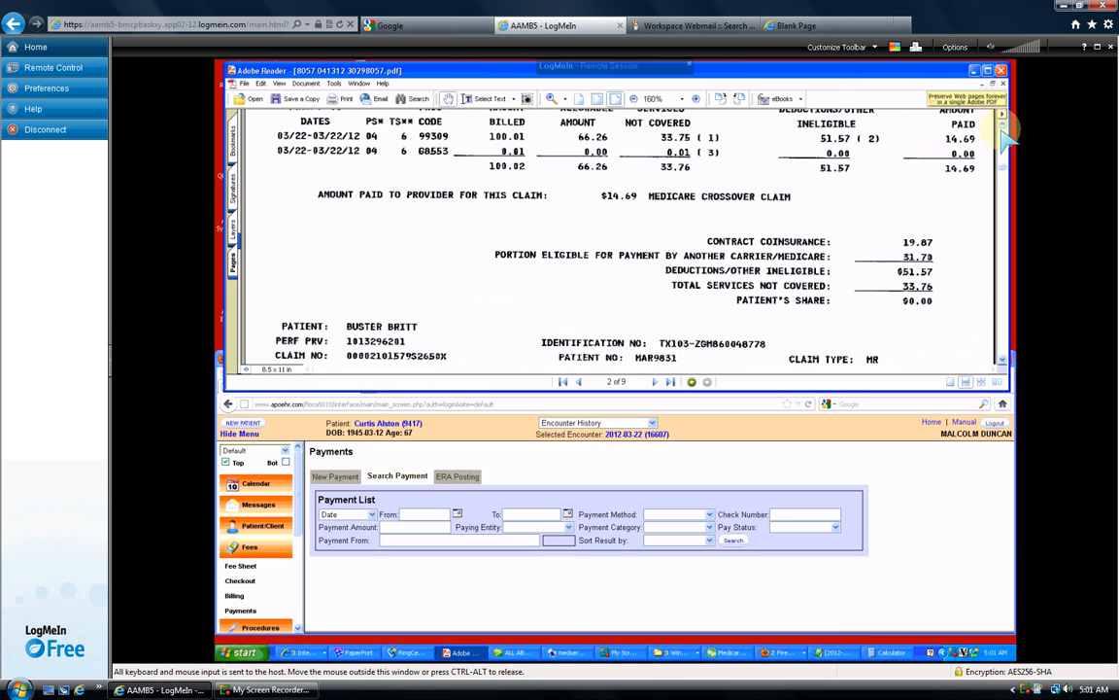
{"action": "scroll", "coordinate": [1006, 141], "scroll_direction": "up", "scroll_amount": 10}
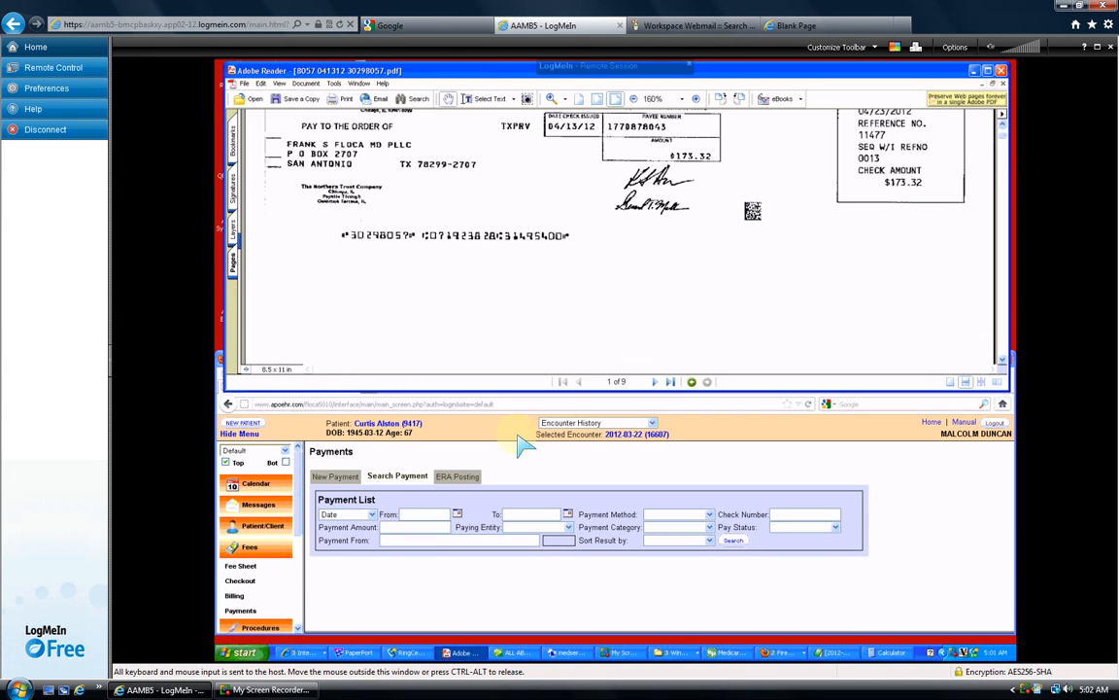
{"action": "left_click", "coordinate": [427, 518]}
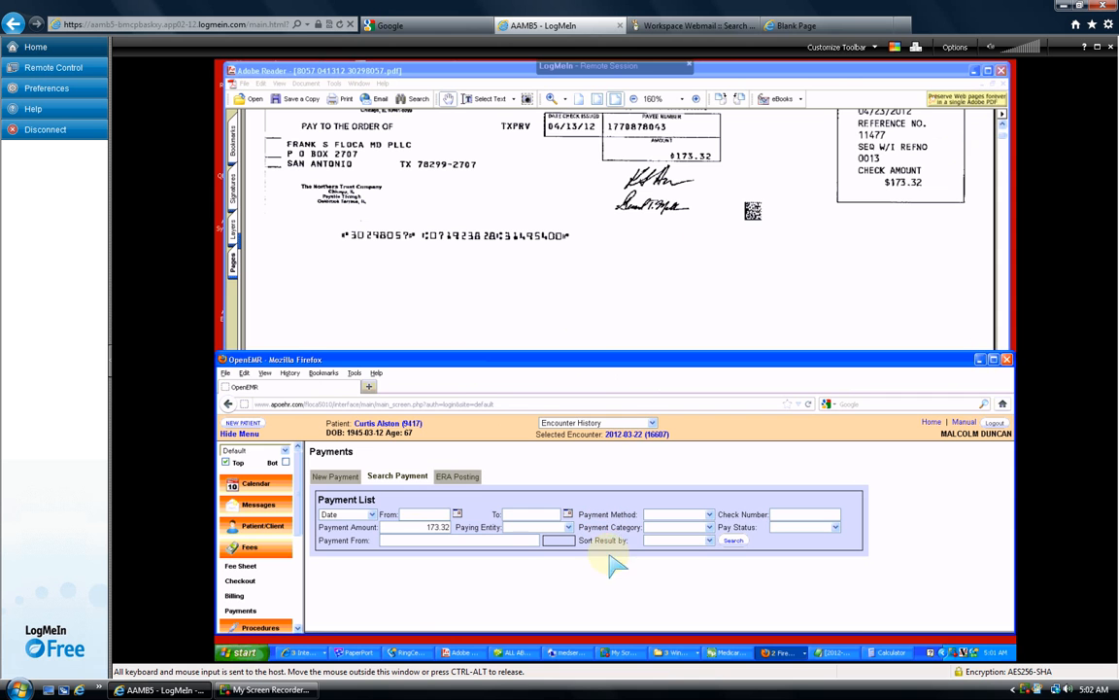
- Drop the 173.32 amount criterion and search payments from 2012-04-13
{"action": "left_click", "coordinate": [733, 540]}
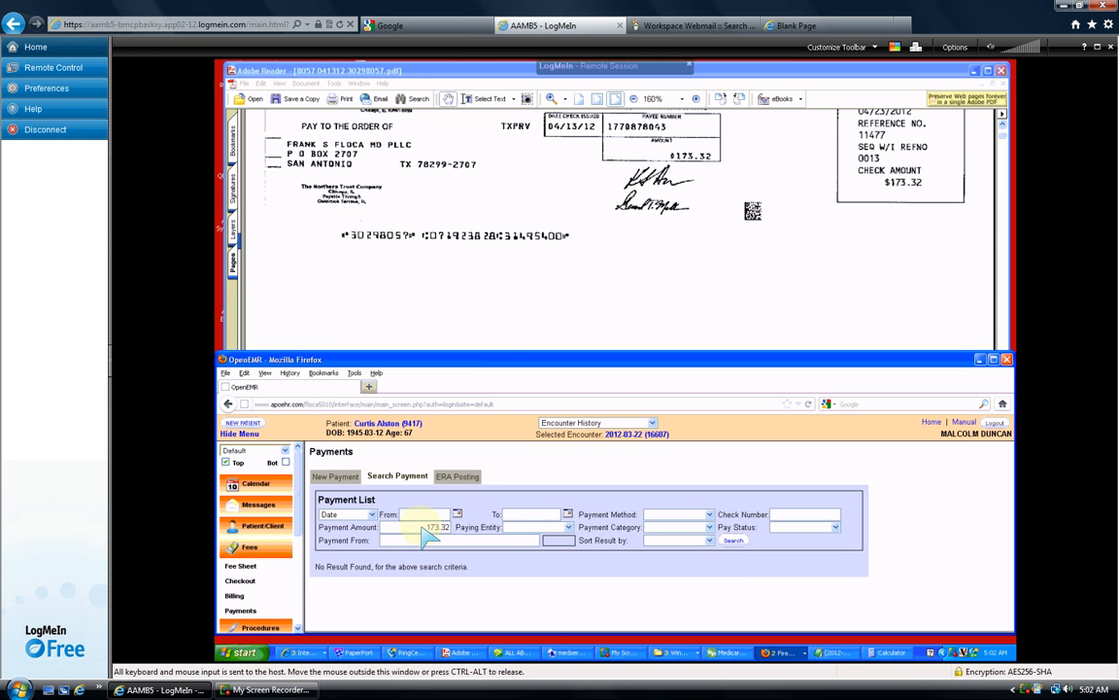
{"action": "left_click_drag", "start_coordinate": [405, 525], "coordinate": [469, 537]}
{"action": "key", "text": "Delete"}
{"action": "left_click", "coordinate": [457, 515]}
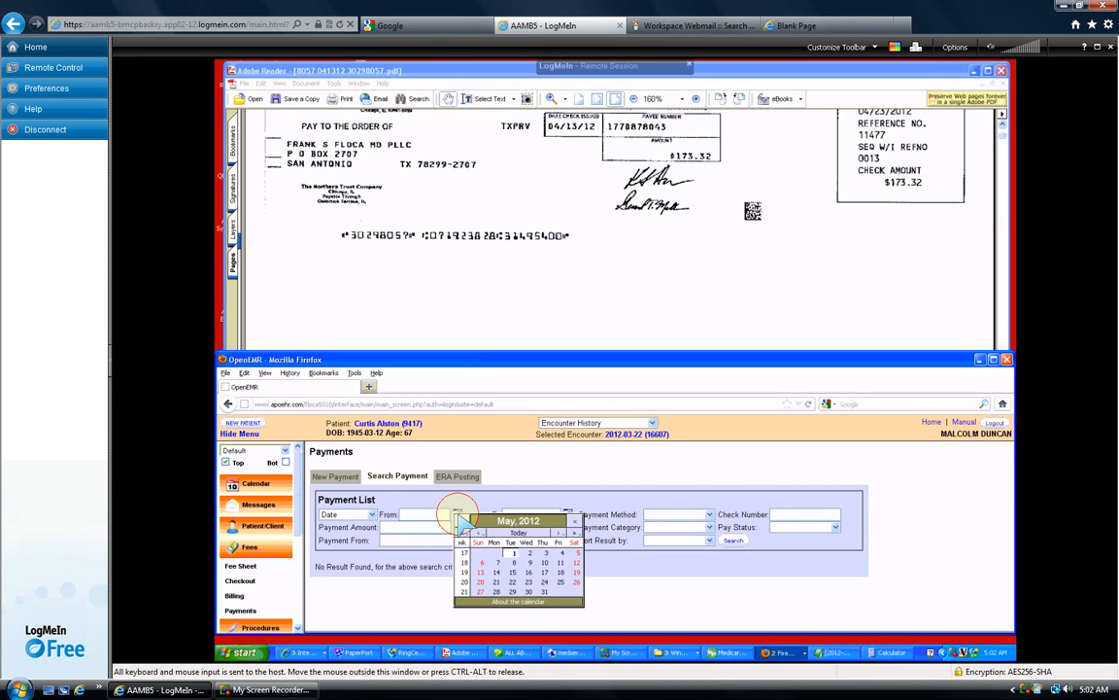
{"action": "left_click", "coordinate": [481, 533]}
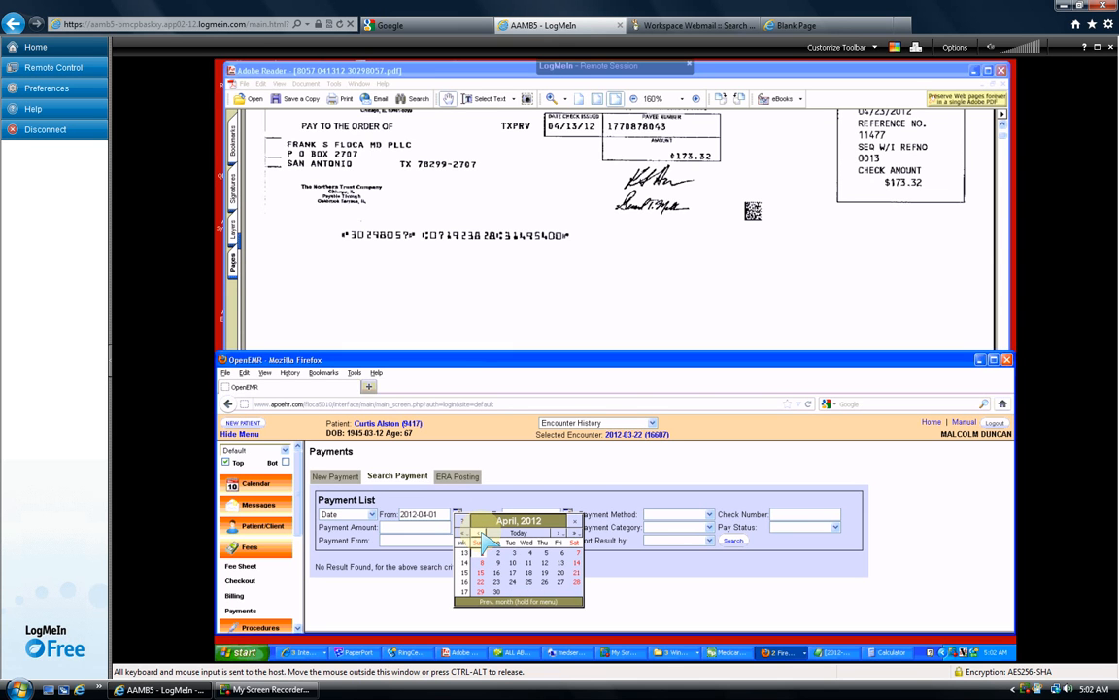
{"action": "left_click", "coordinate": [560, 563]}
{"action": "left_click", "coordinate": [737, 541]}
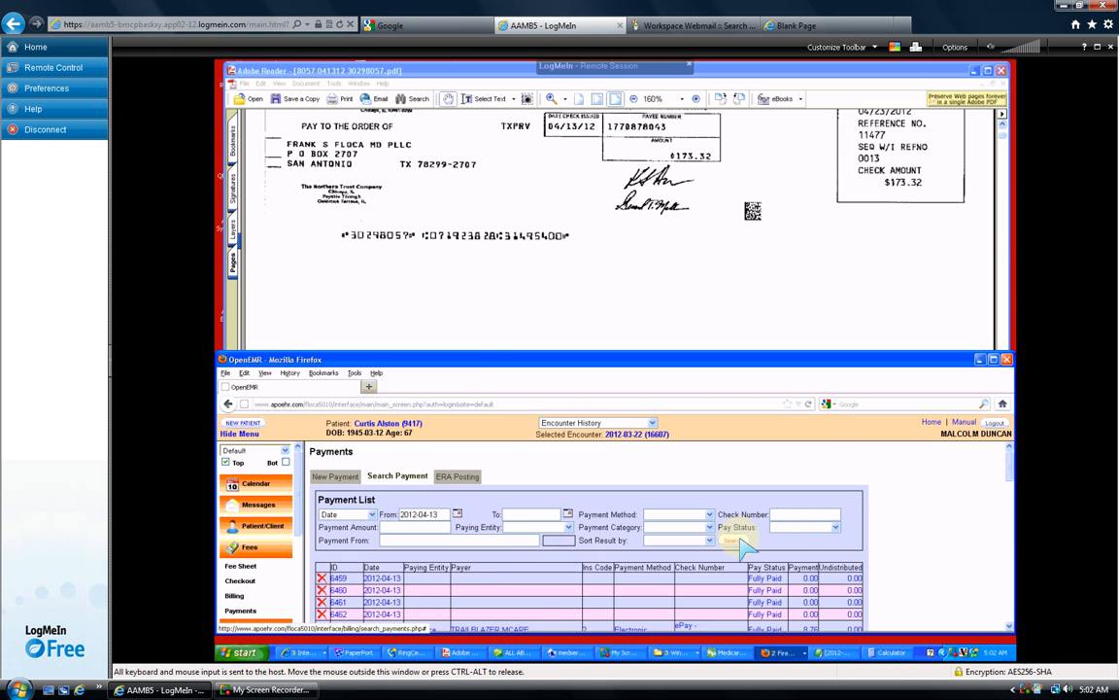
- Set the To date to 2012-04-13 and rerun the search, listing payments 6459–6462
{"action": "scroll", "coordinate": [880, 569], "scroll_direction": "down", "scroll_amount": 5}
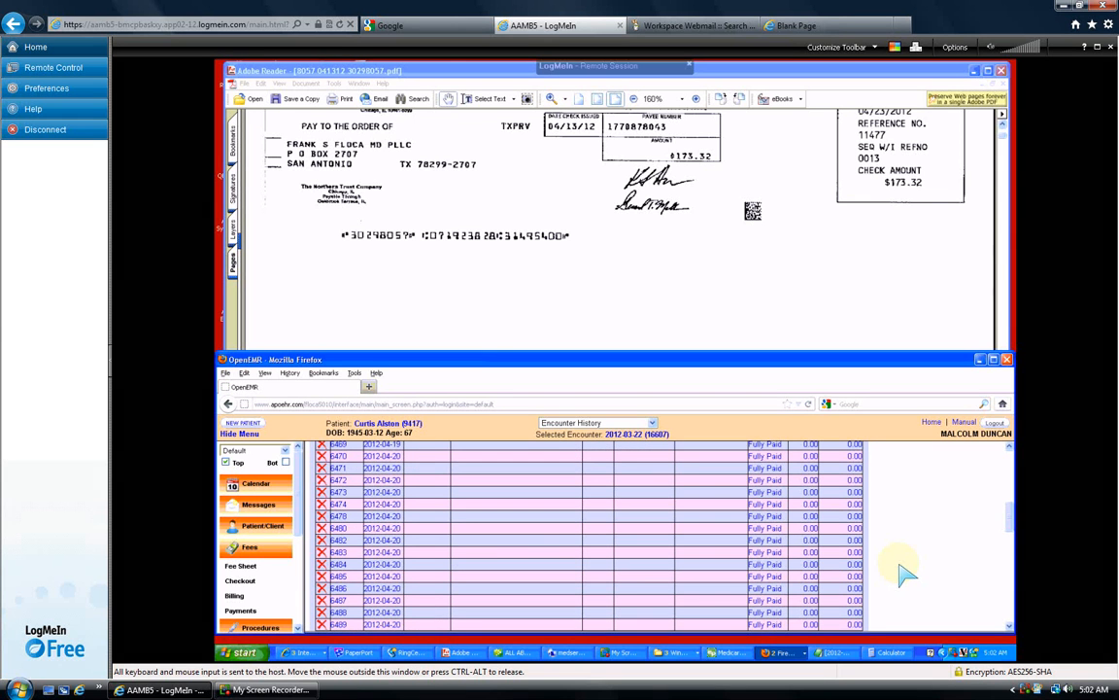
{"action": "scroll", "coordinate": [902, 571], "scroll_direction": "down", "scroll_amount": 5}
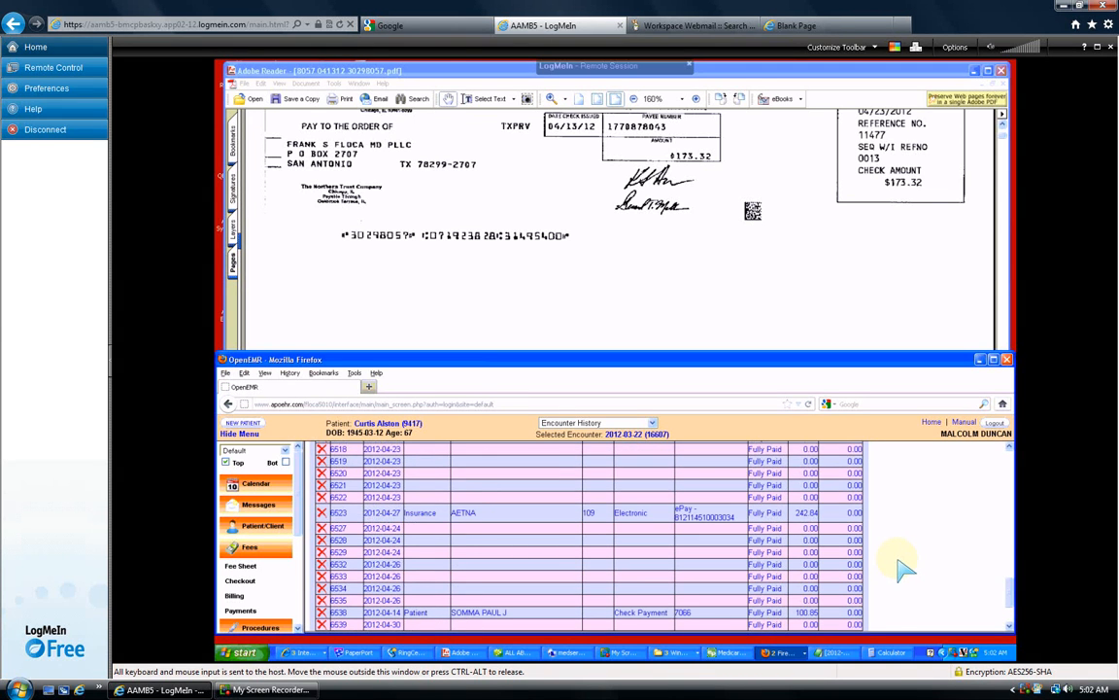
{"action": "scroll", "coordinate": [902, 569], "scroll_direction": "up", "scroll_amount": 10}
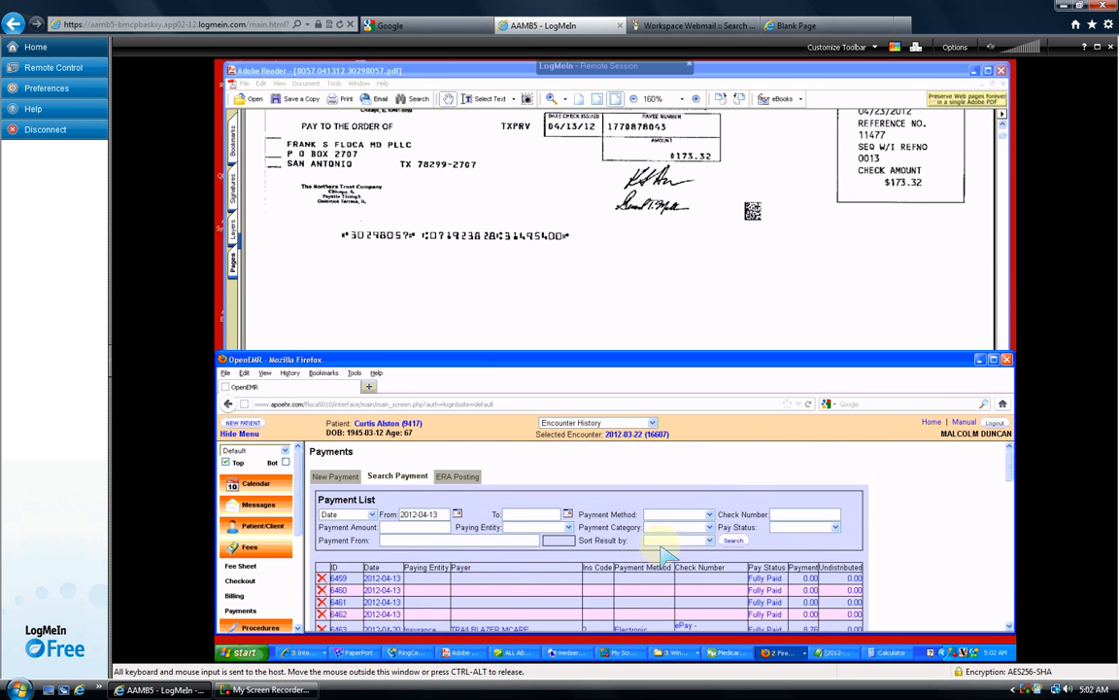
{"action": "left_click", "coordinate": [567, 513]}
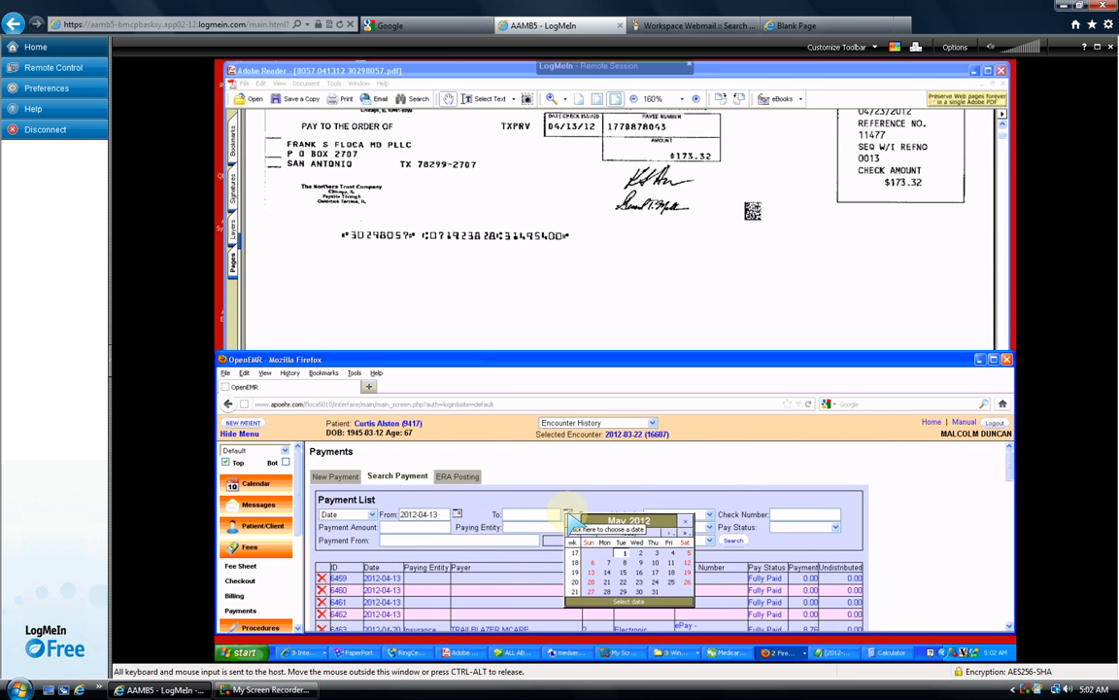
{"action": "left_click", "coordinate": [590, 533]}
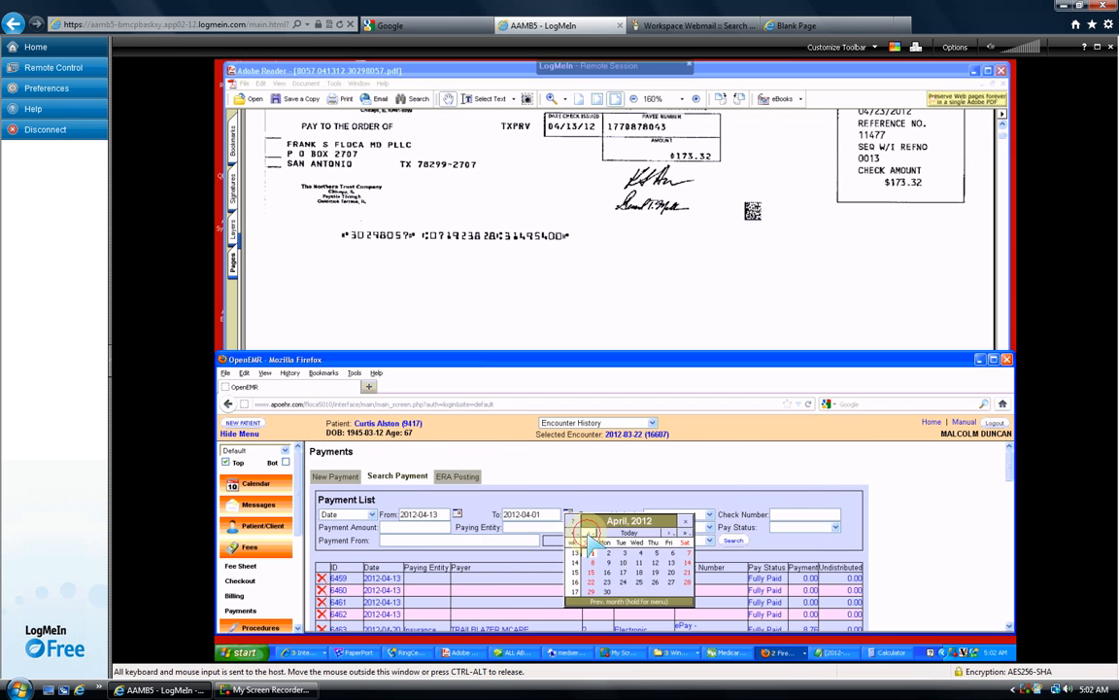
{"action": "left_click", "coordinate": [671, 561]}
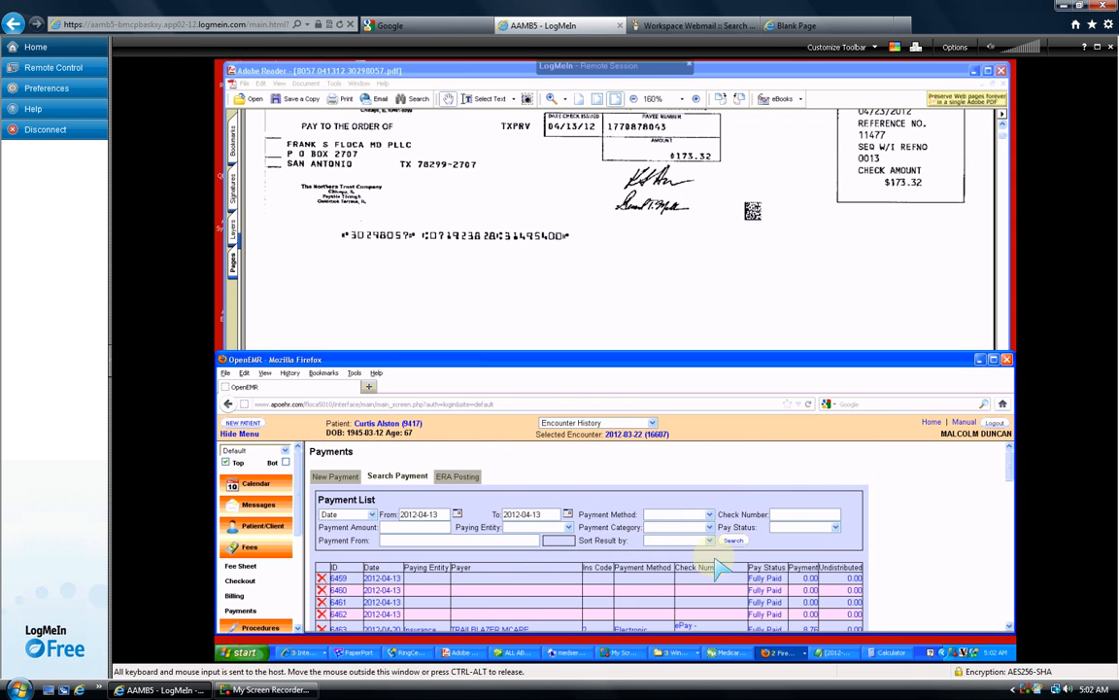
{"action": "left_click", "coordinate": [734, 540]}
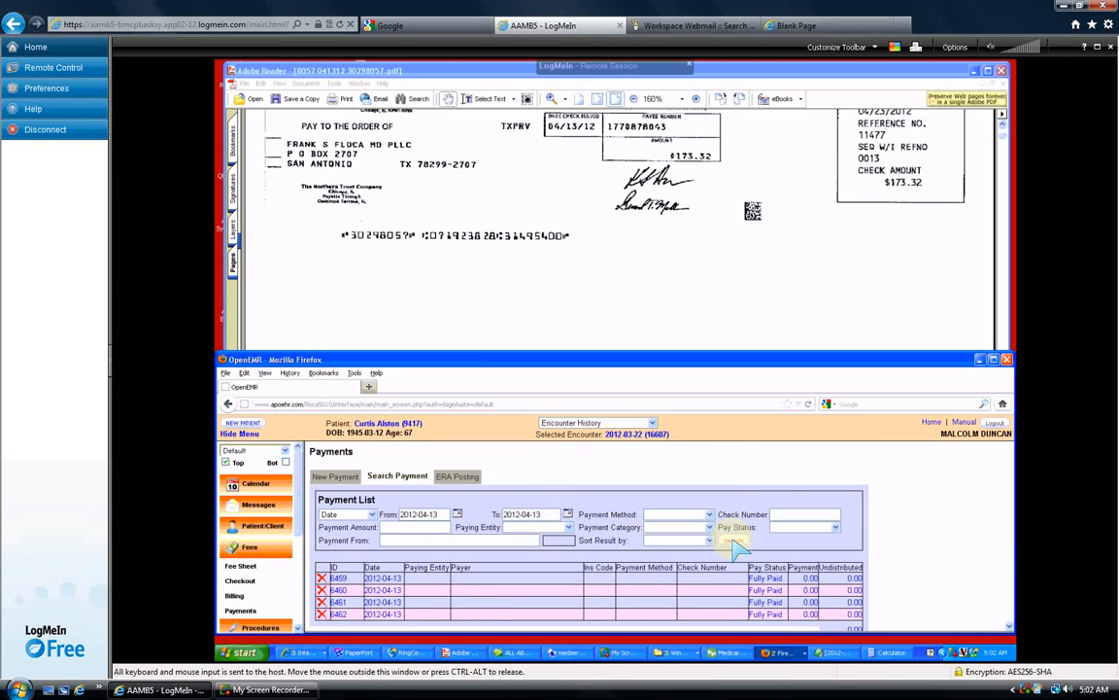
{"action": "left_click", "coordinate": [919, 573]}
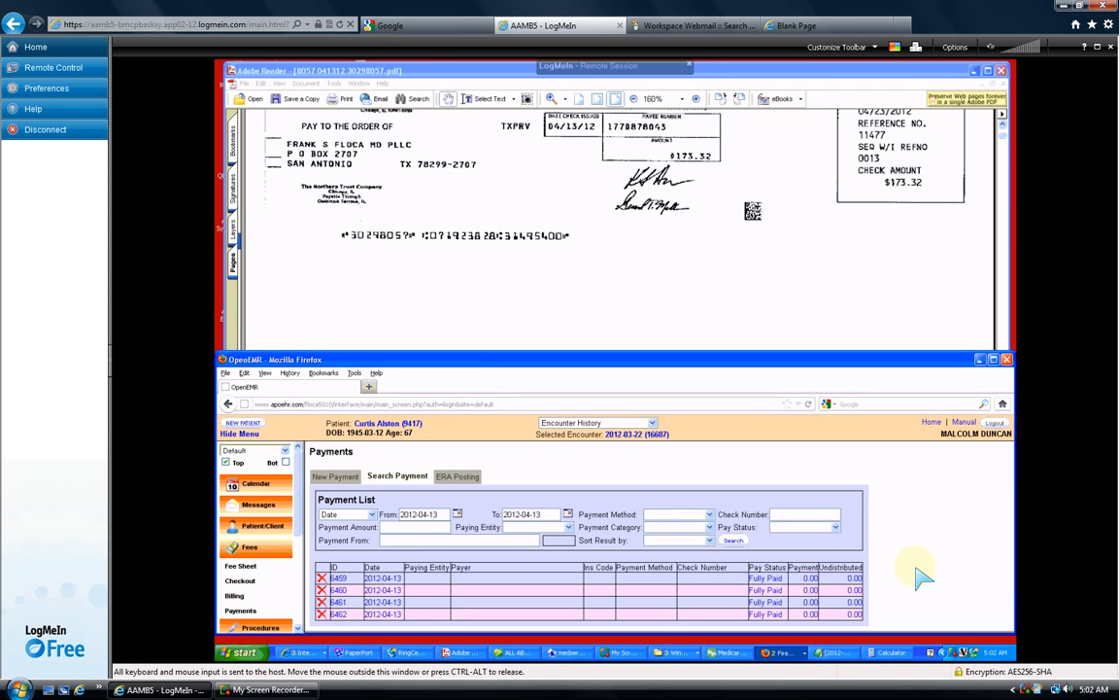
- Search by Deposit Date, revealing unapplied BCBS TEXAS ELECTRONIC payment 6544 for 173.52
{"action": "left_click", "coordinate": [372, 514]}
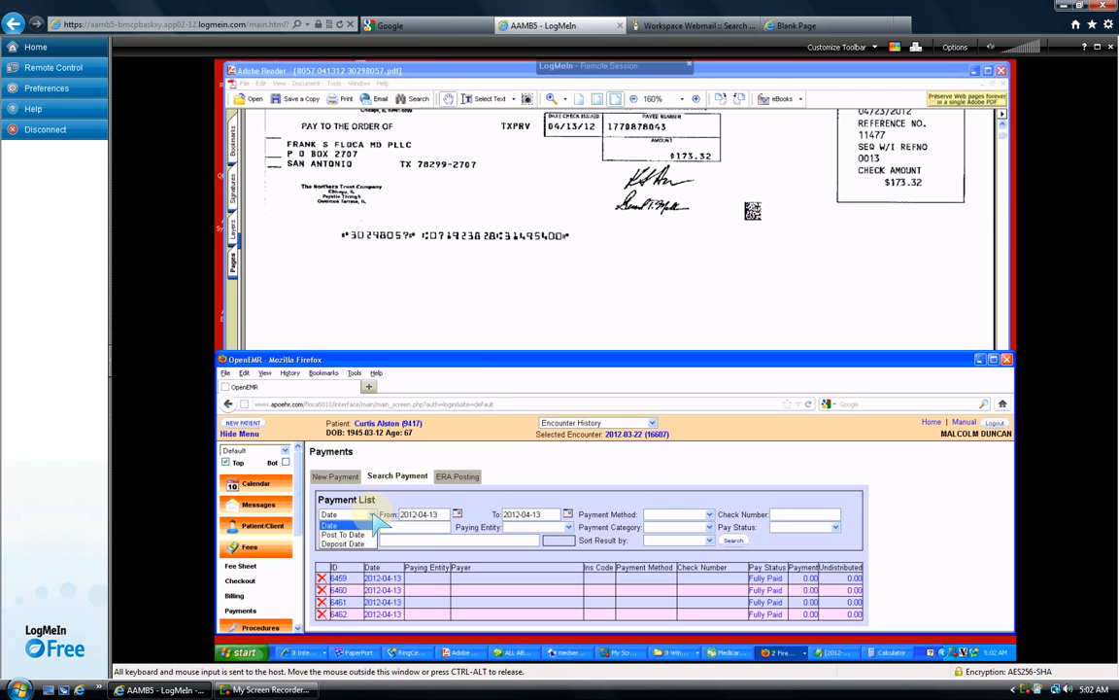
{"action": "left_click", "coordinate": [345, 543]}
{"action": "left_click", "coordinate": [730, 540]}
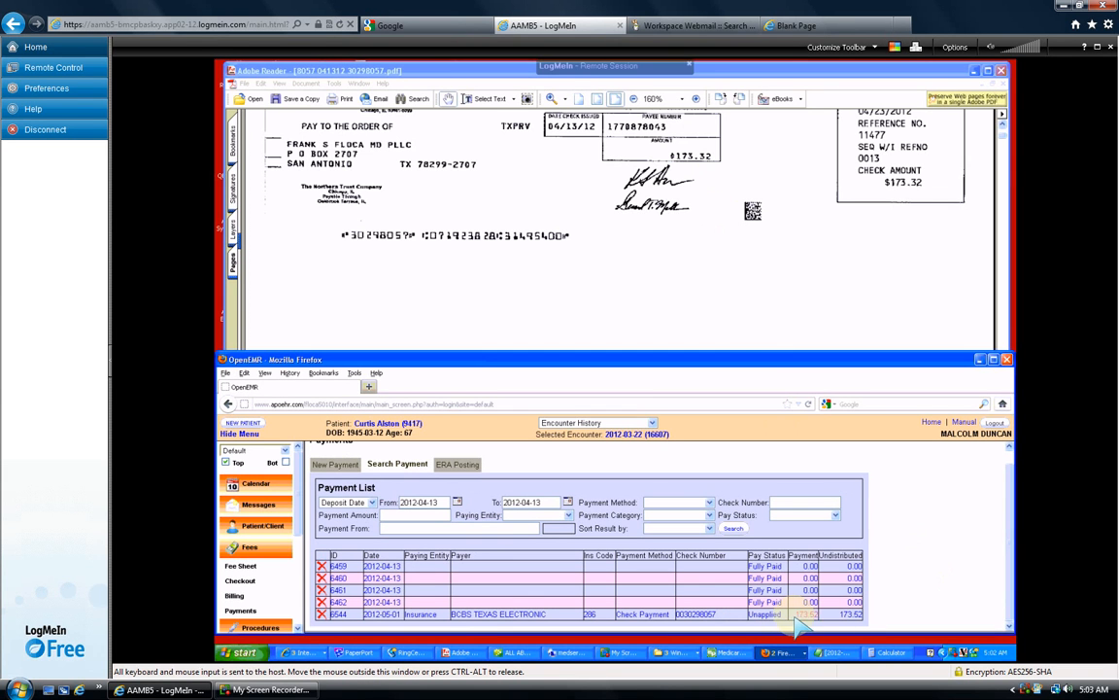
- Open payment 6544 for editing and find the claim's patient on the remittance's next page
{"action": "left_click", "coordinate": [488, 615]}
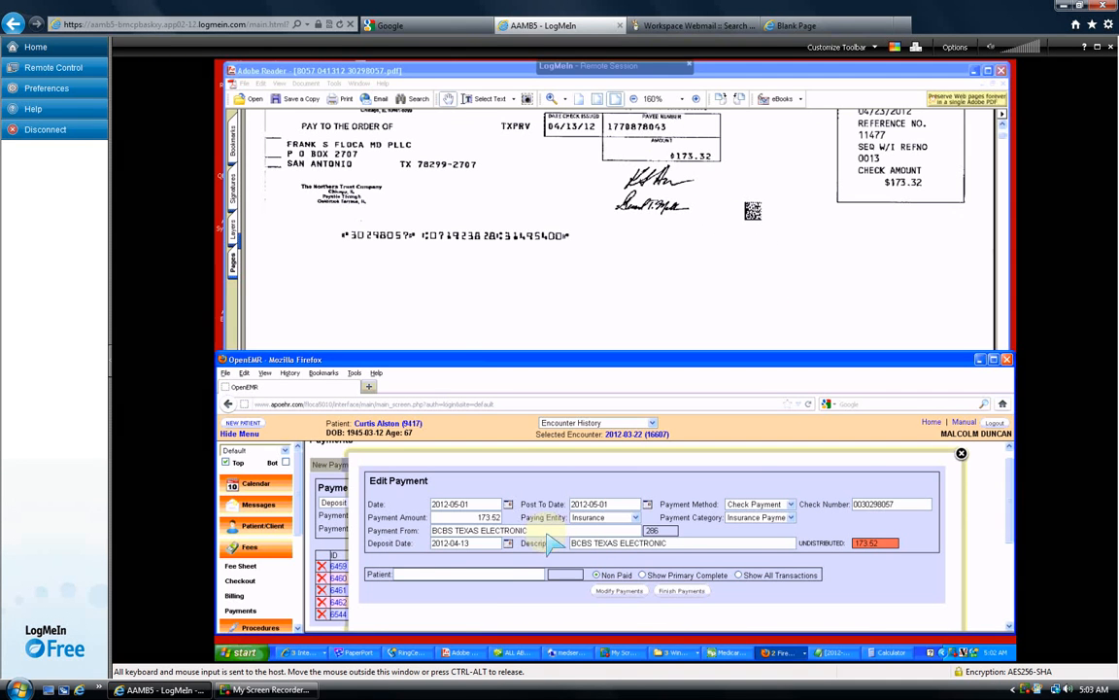
{"action": "left_click", "coordinate": [481, 574]}
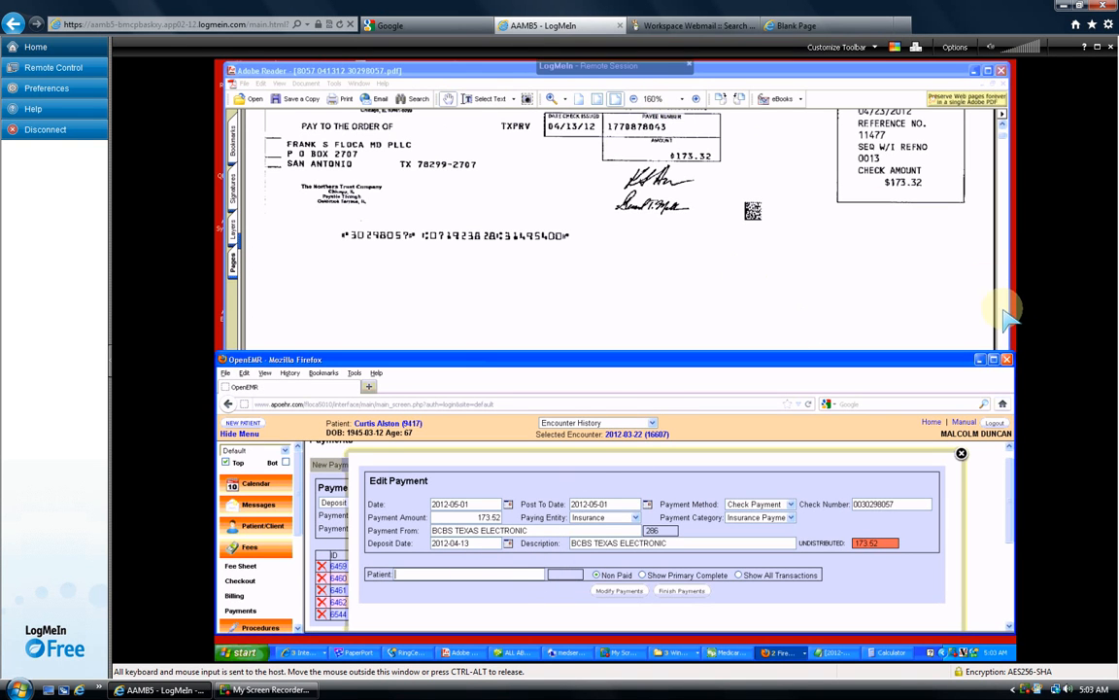
{"action": "left_click", "coordinate": [886, 291]}
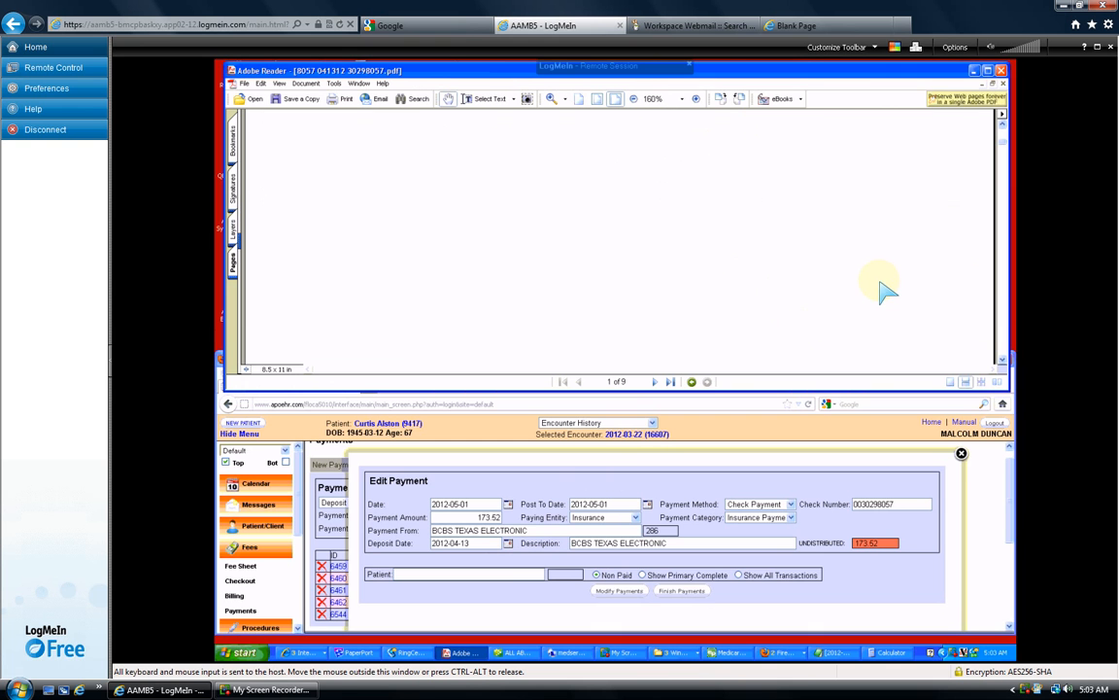
{"action": "left_click", "coordinate": [654, 381]}
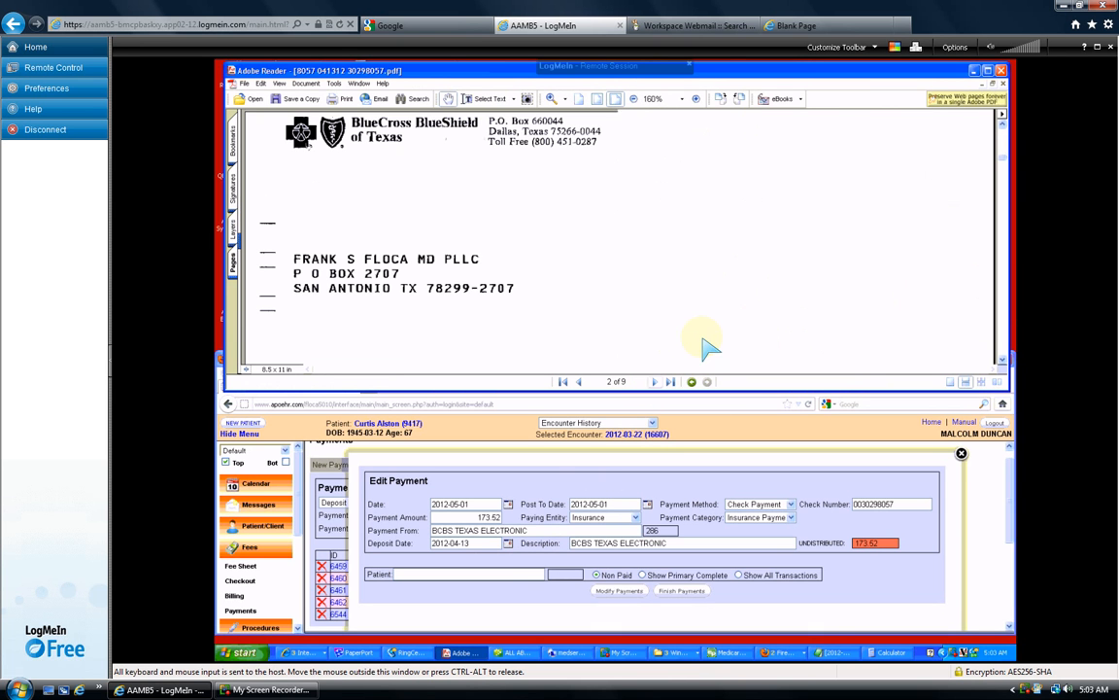
{"action": "scroll", "coordinate": [748, 335], "scroll_direction": "down", "scroll_amount": 10}
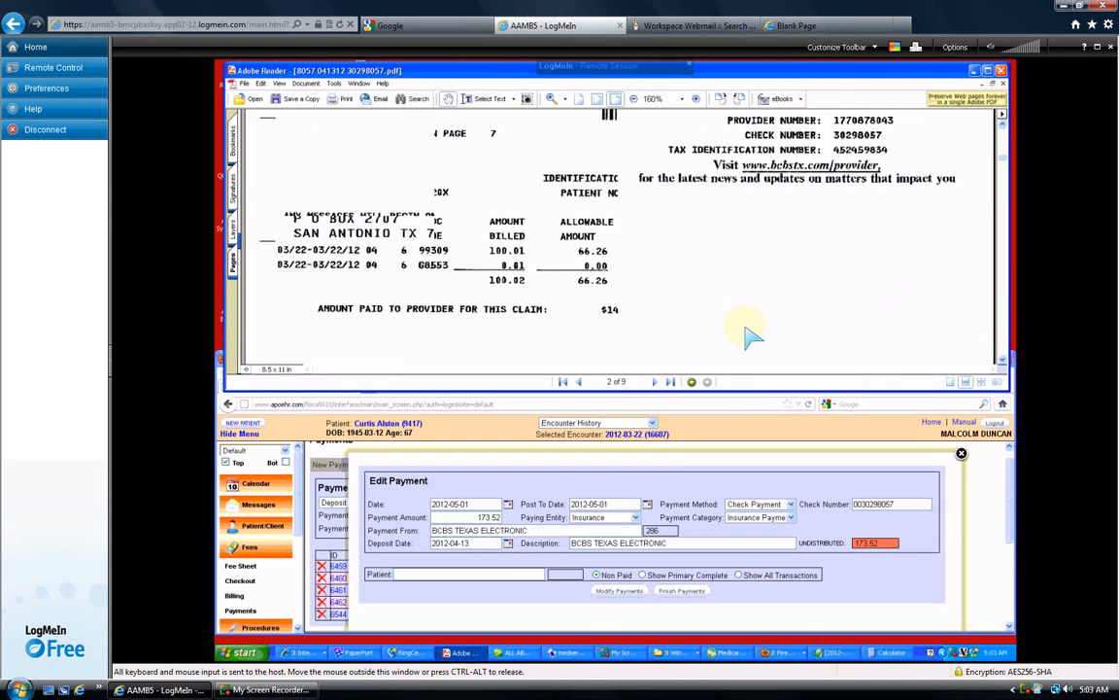
{"action": "scroll", "coordinate": [748, 335], "scroll_direction": "up", "scroll_amount": 3}
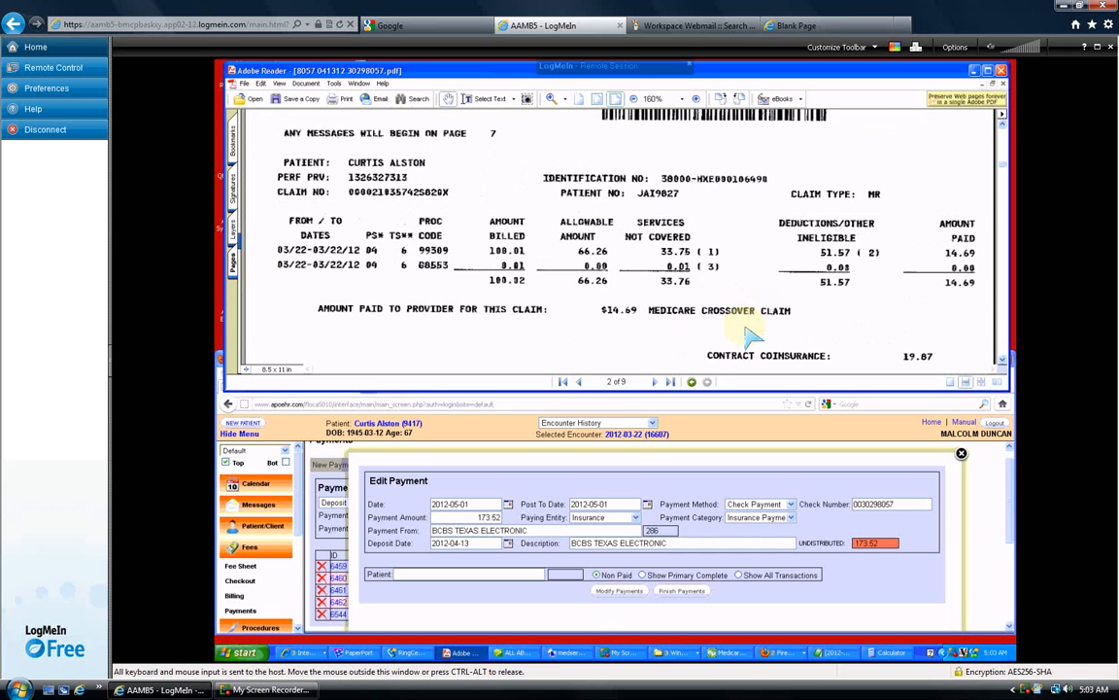
- Set the payment's Patient field to the remittance patient
{"action": "left_click", "coordinate": [460, 527]}
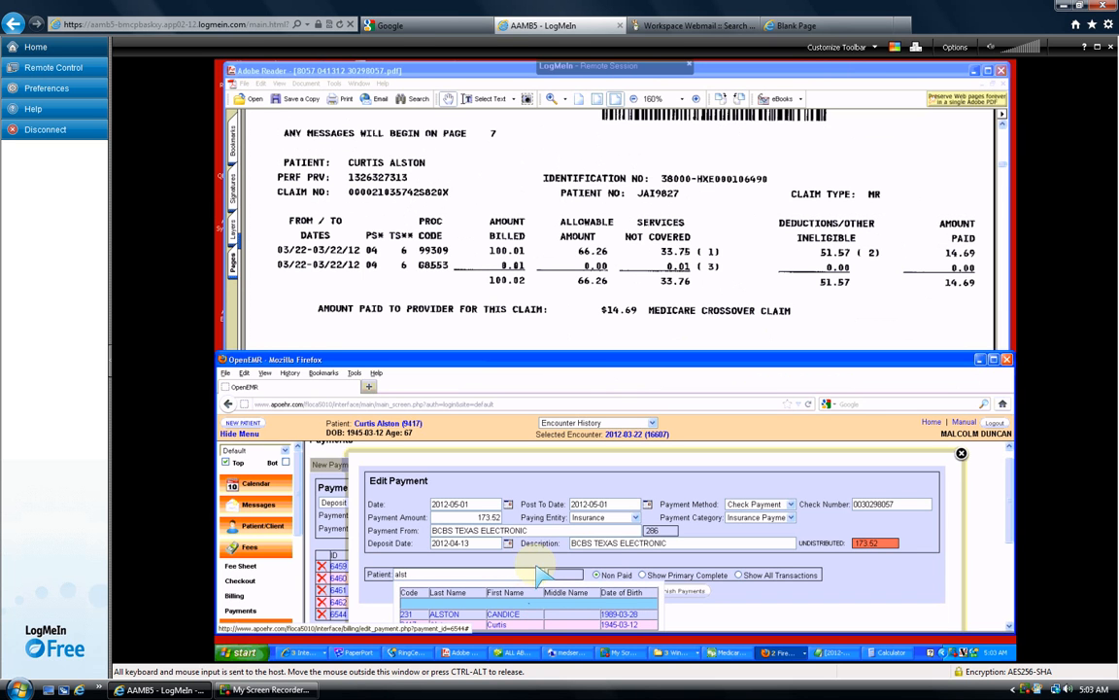
{"action": "left_click", "coordinate": [502, 625]}
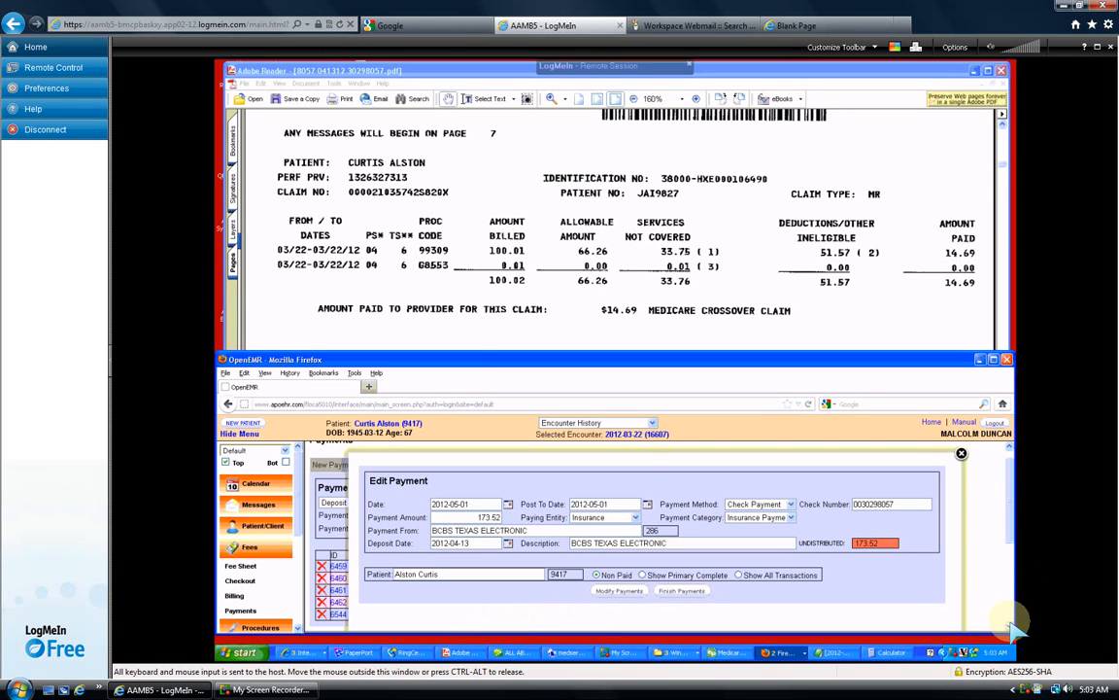
{"action": "scroll", "coordinate": [1001, 622], "scroll_direction": "down", "scroll_amount": 2}
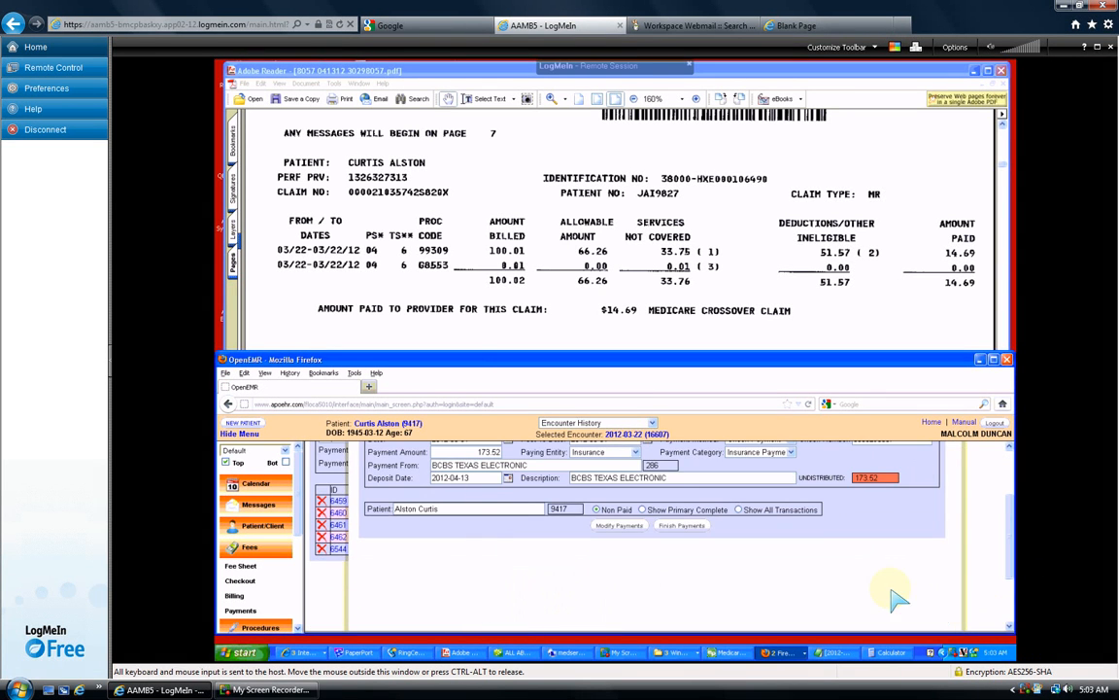
{"action": "left_click", "coordinate": [739, 510]}
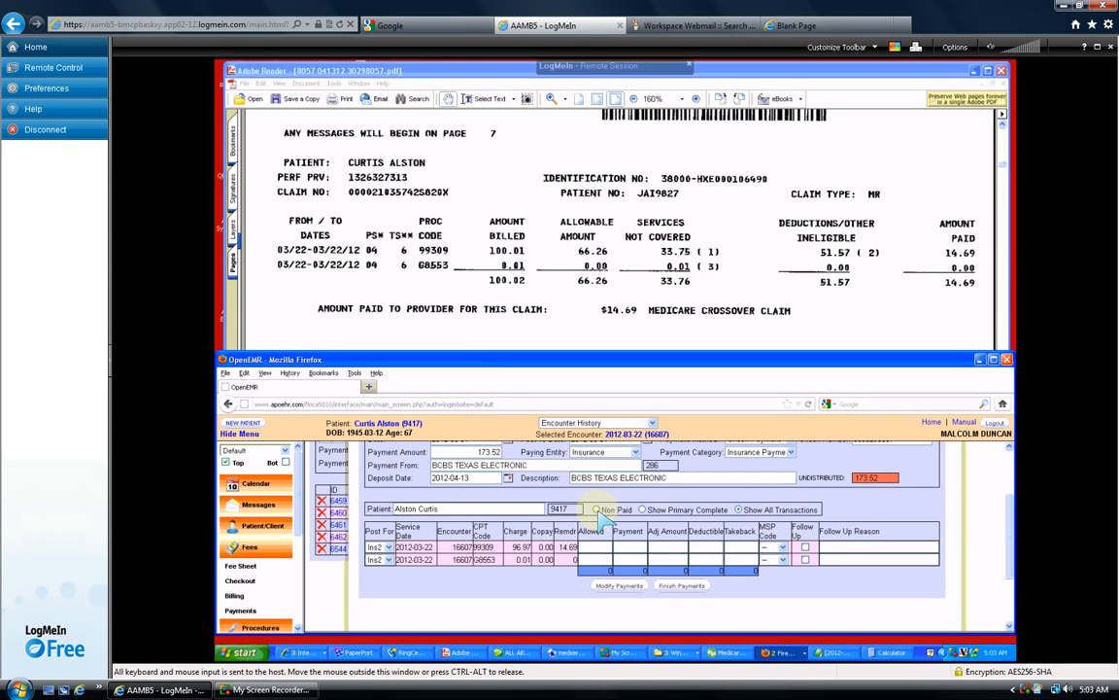
{"action": "left_click", "coordinate": [644, 510]}
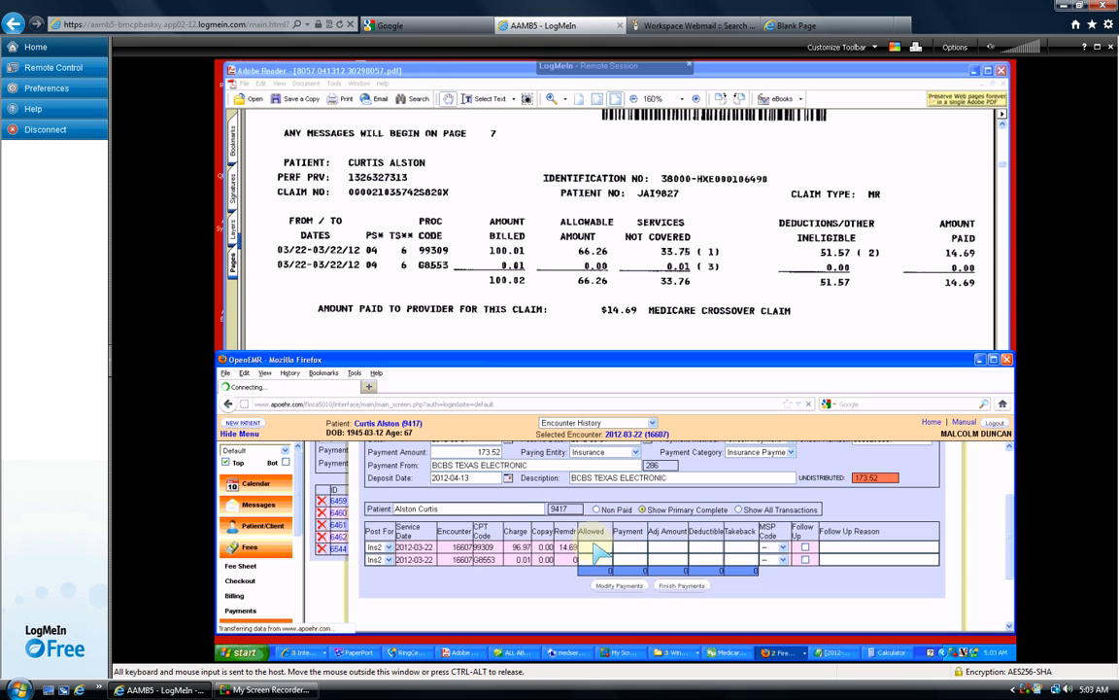
{"action": "left_click", "coordinate": [634, 546]}
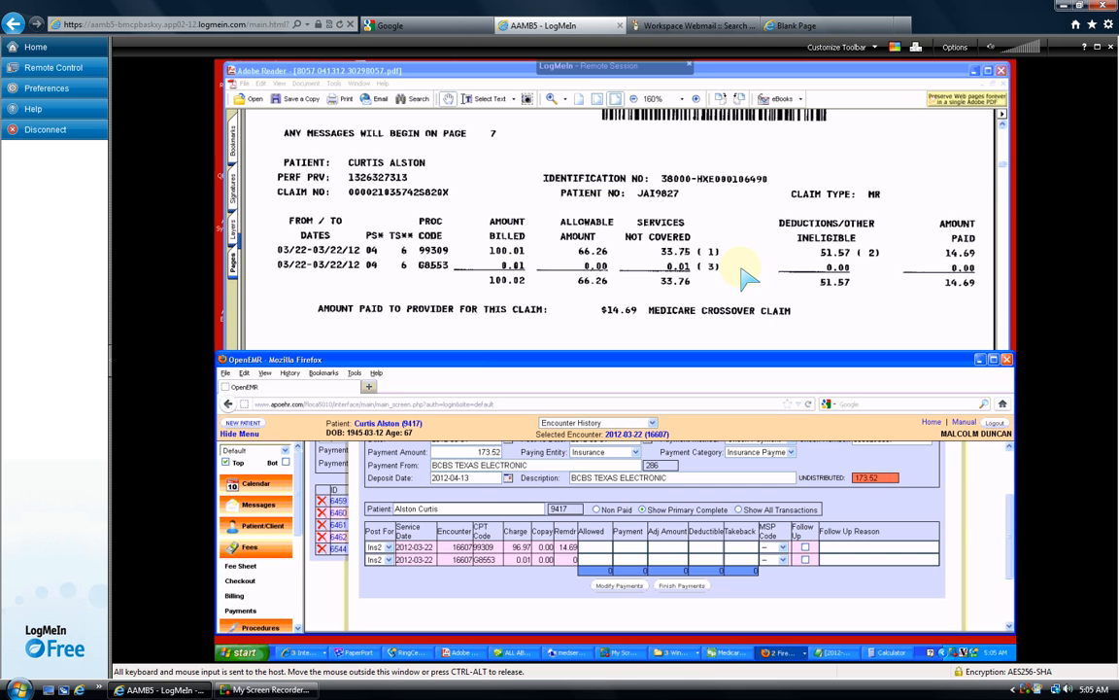
- Post 14.69 on 99309 and send the leftover 158.83 to the global account
{"action": "type", "text": "14.69"}
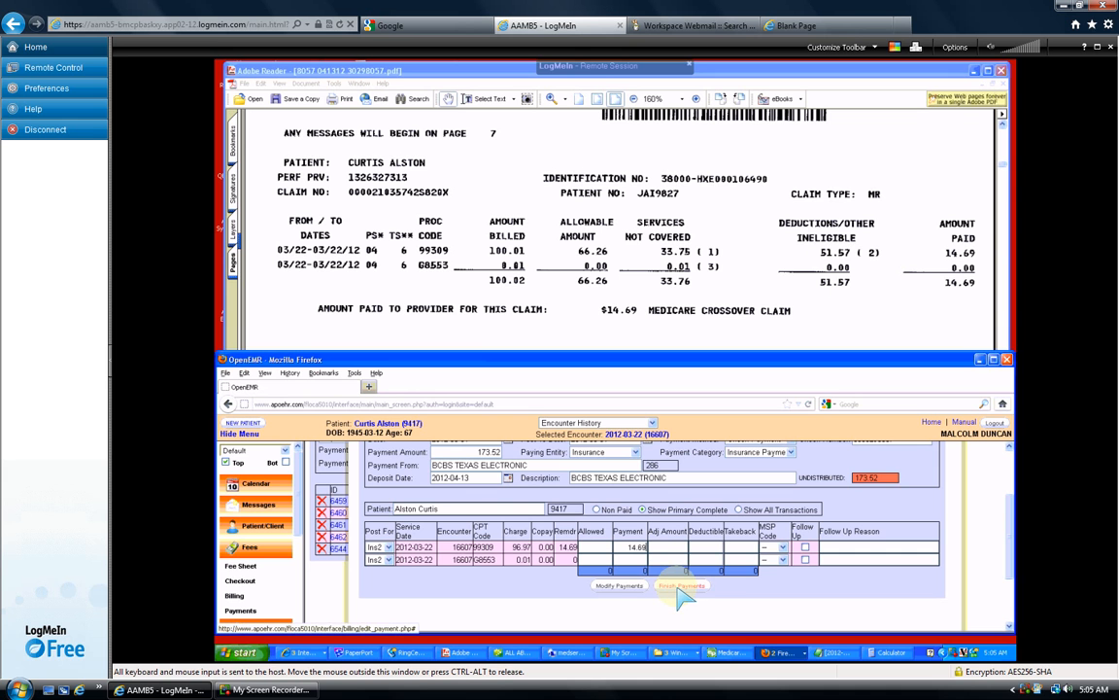
{"action": "key", "text": "Tab"}
{"action": "left_click", "coordinate": [678, 588]}
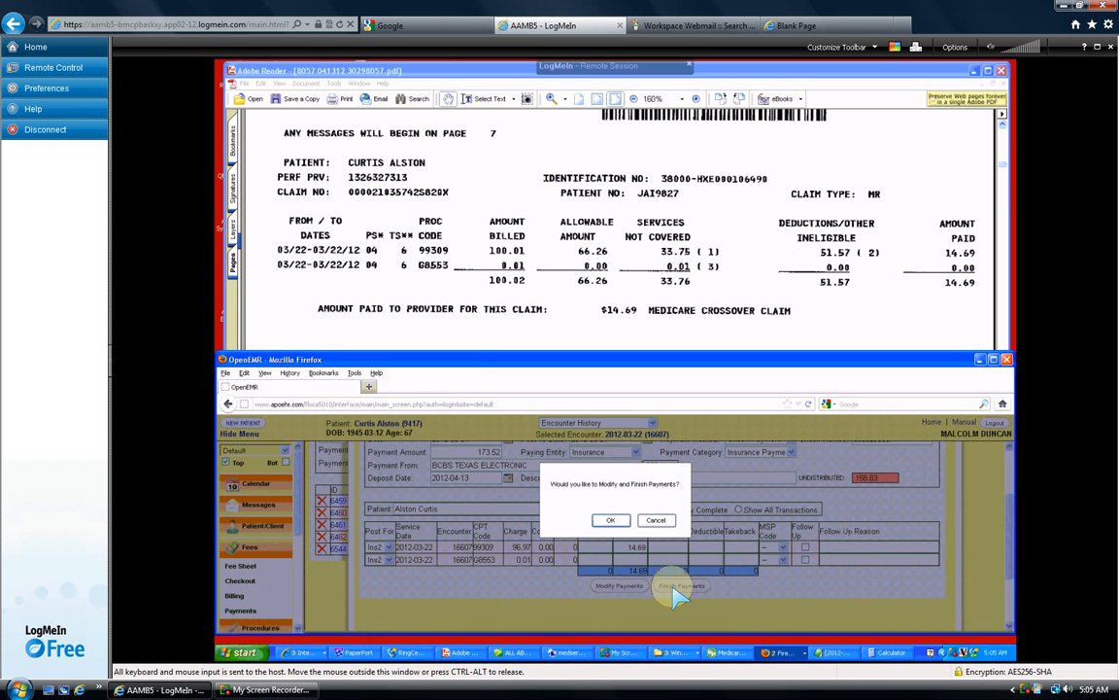
{"action": "left_click", "coordinate": [610, 521]}
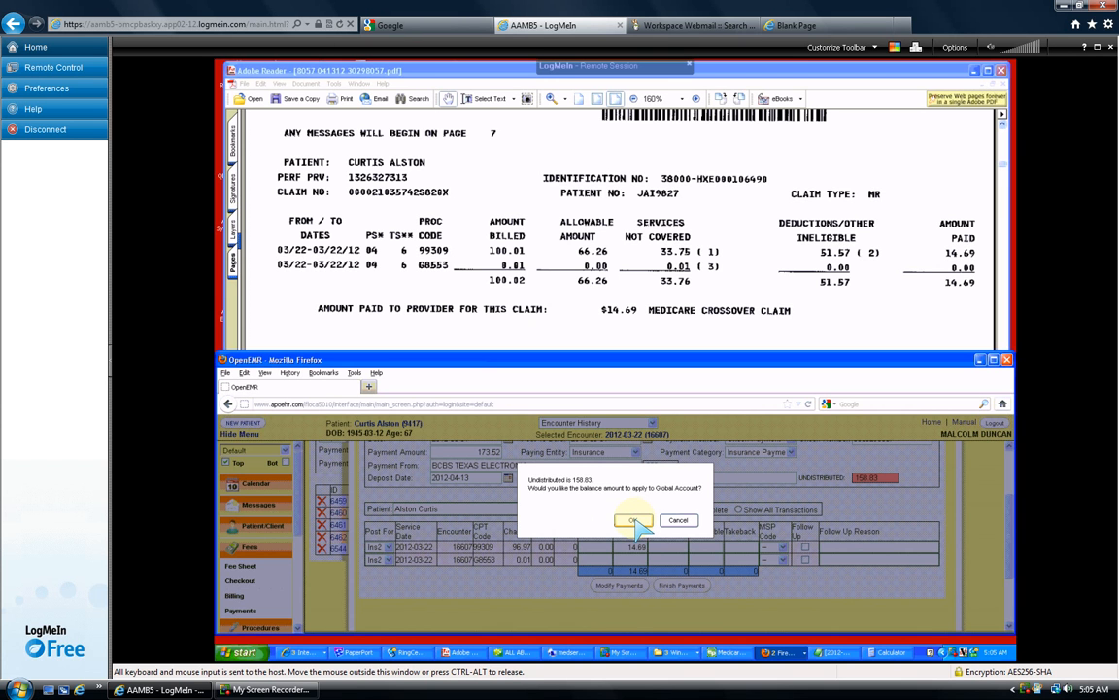
{"action": "left_click", "coordinate": [633, 521]}
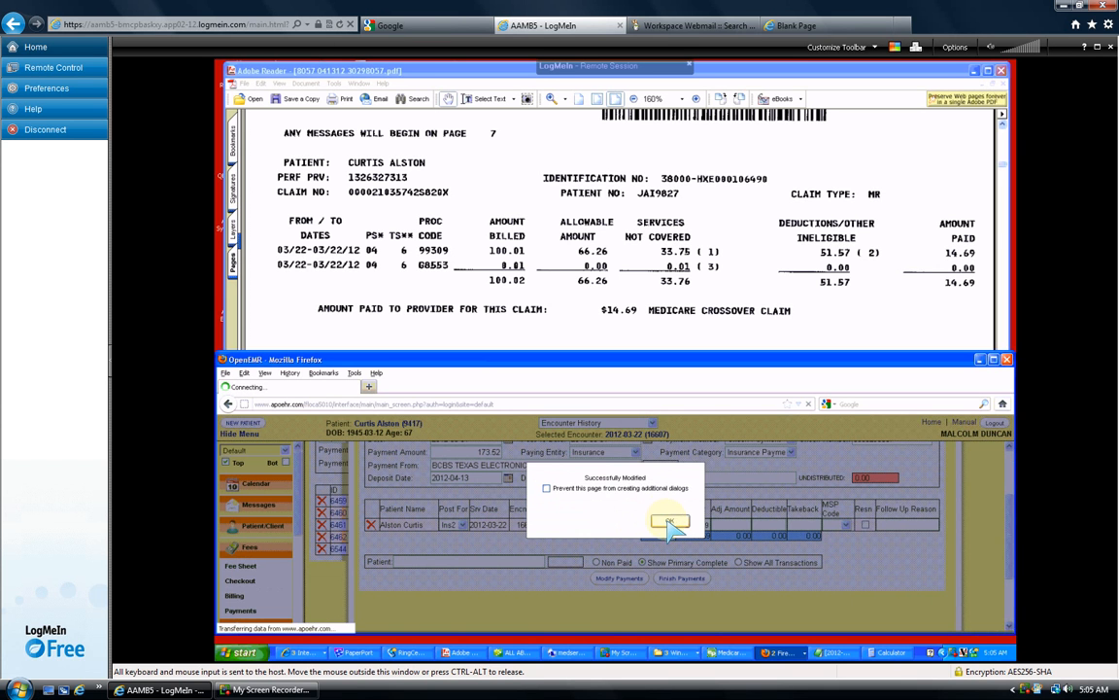
- Verify the 99309 line shows 14.69 paid with 0.00 undistributed, then scroll the remittance PDF to the next claim
{"action": "left_click", "coordinate": [668, 522]}
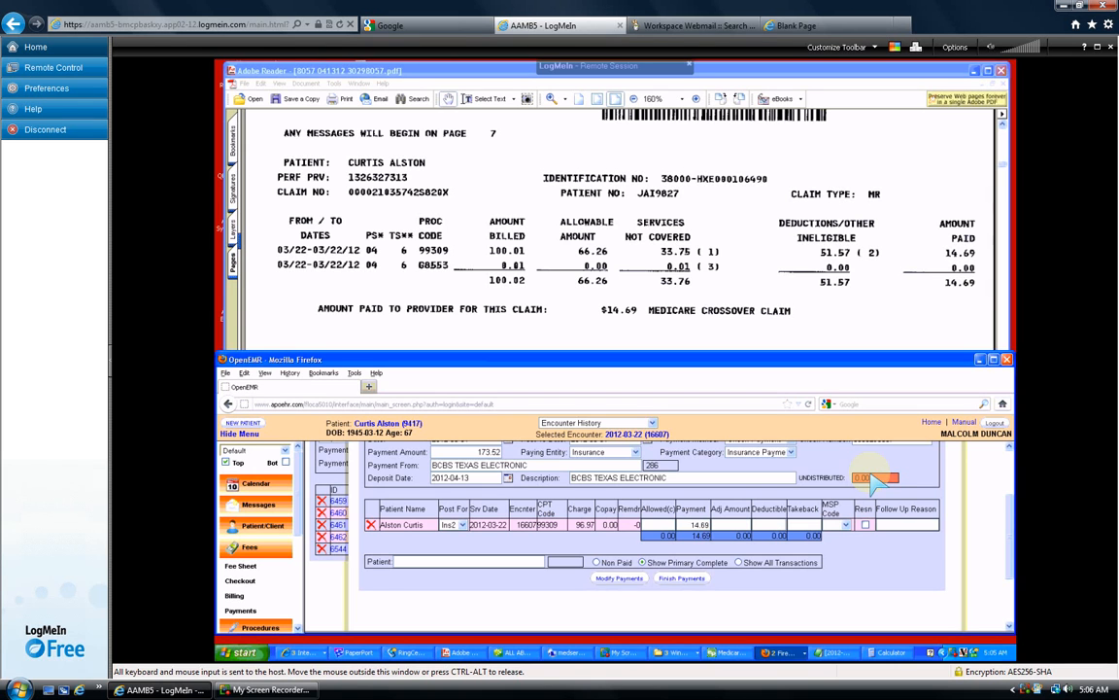
{"action": "scroll", "coordinate": [928, 476], "scroll_direction": "up", "scroll_amount": 2}
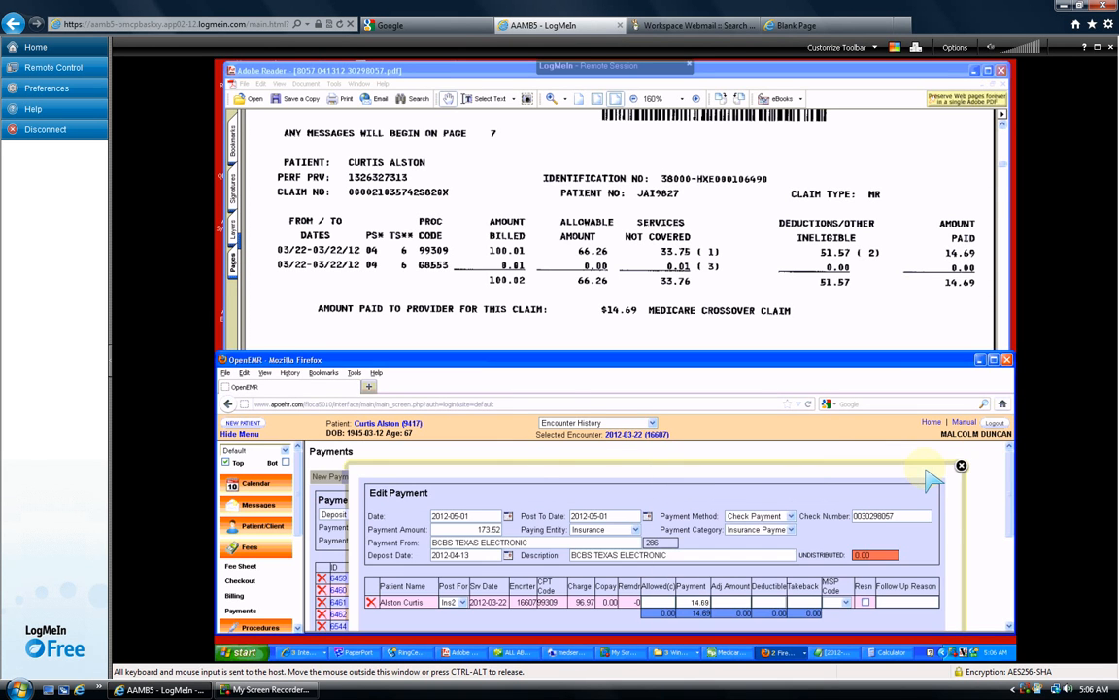
{"action": "scroll", "coordinate": [928, 481], "scroll_direction": "down", "scroll_amount": 2}
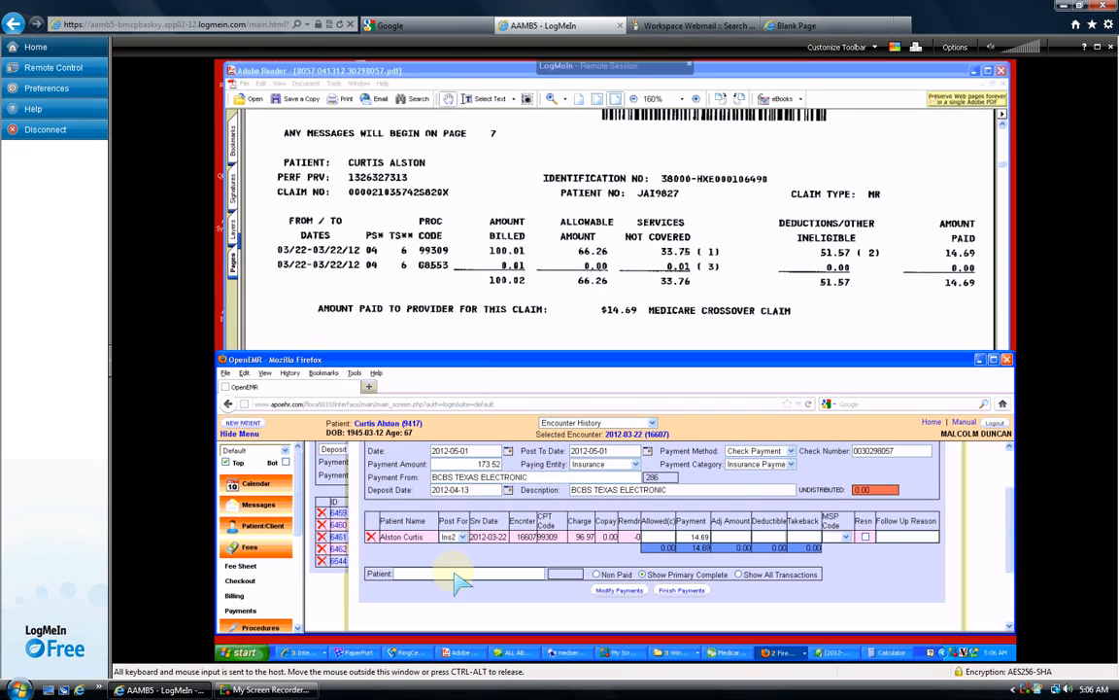
{"action": "left_click", "coordinate": [942, 281]}
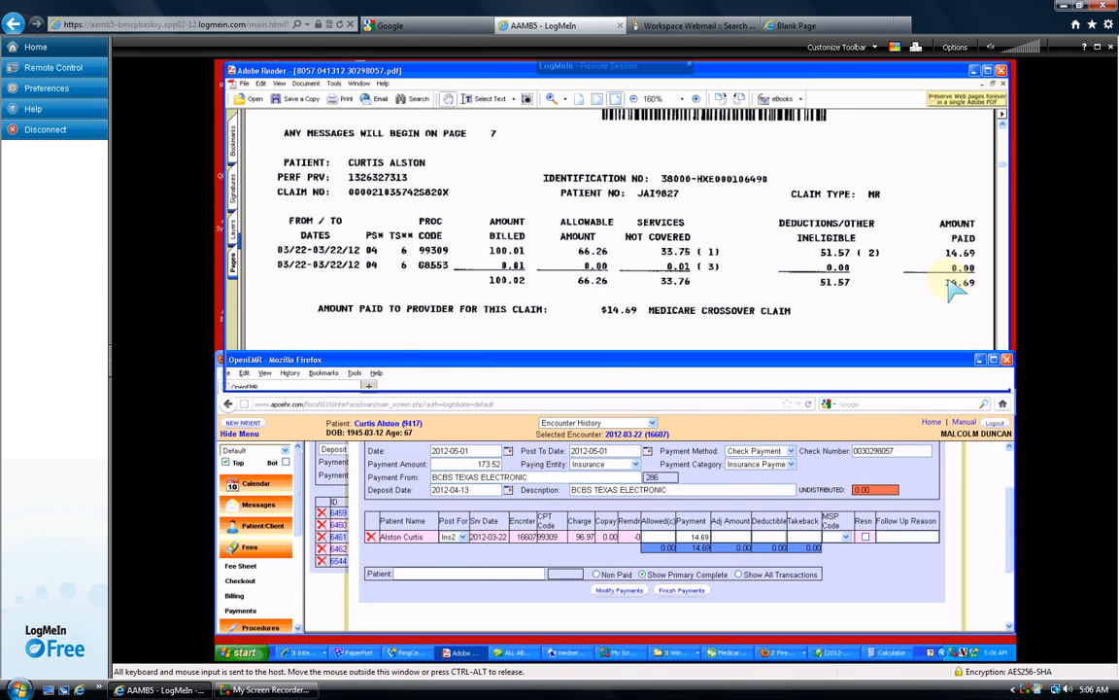
{"action": "scroll", "coordinate": [955, 283], "scroll_direction": "down", "scroll_amount": 5}
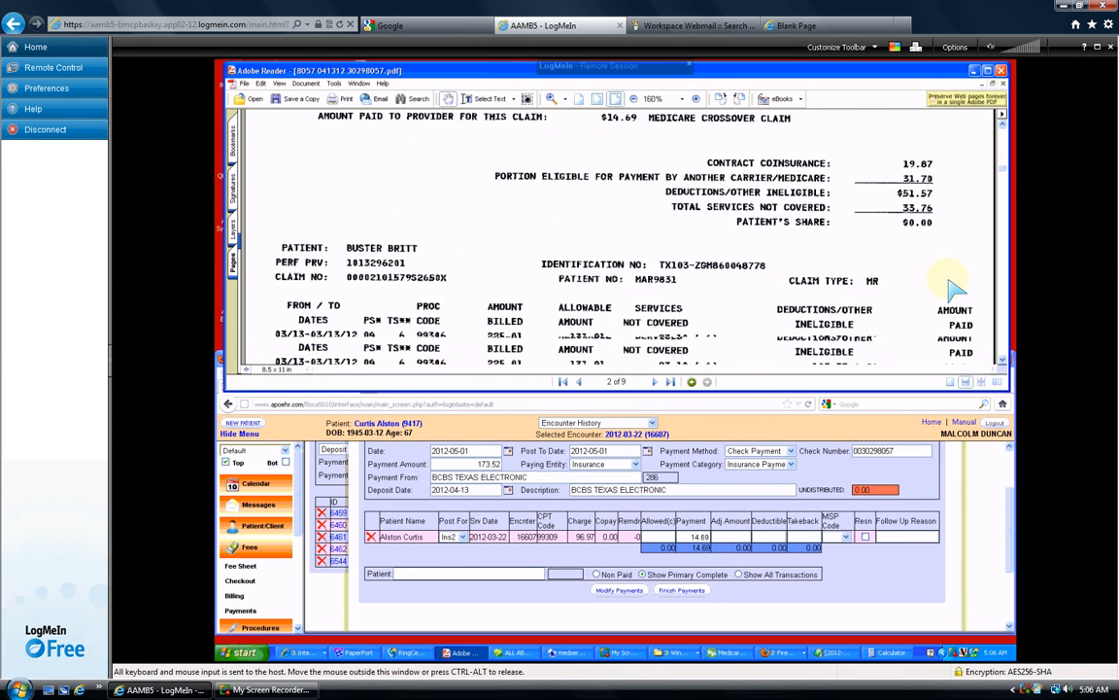